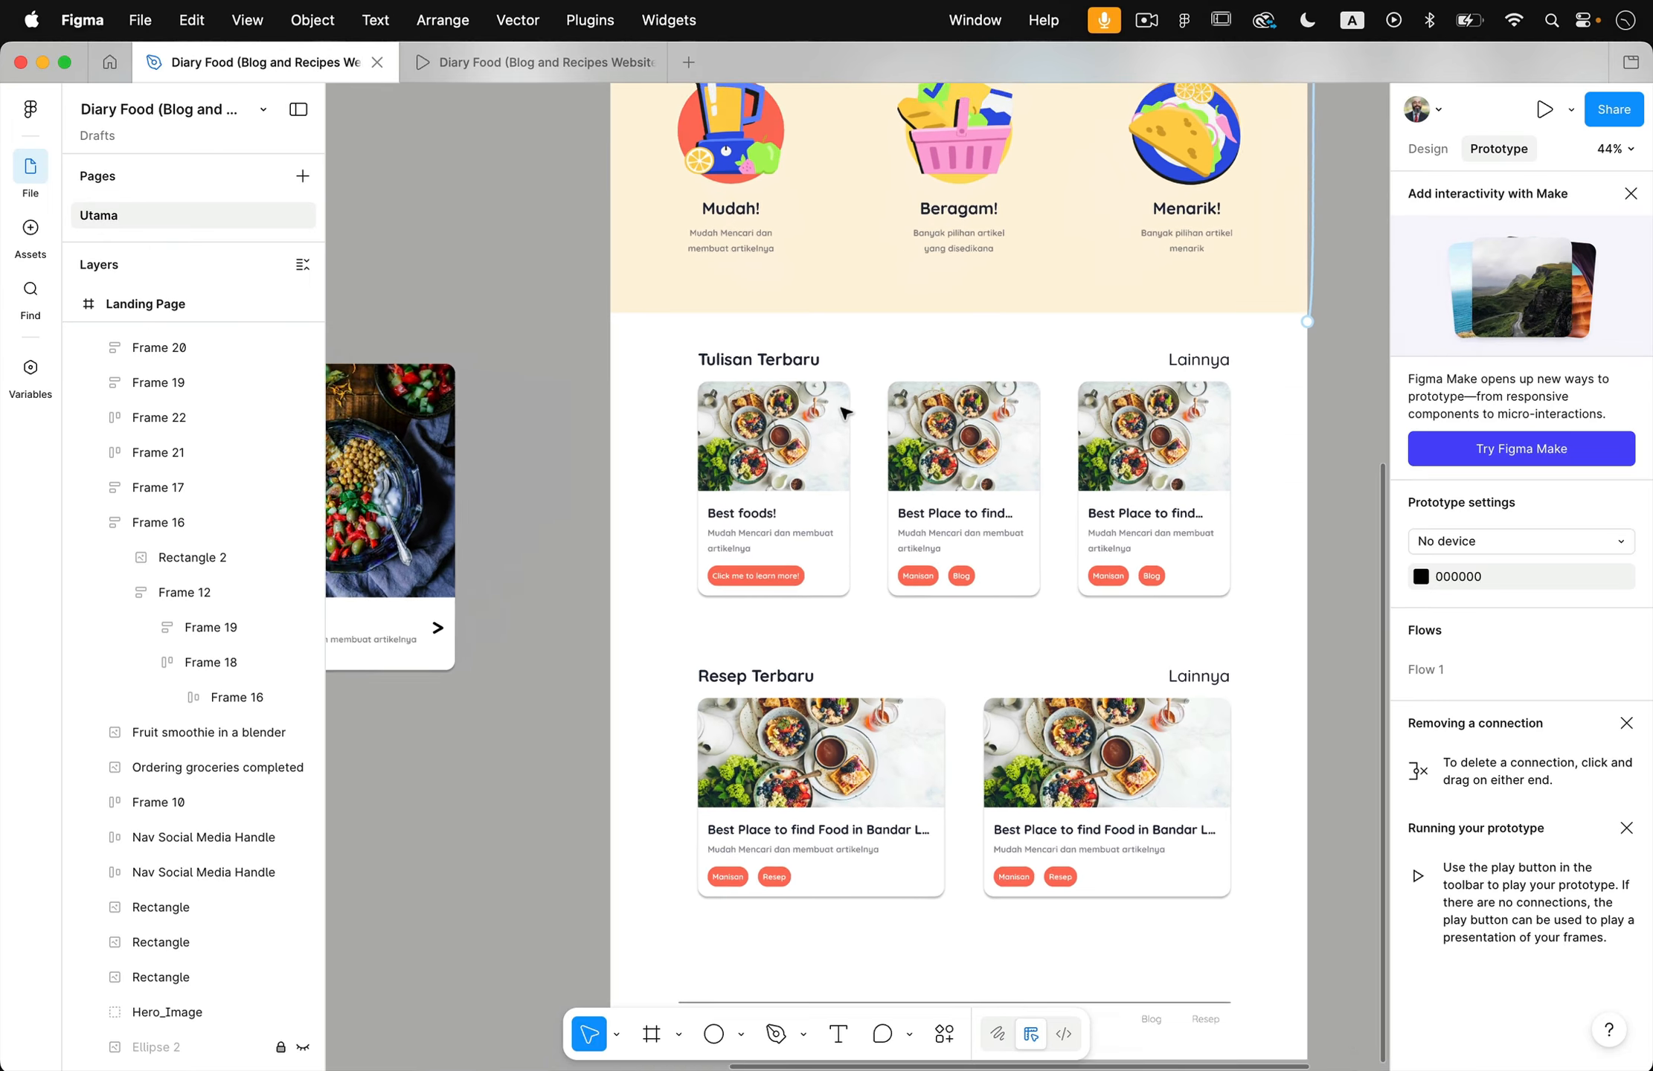
- Examine the landing page's Tulisan Terbaru section and the separate Best Food 1, Best Food 2 and Best Food 3 frames
left_click(885, 339)
scroll(885, 338, "up", 3)
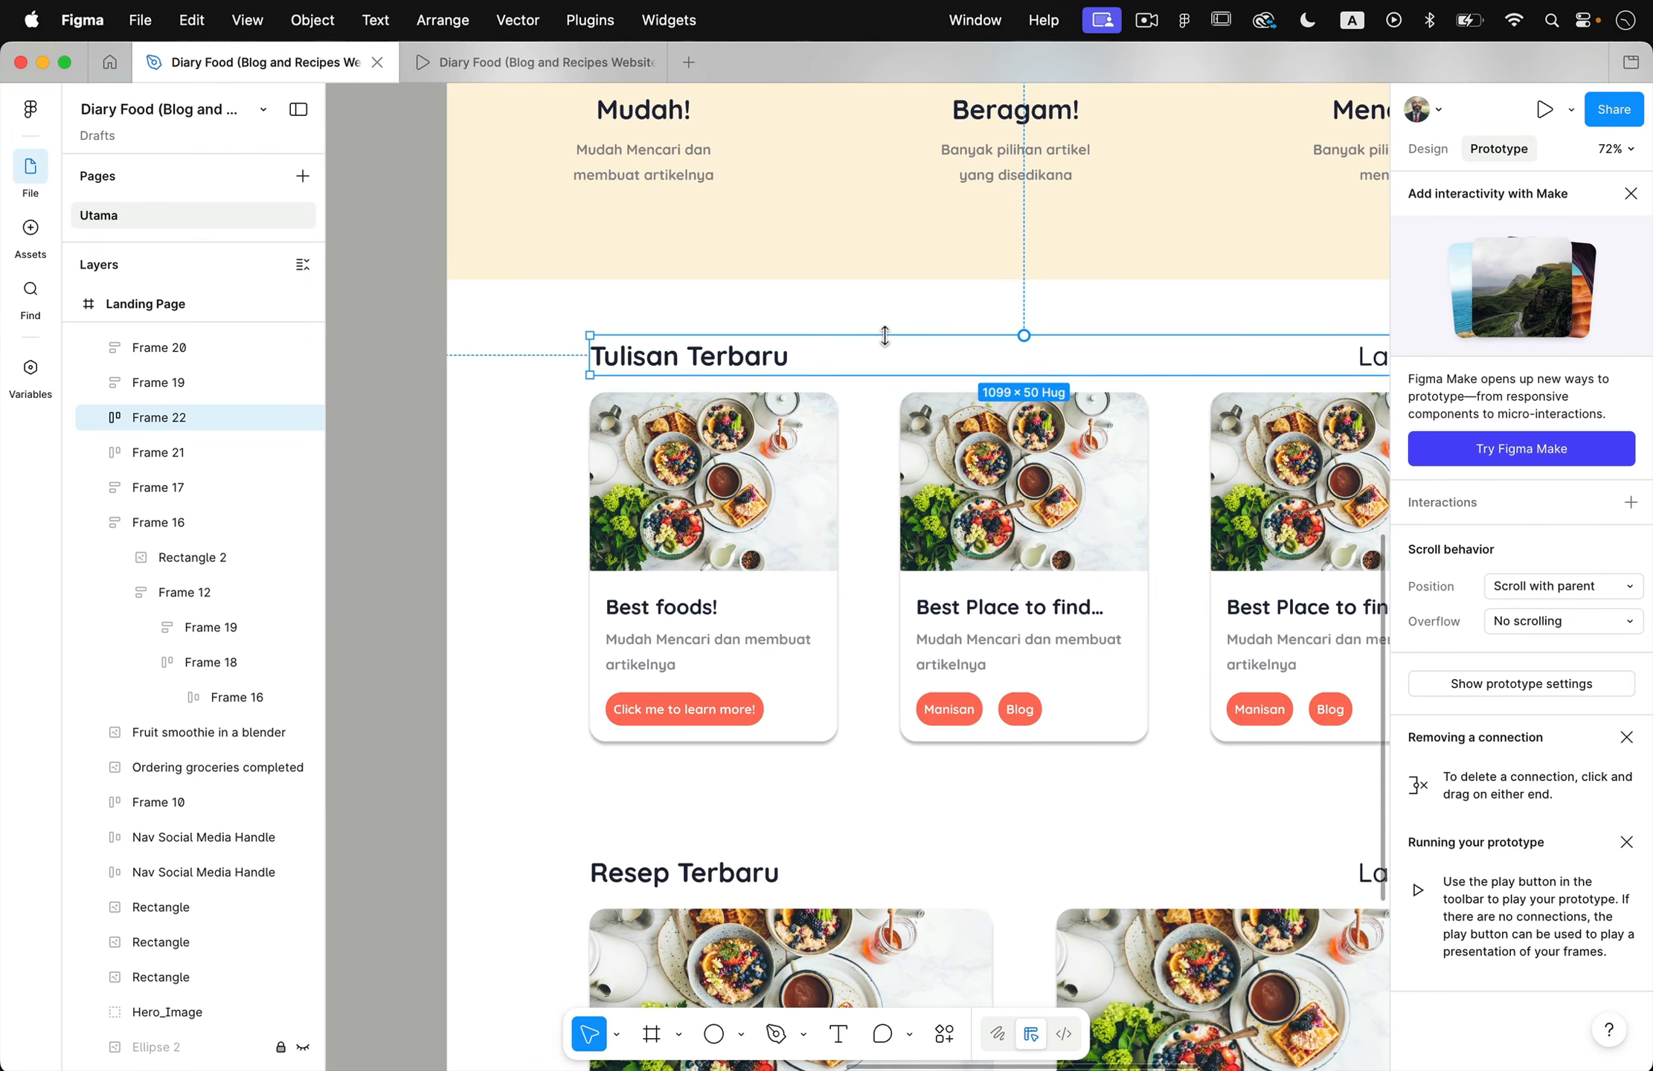
left_click(476, 579)
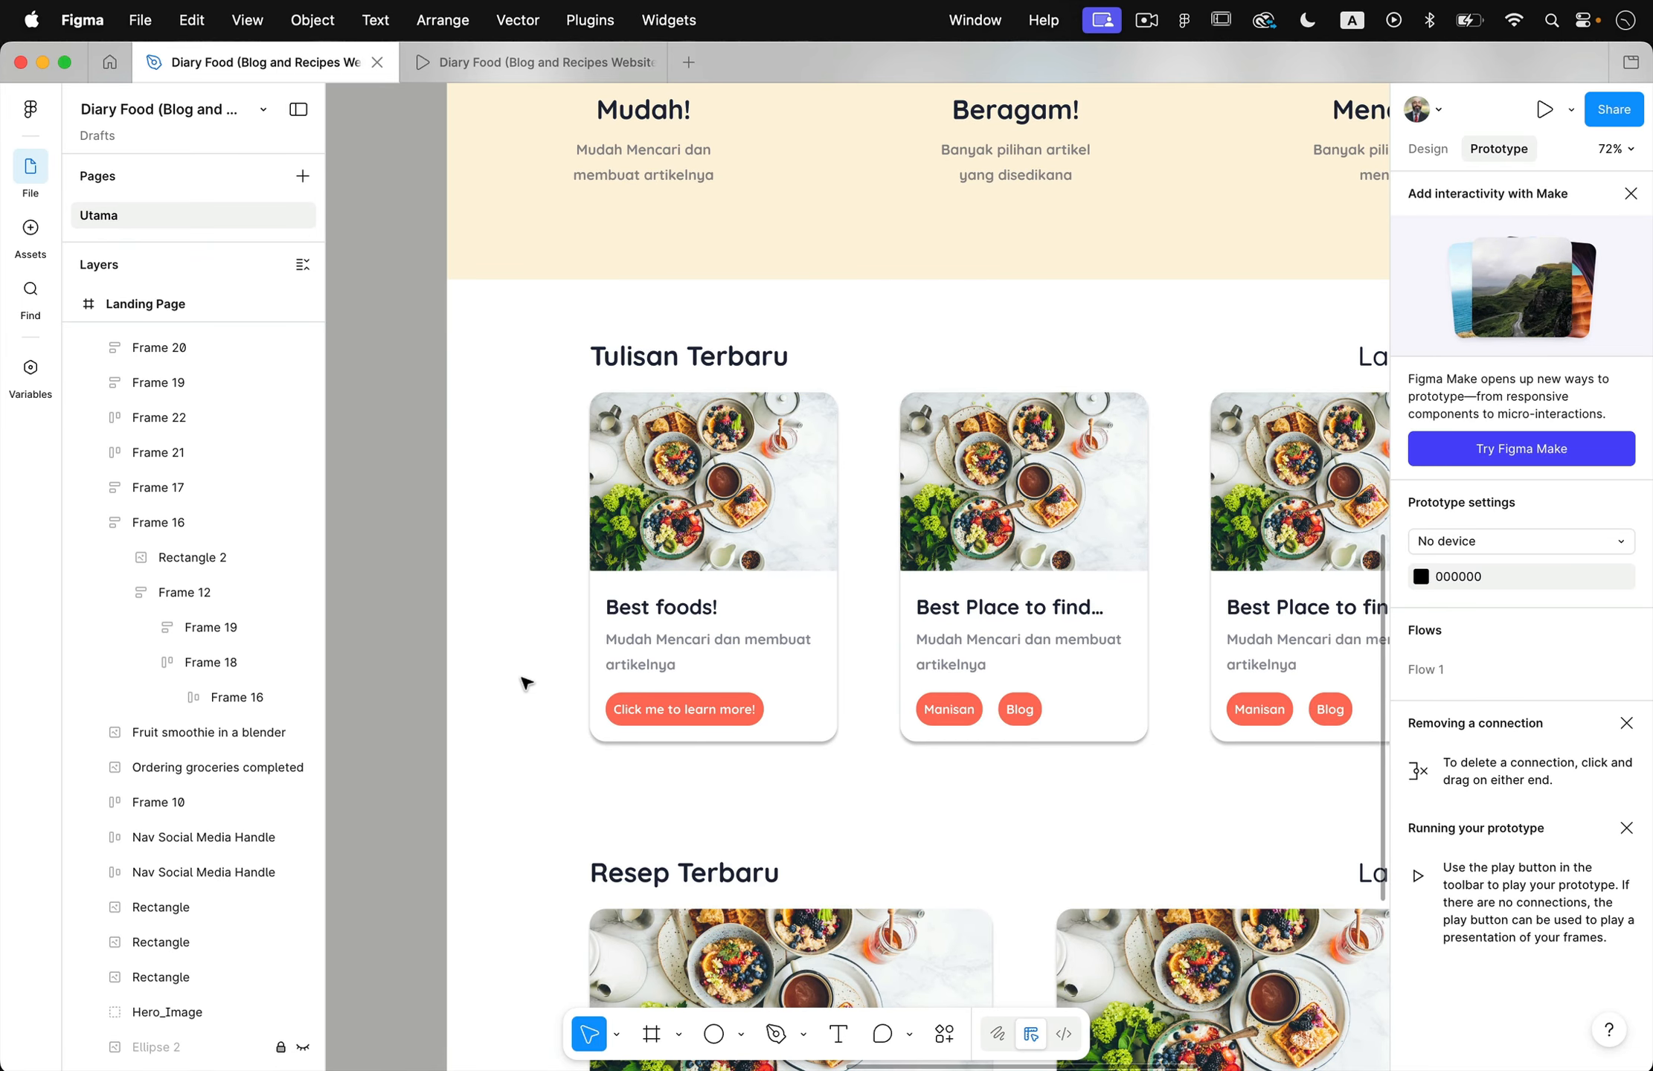
scroll(525, 683, "left", 20)
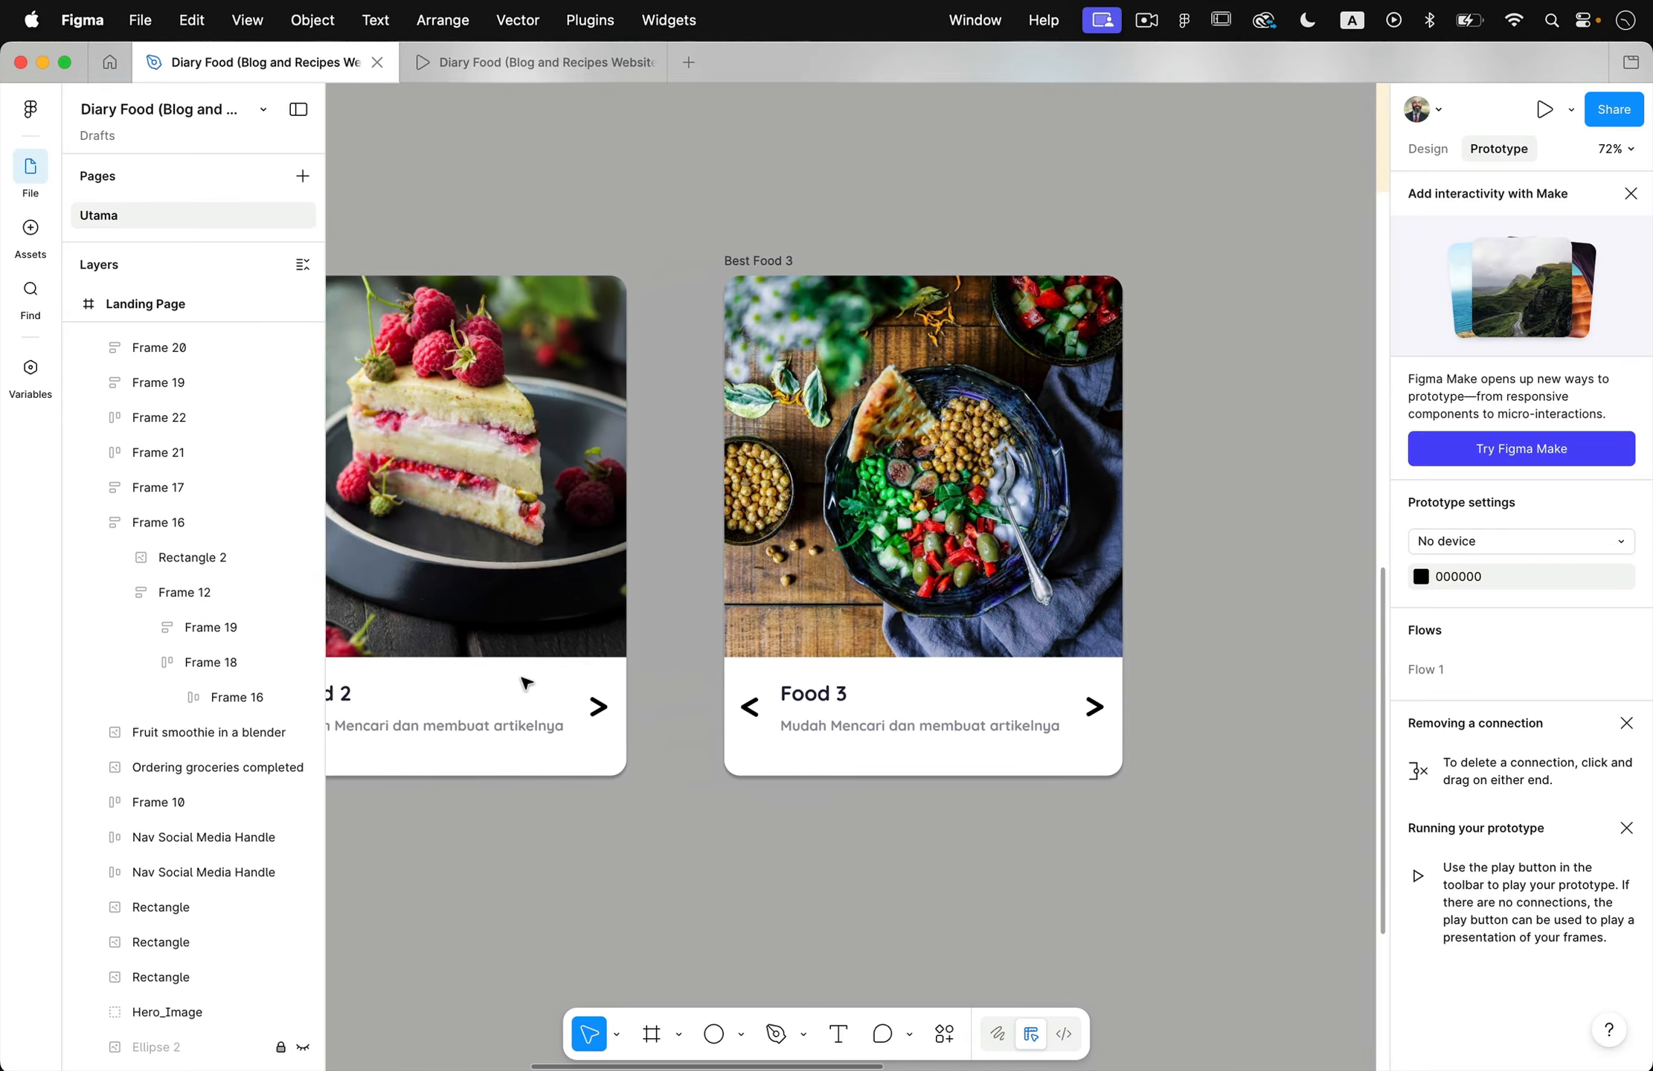
scroll(525, 683, "left", 5)
scroll(525, 682, "down", 5)
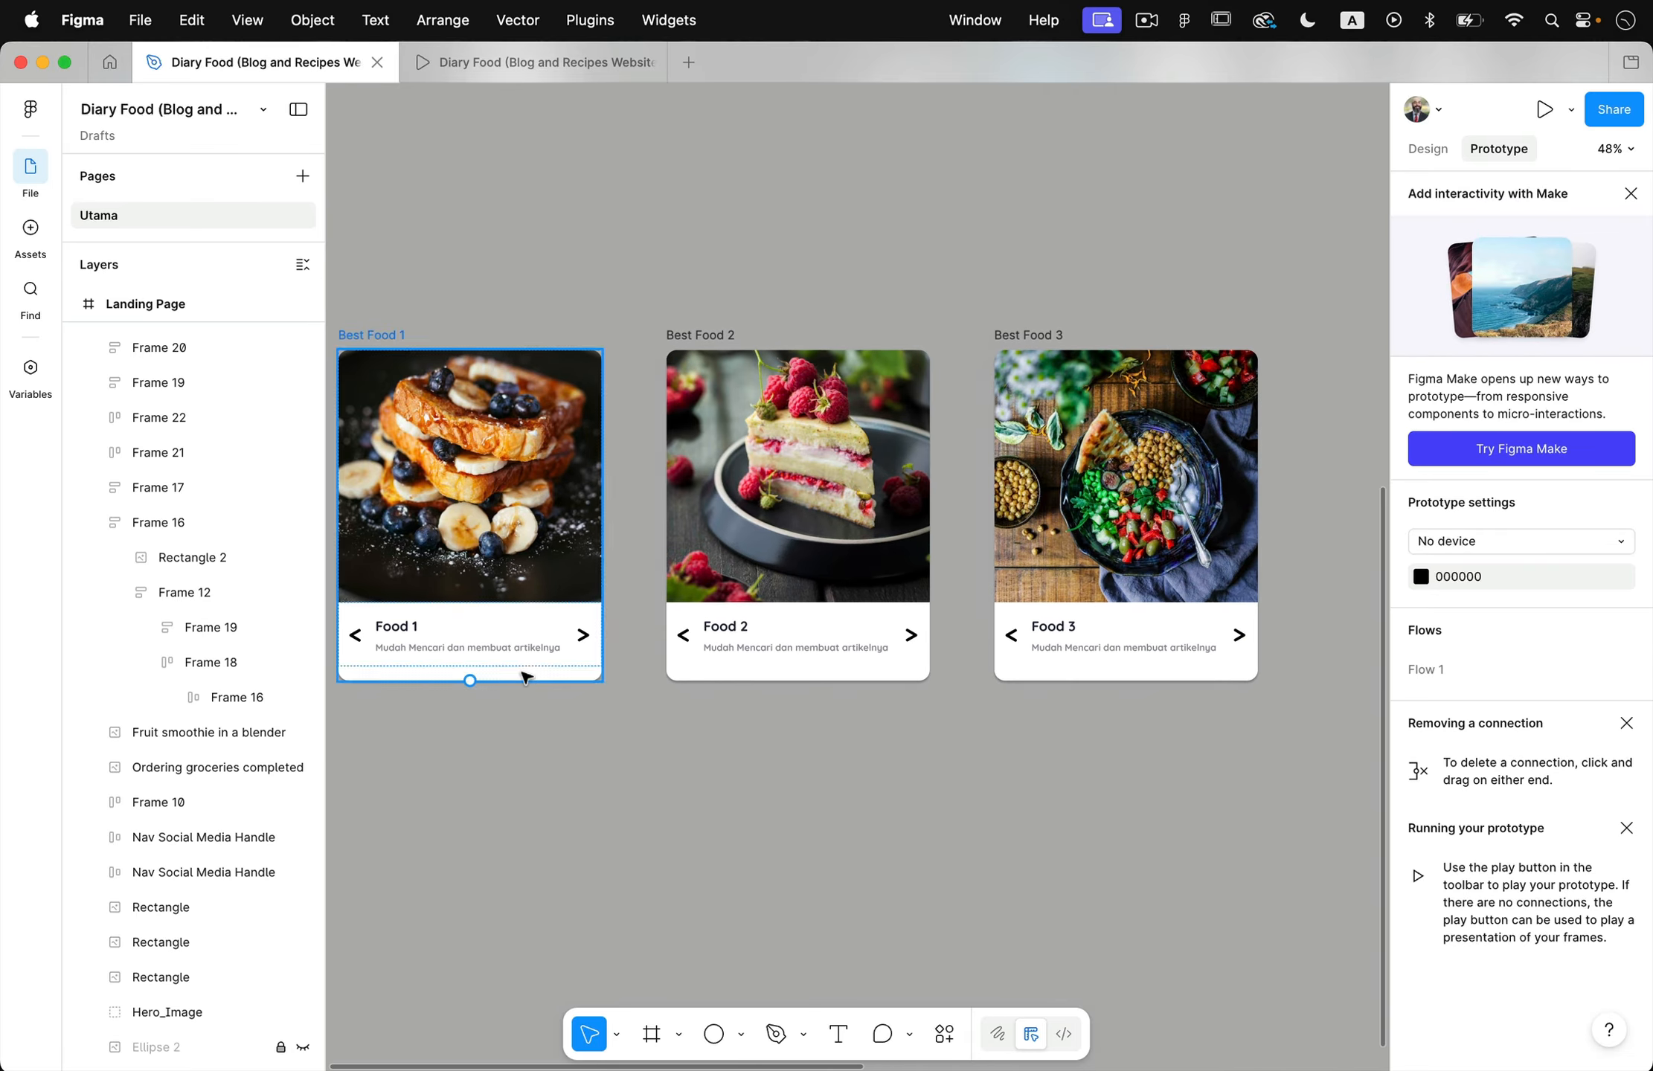
scroll(525, 678, "left", 3)
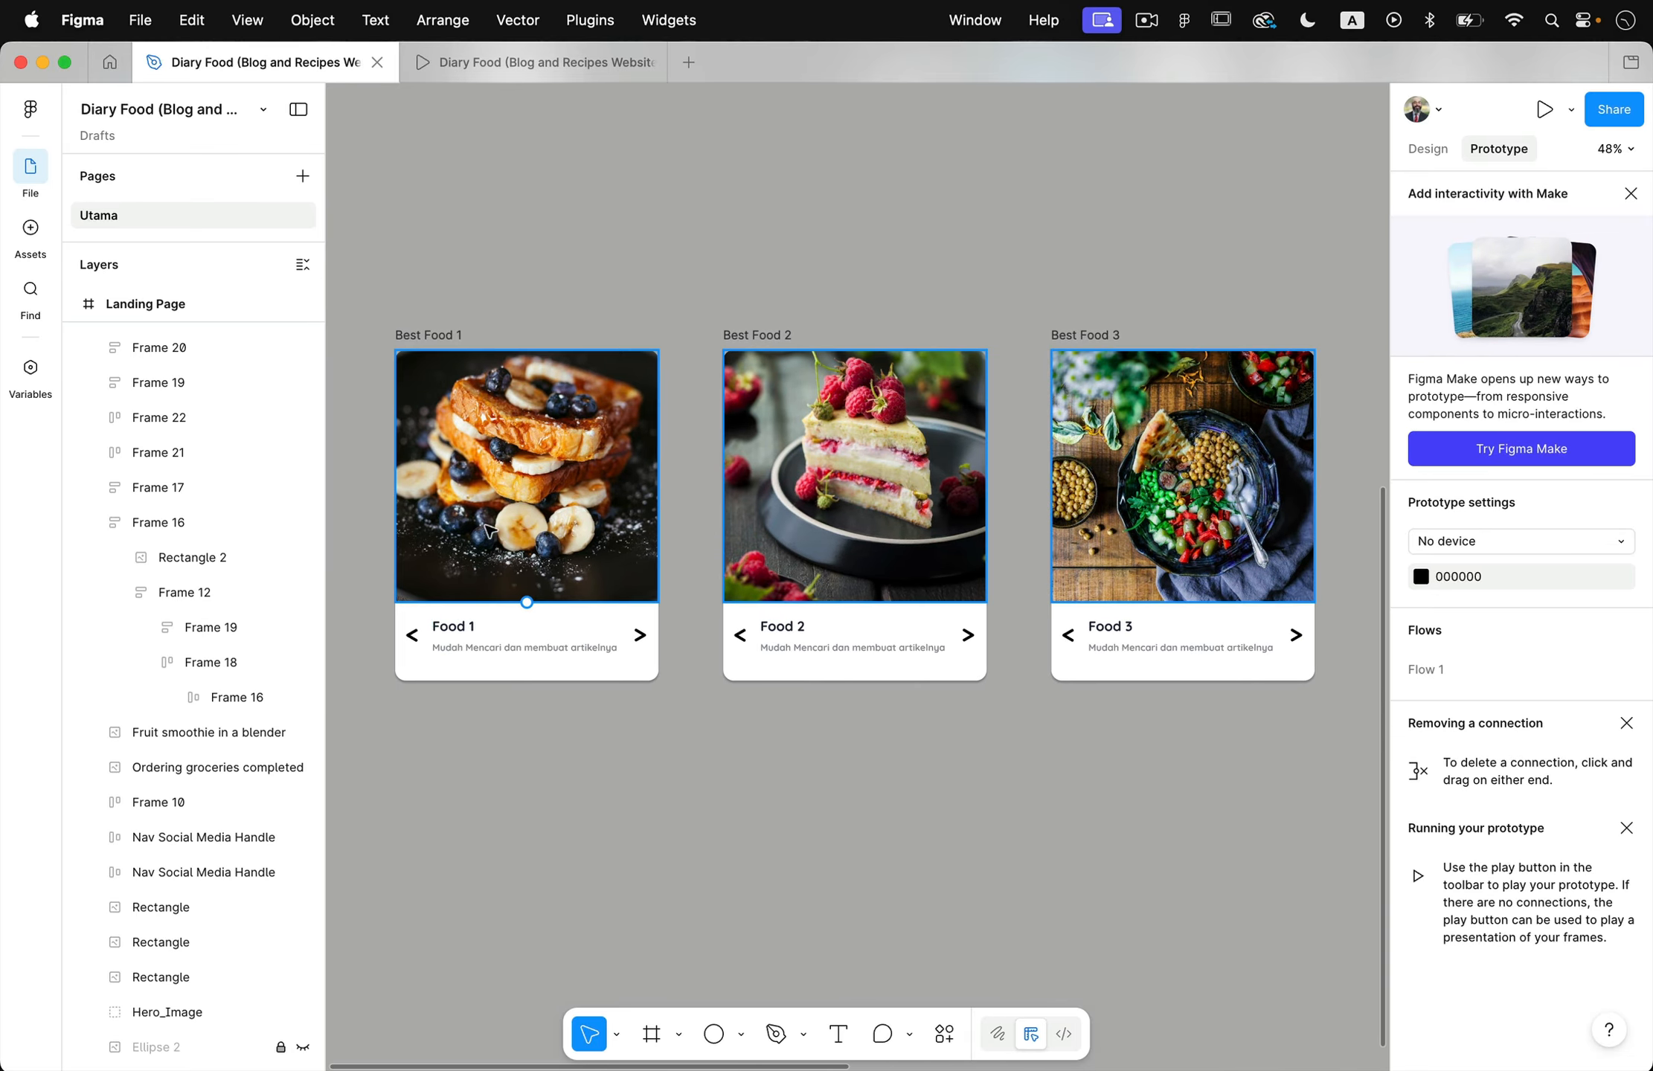
left_click(439, 334)
left_click(772, 338)
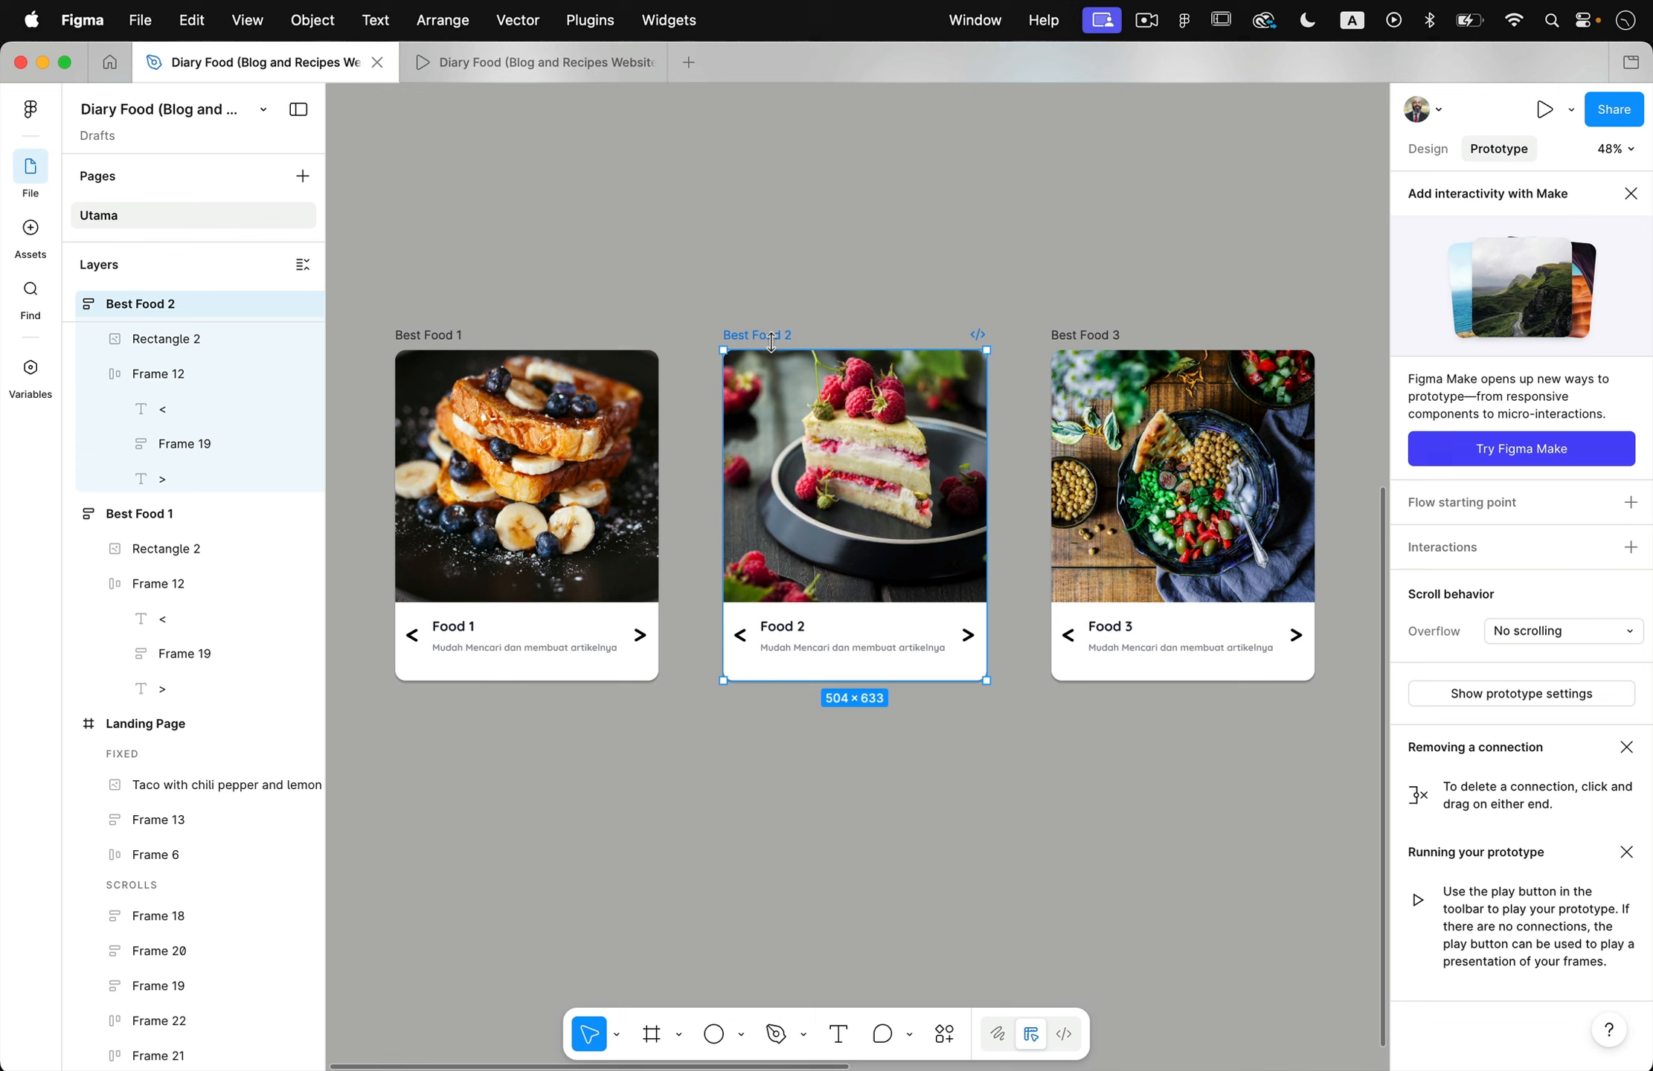
left_click(1079, 335)
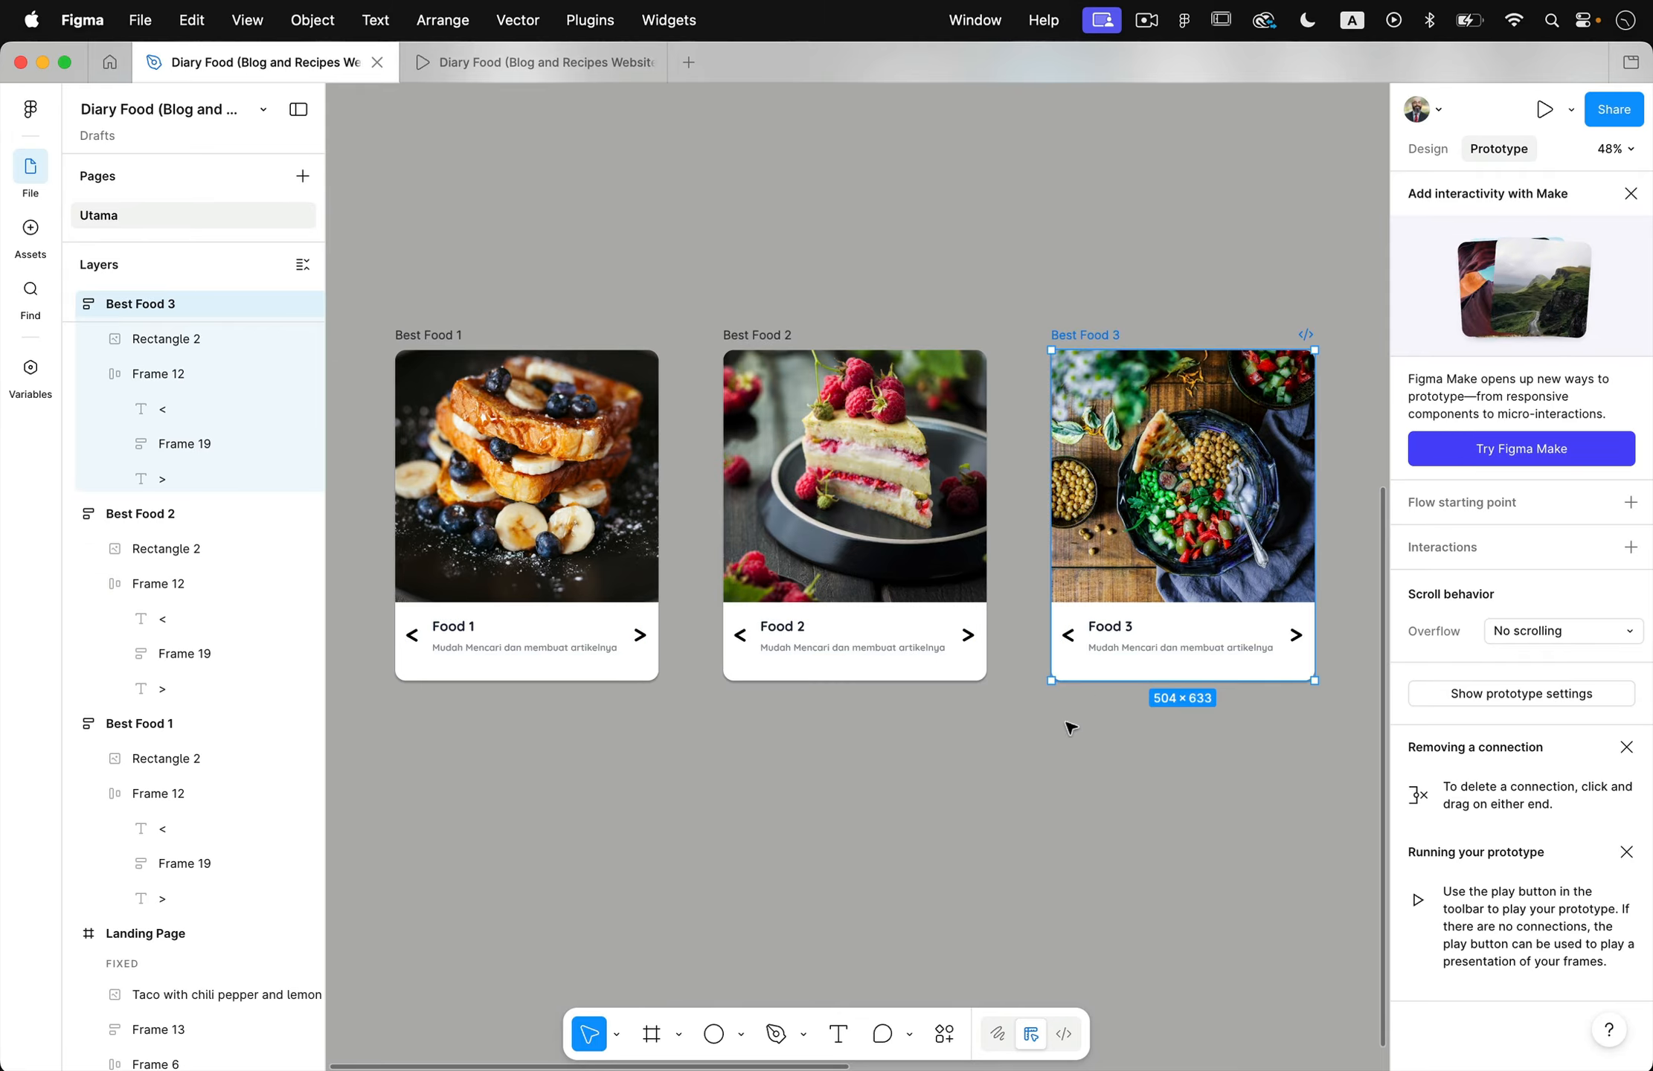
left_click(1040, 791)
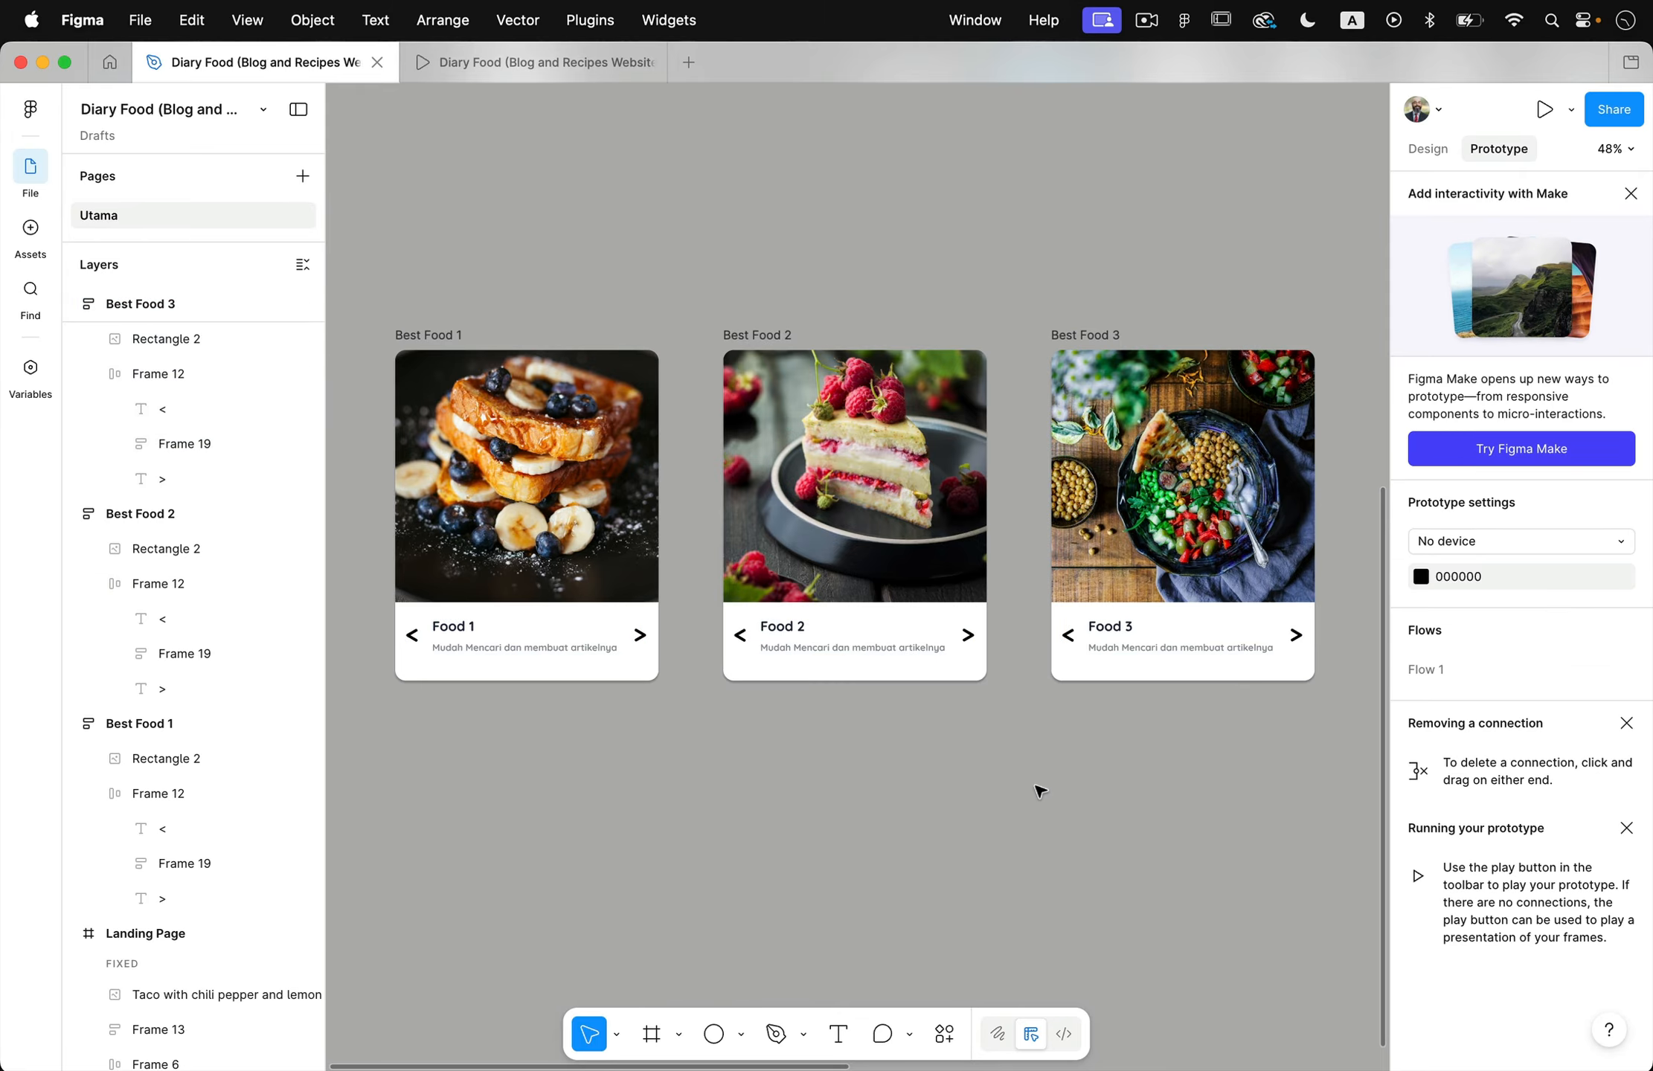
left_click(418, 334)
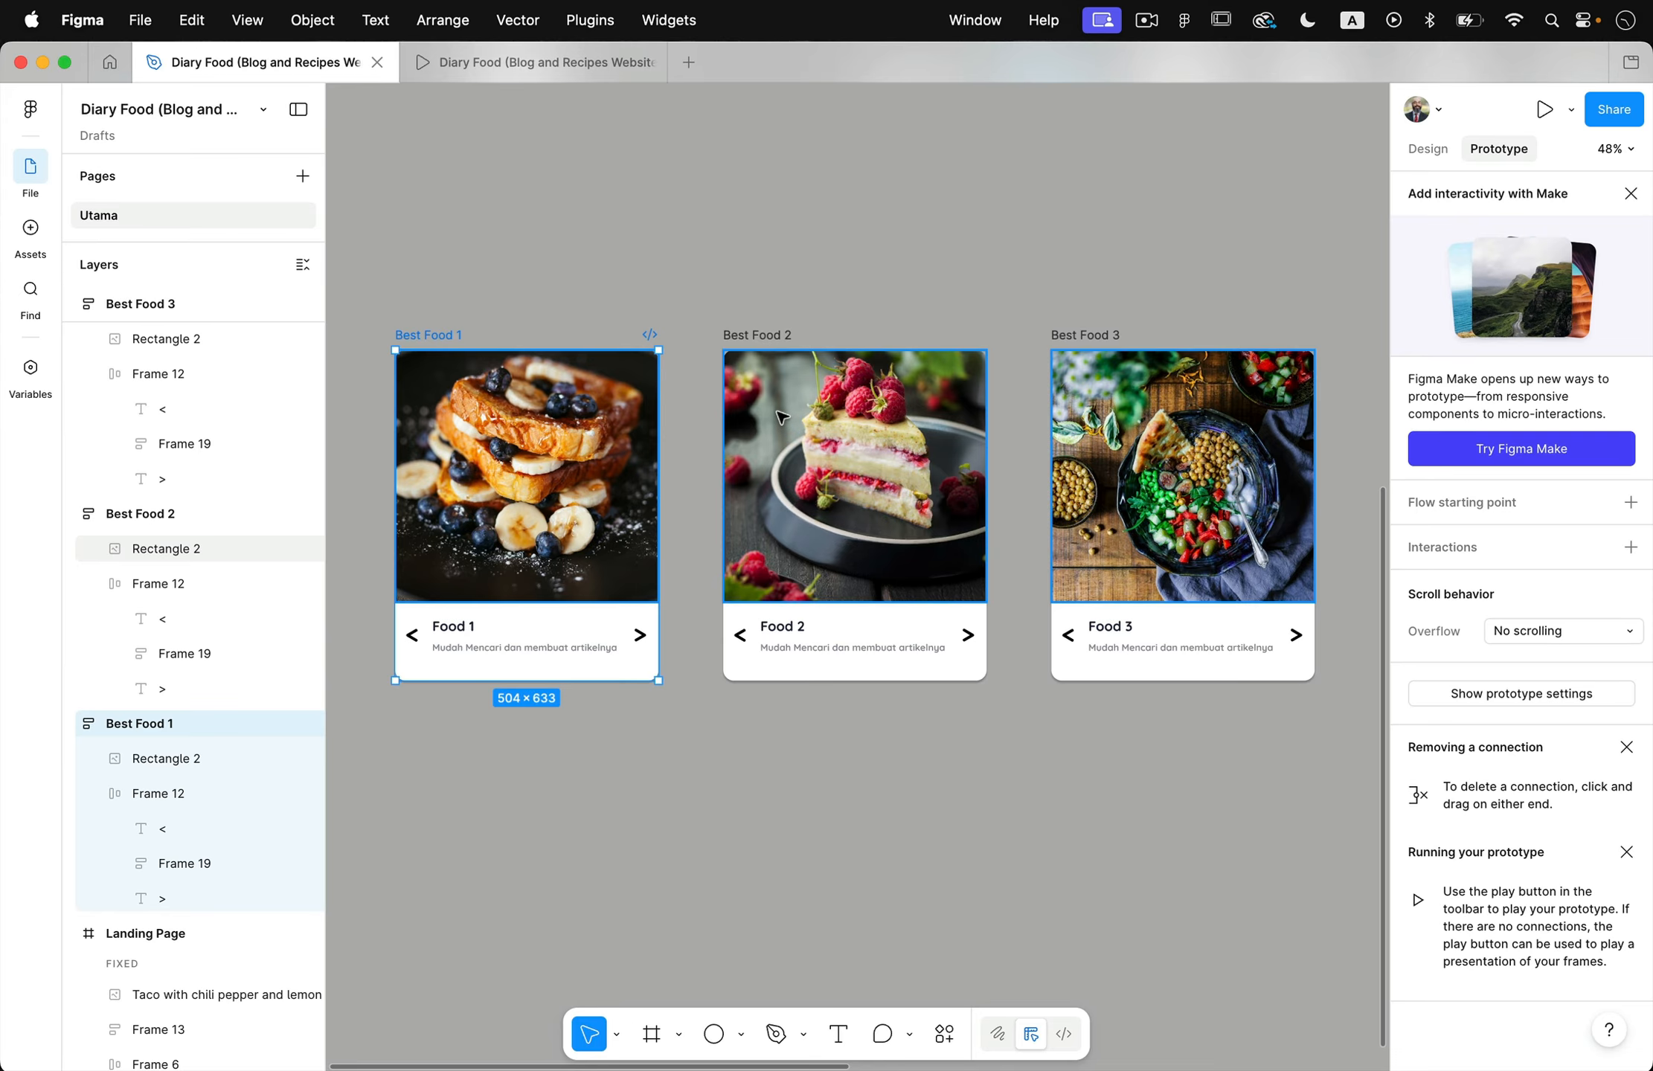
left_click(794, 325)
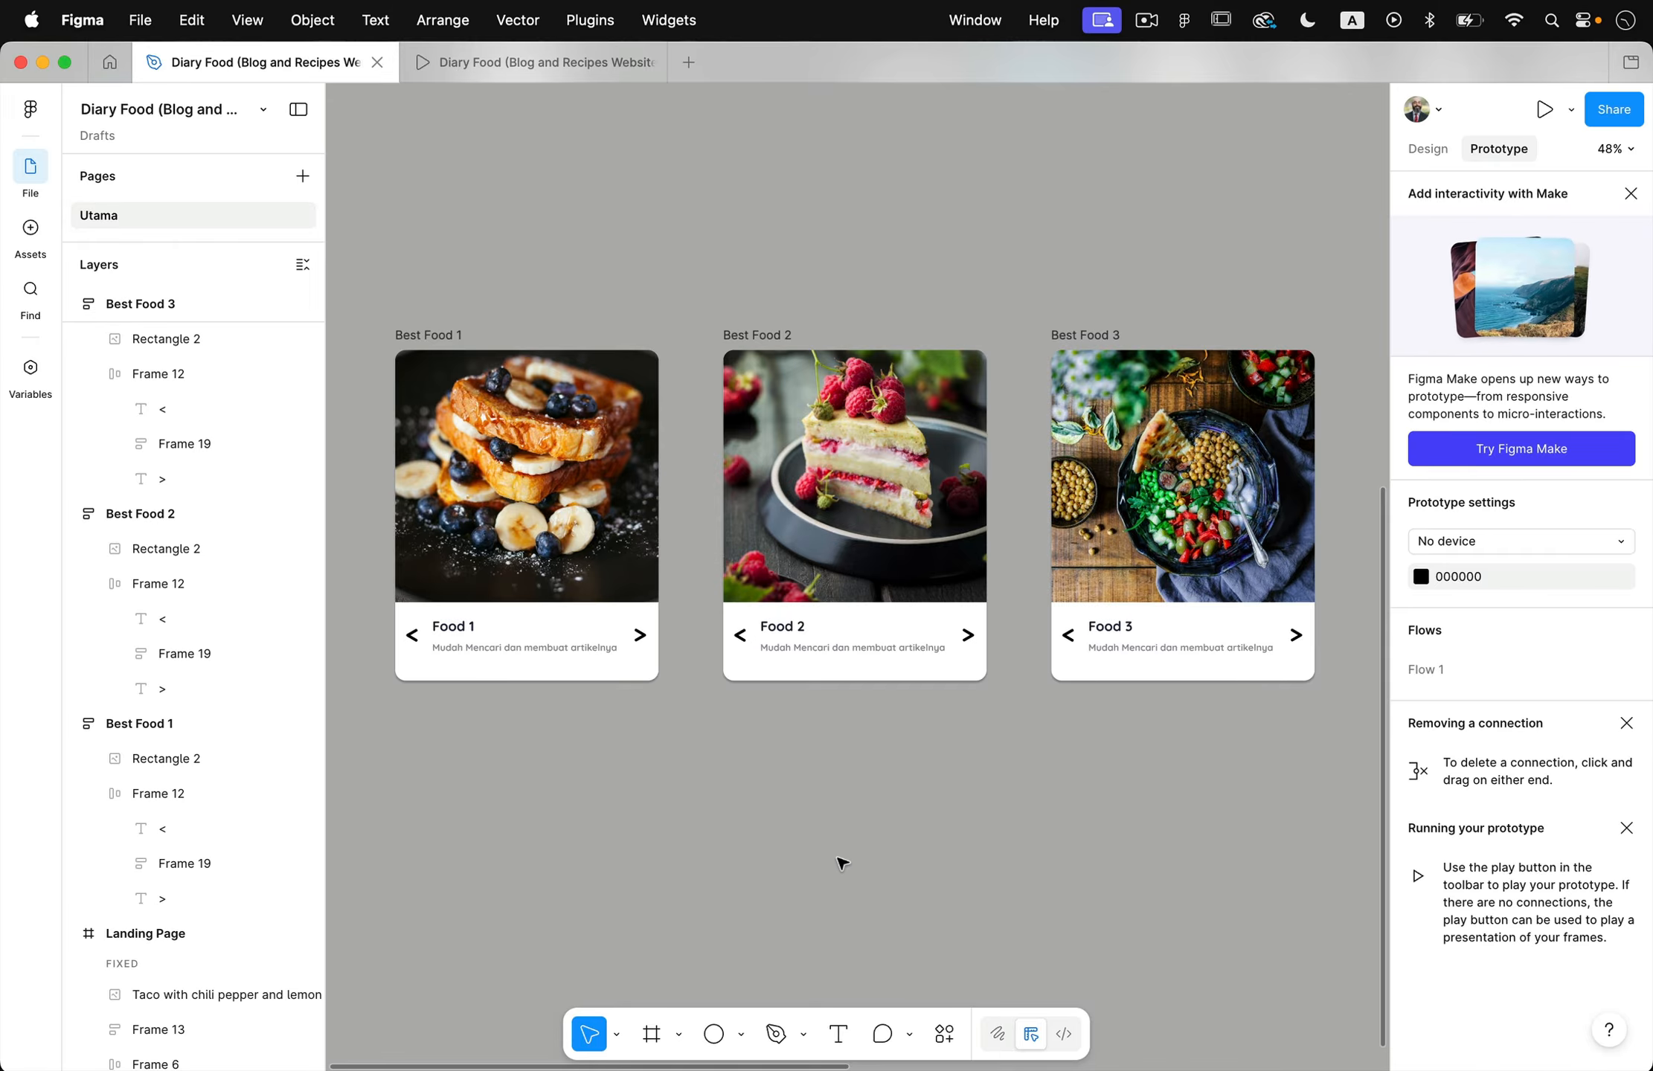
- Connect the "Click me to learn more!" button in the Best foods! card to the Best Food 1 frame with a prototype link
scroll(841, 863, "down", 2)
scroll(842, 863, "right", 10)
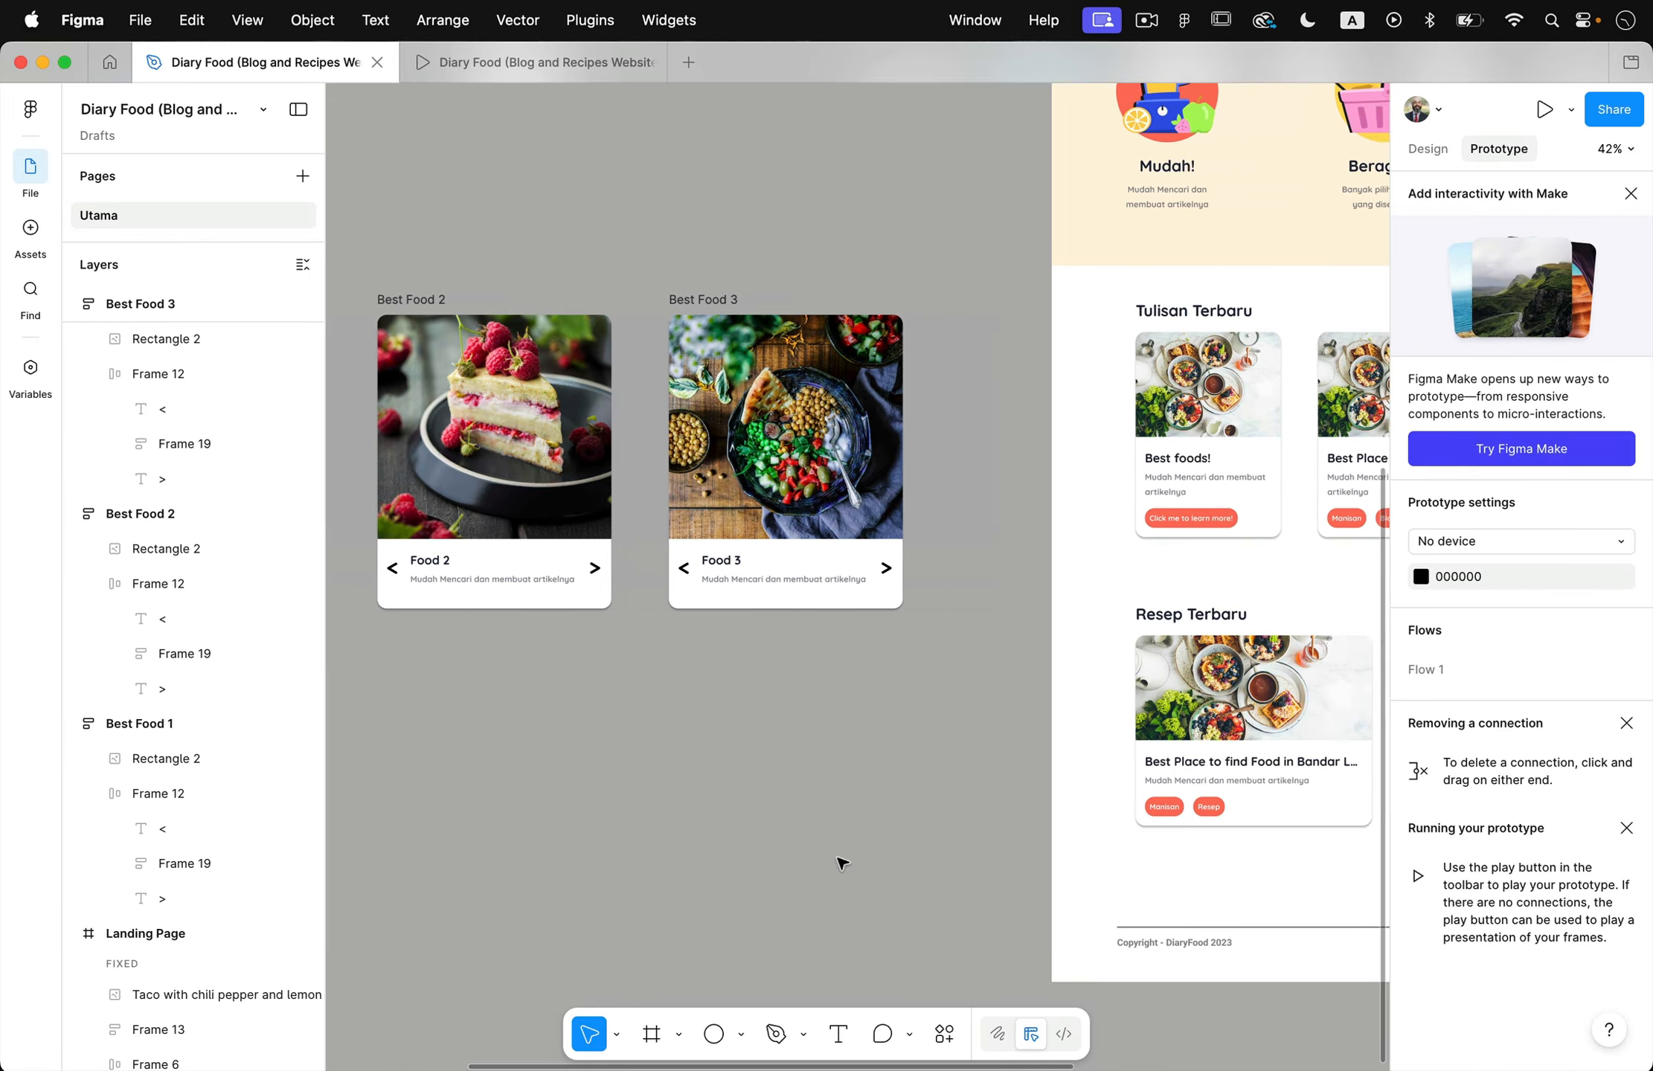
scroll(934, 690, "up", 5)
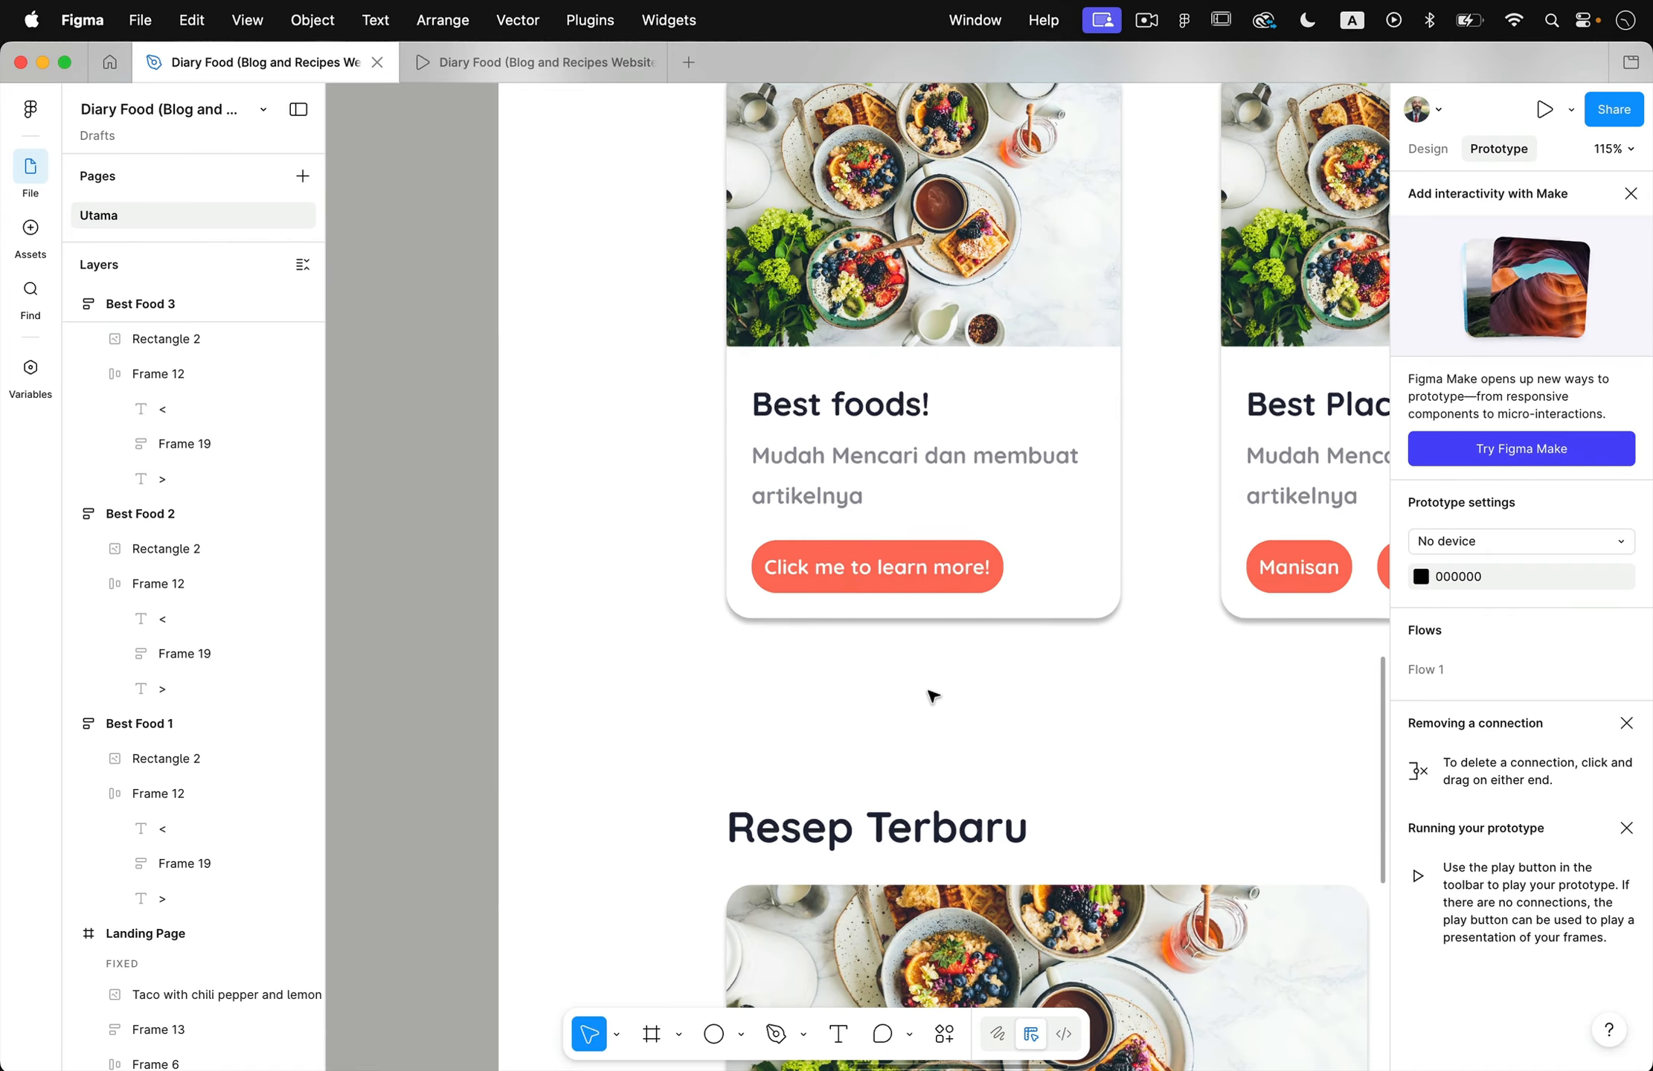
left_click(904, 619)
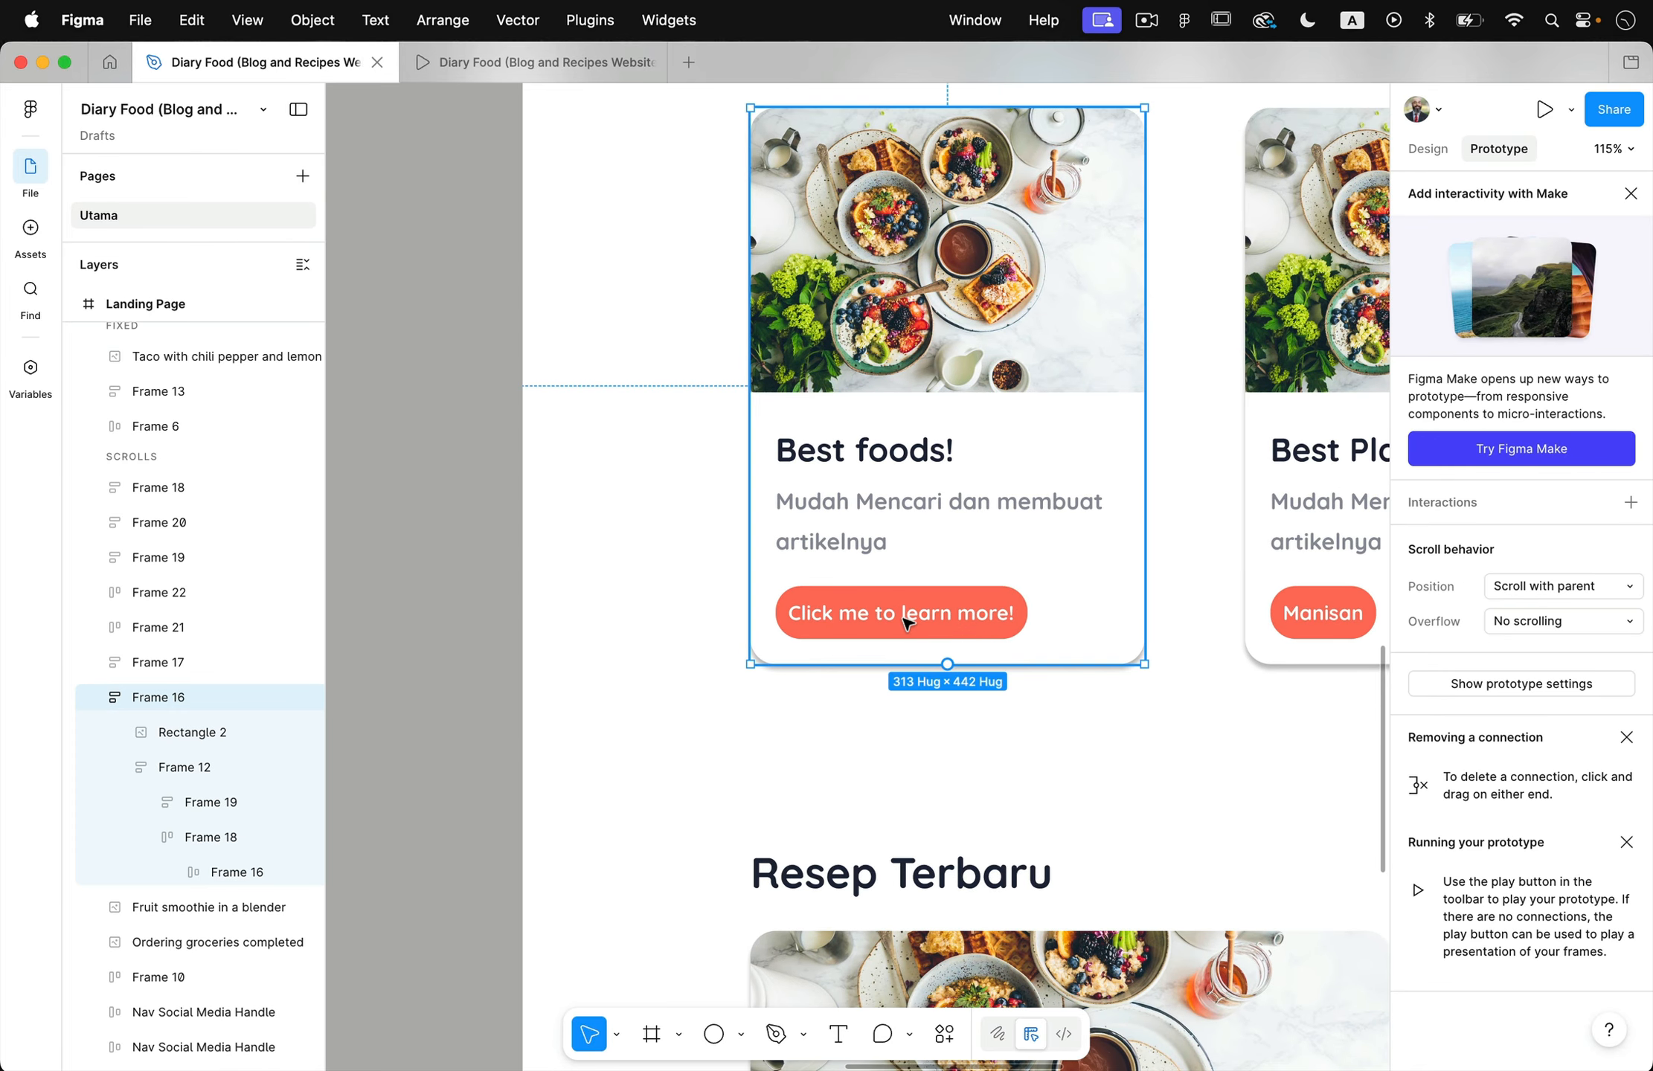
double_click(906, 622)
double_click(907, 622)
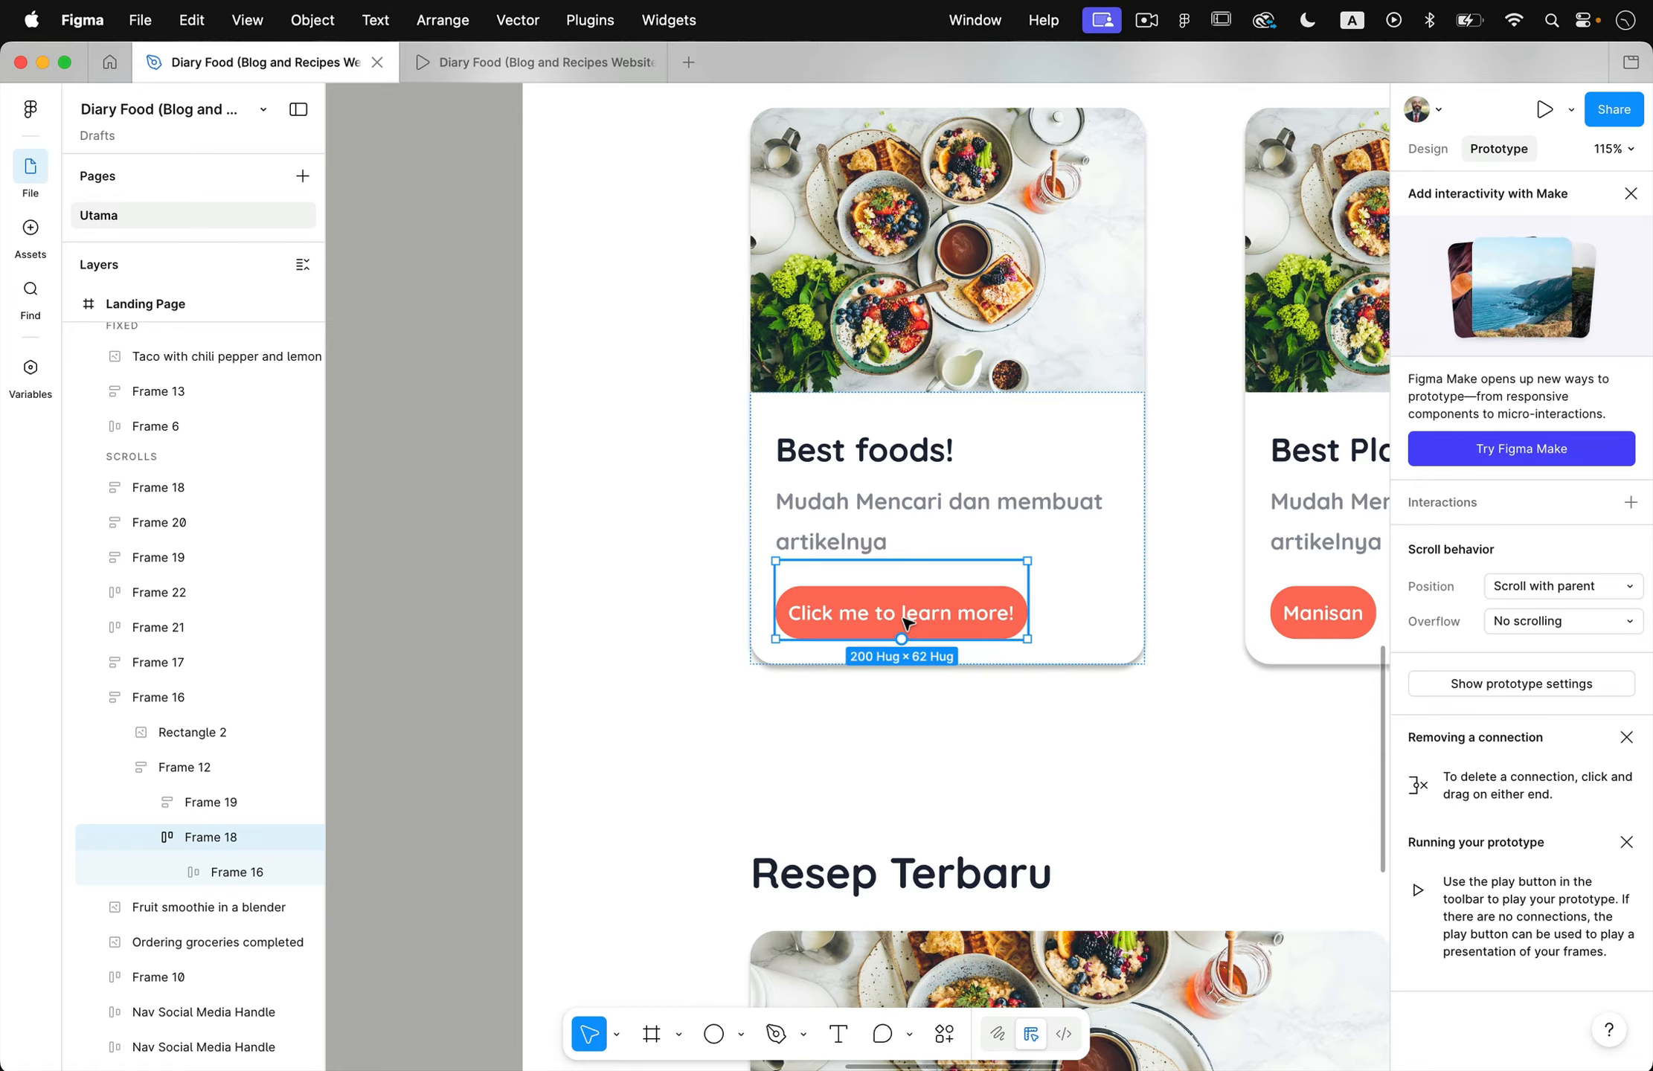
double_click(906, 622)
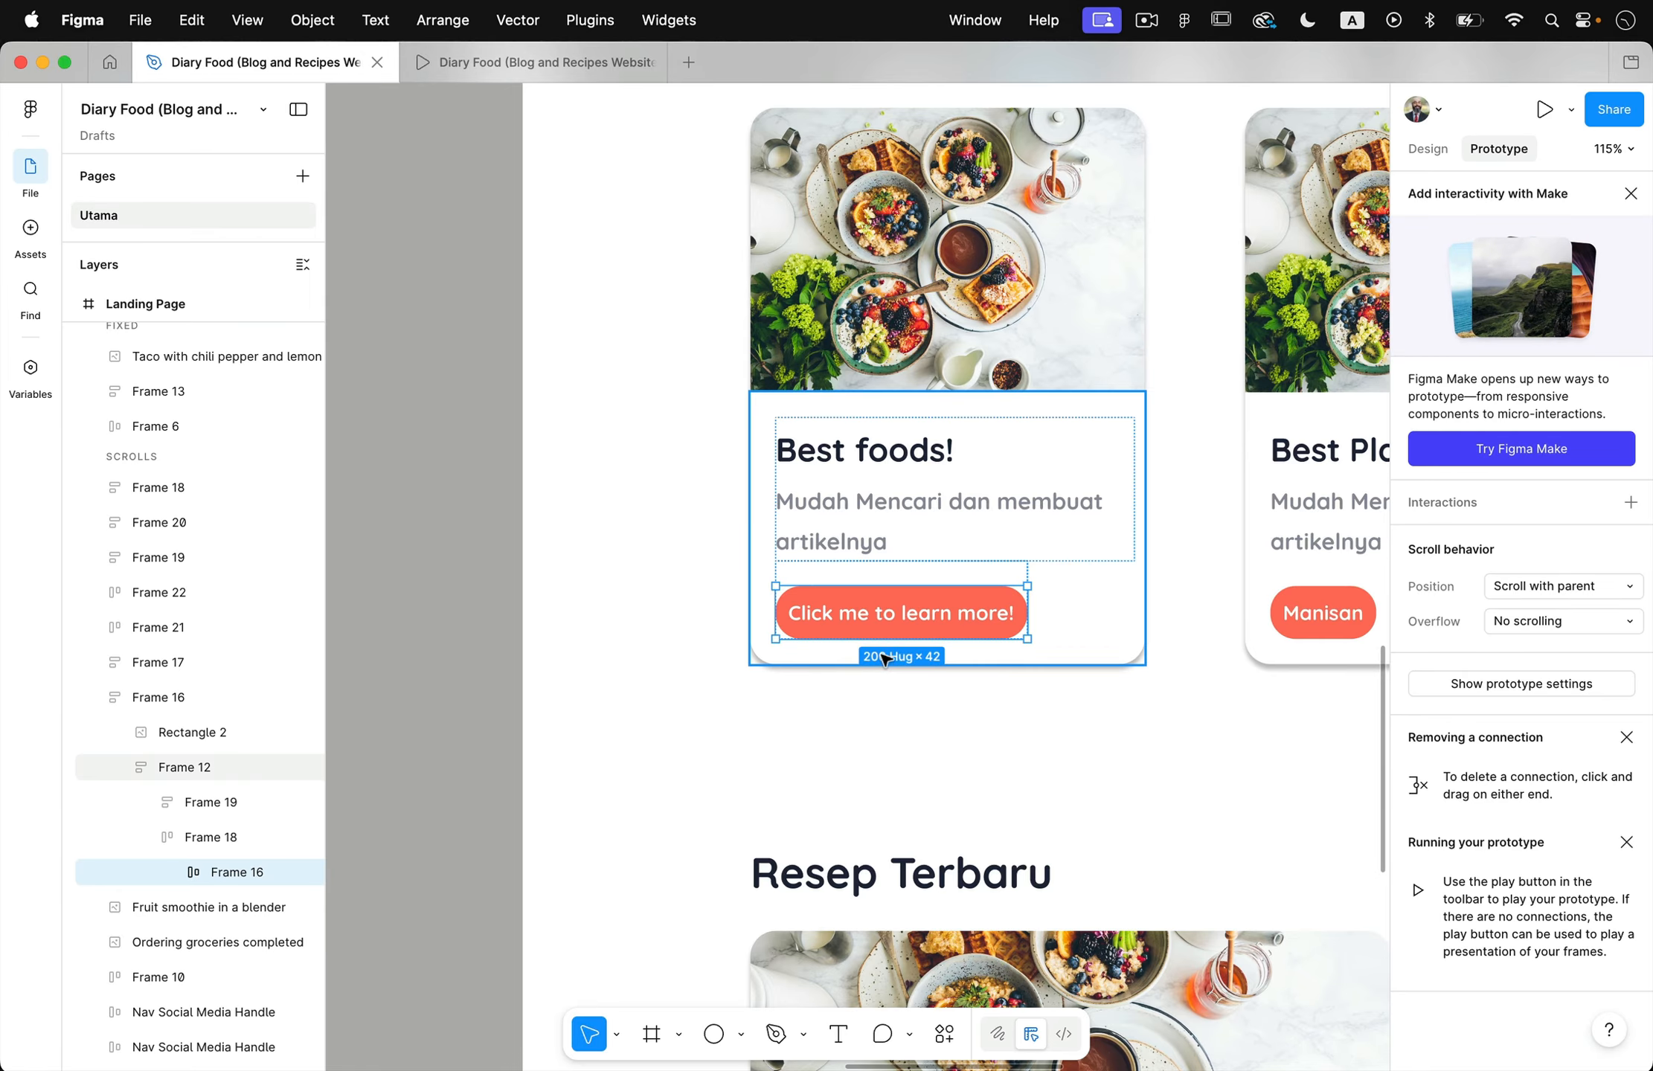
left_click_drag(775, 612, 580, 627)
scroll(609, 625, "left", 15)
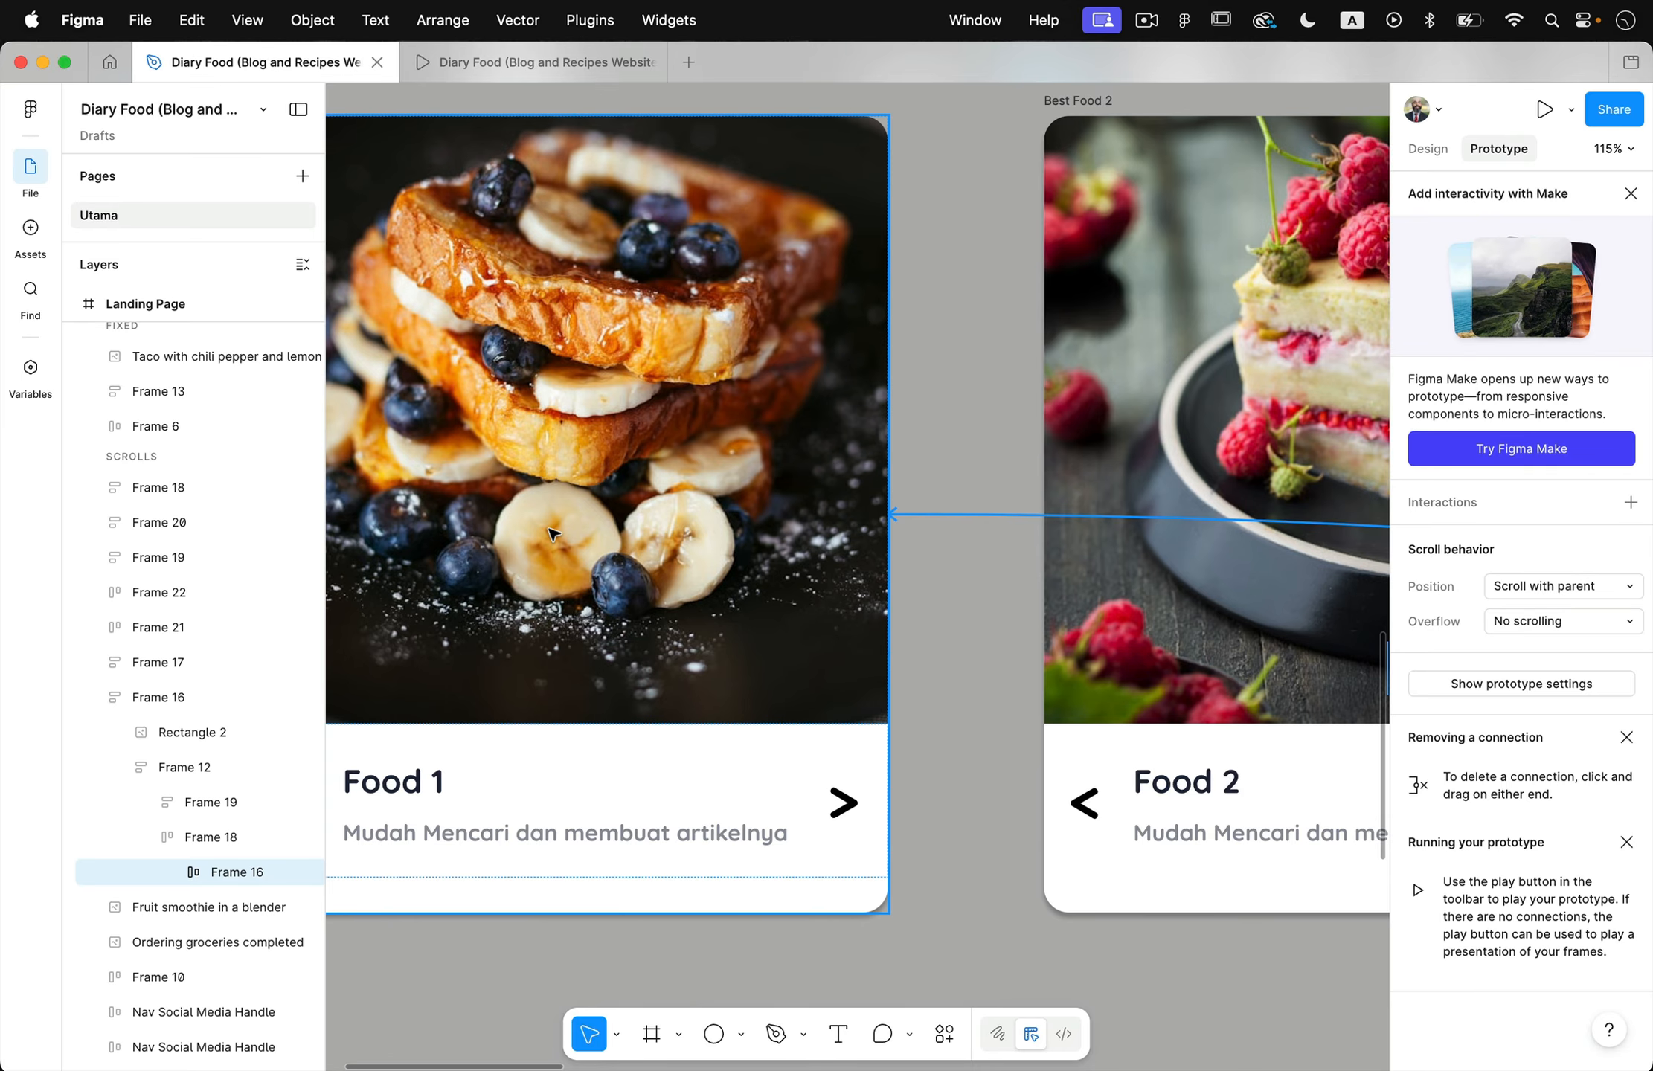
left_click_drag(554, 533, 553, 534)
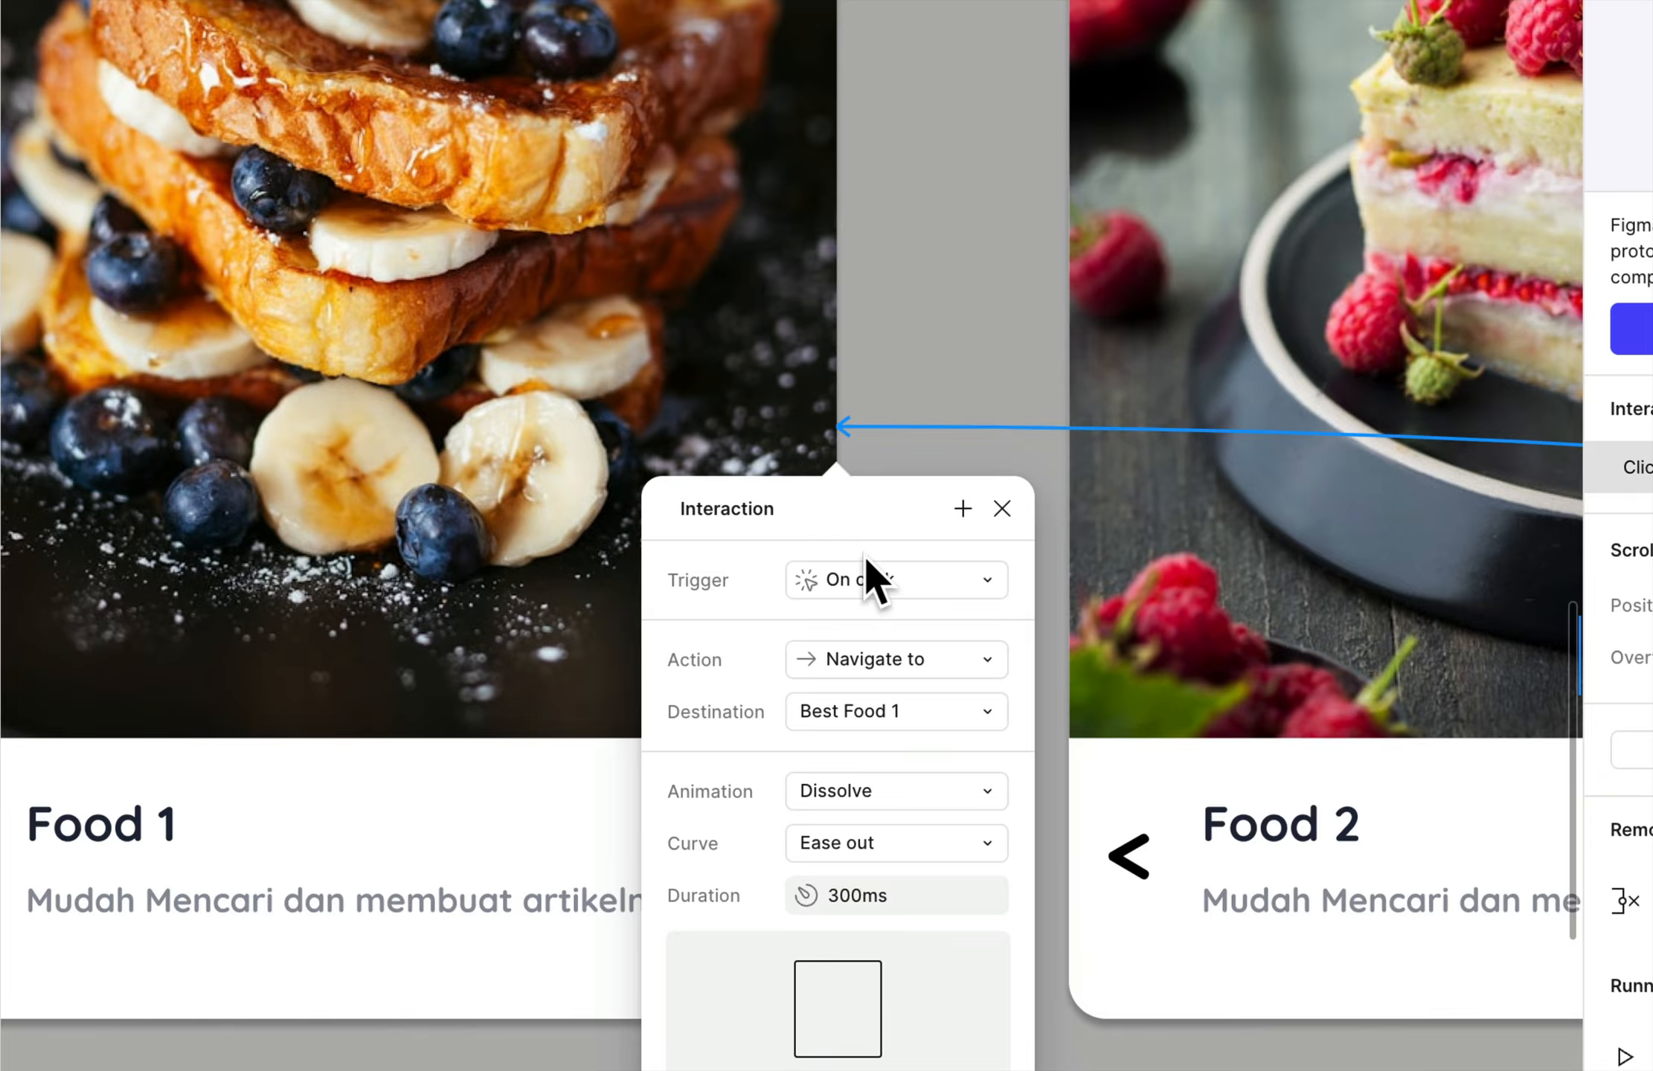
- Make the button's interaction open Best Food 1 as a centered overlay that closes when clicking outside, with a 25% black (000000) background
left_click(857, 668)
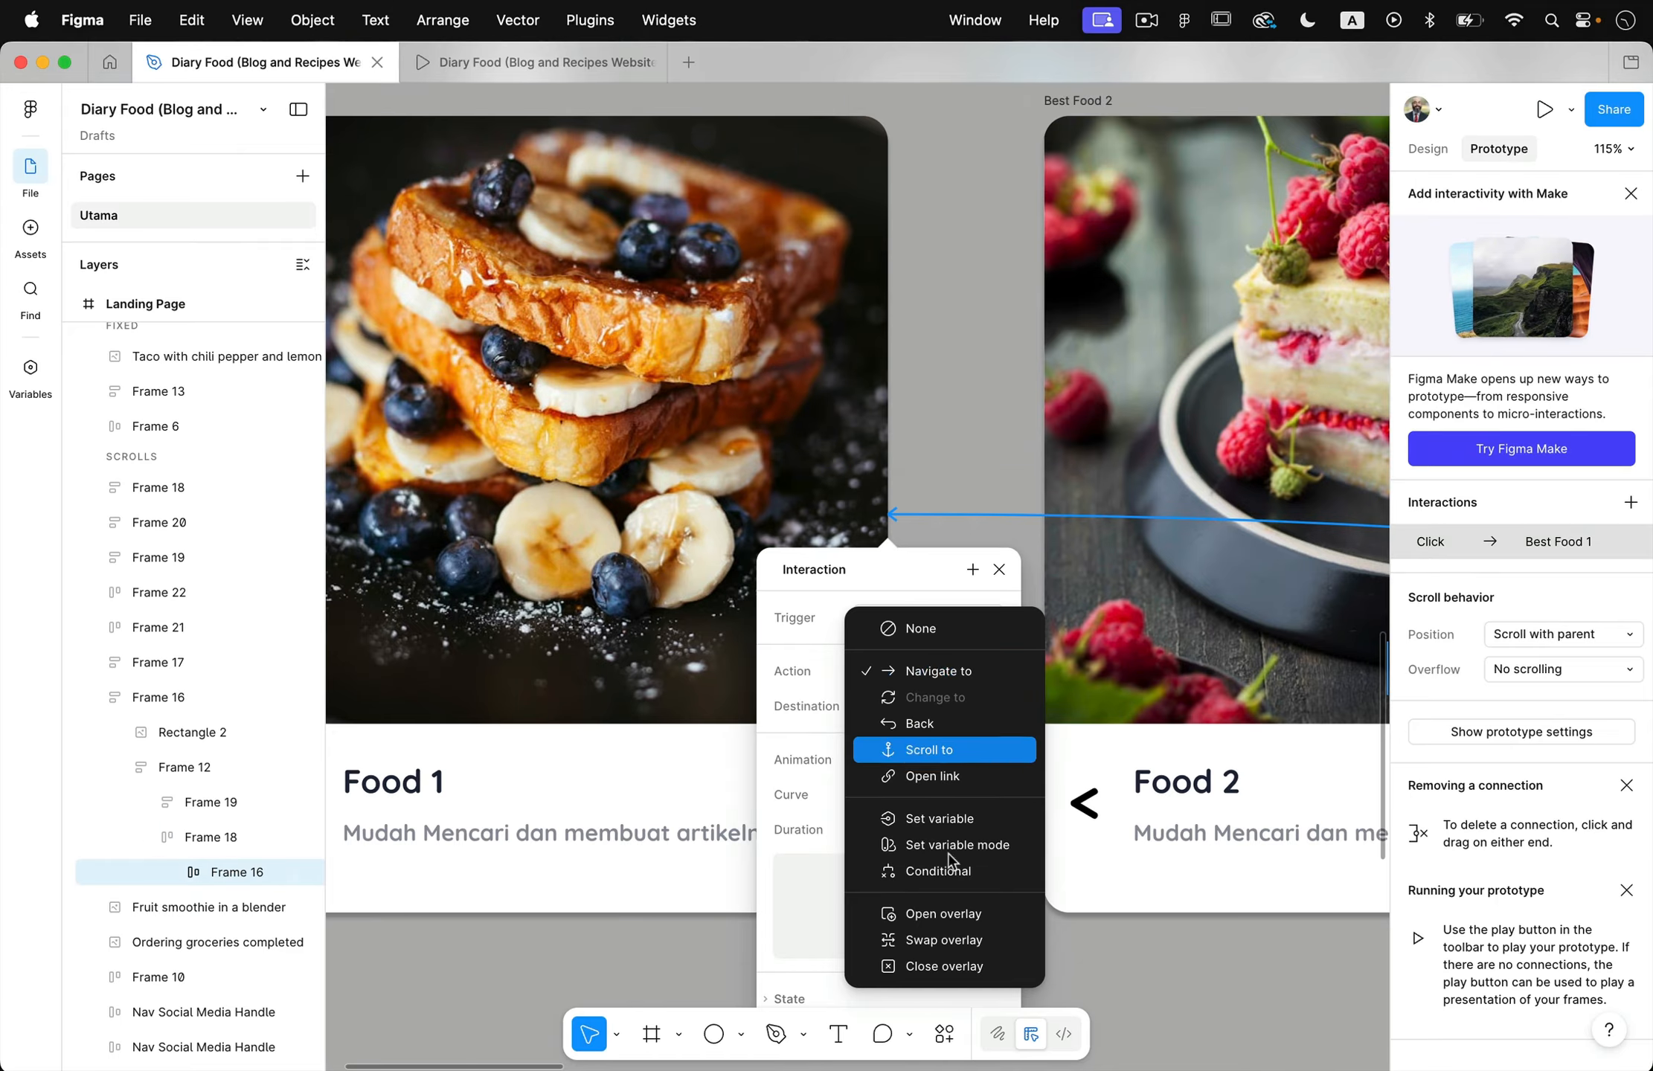
left_click(980, 924)
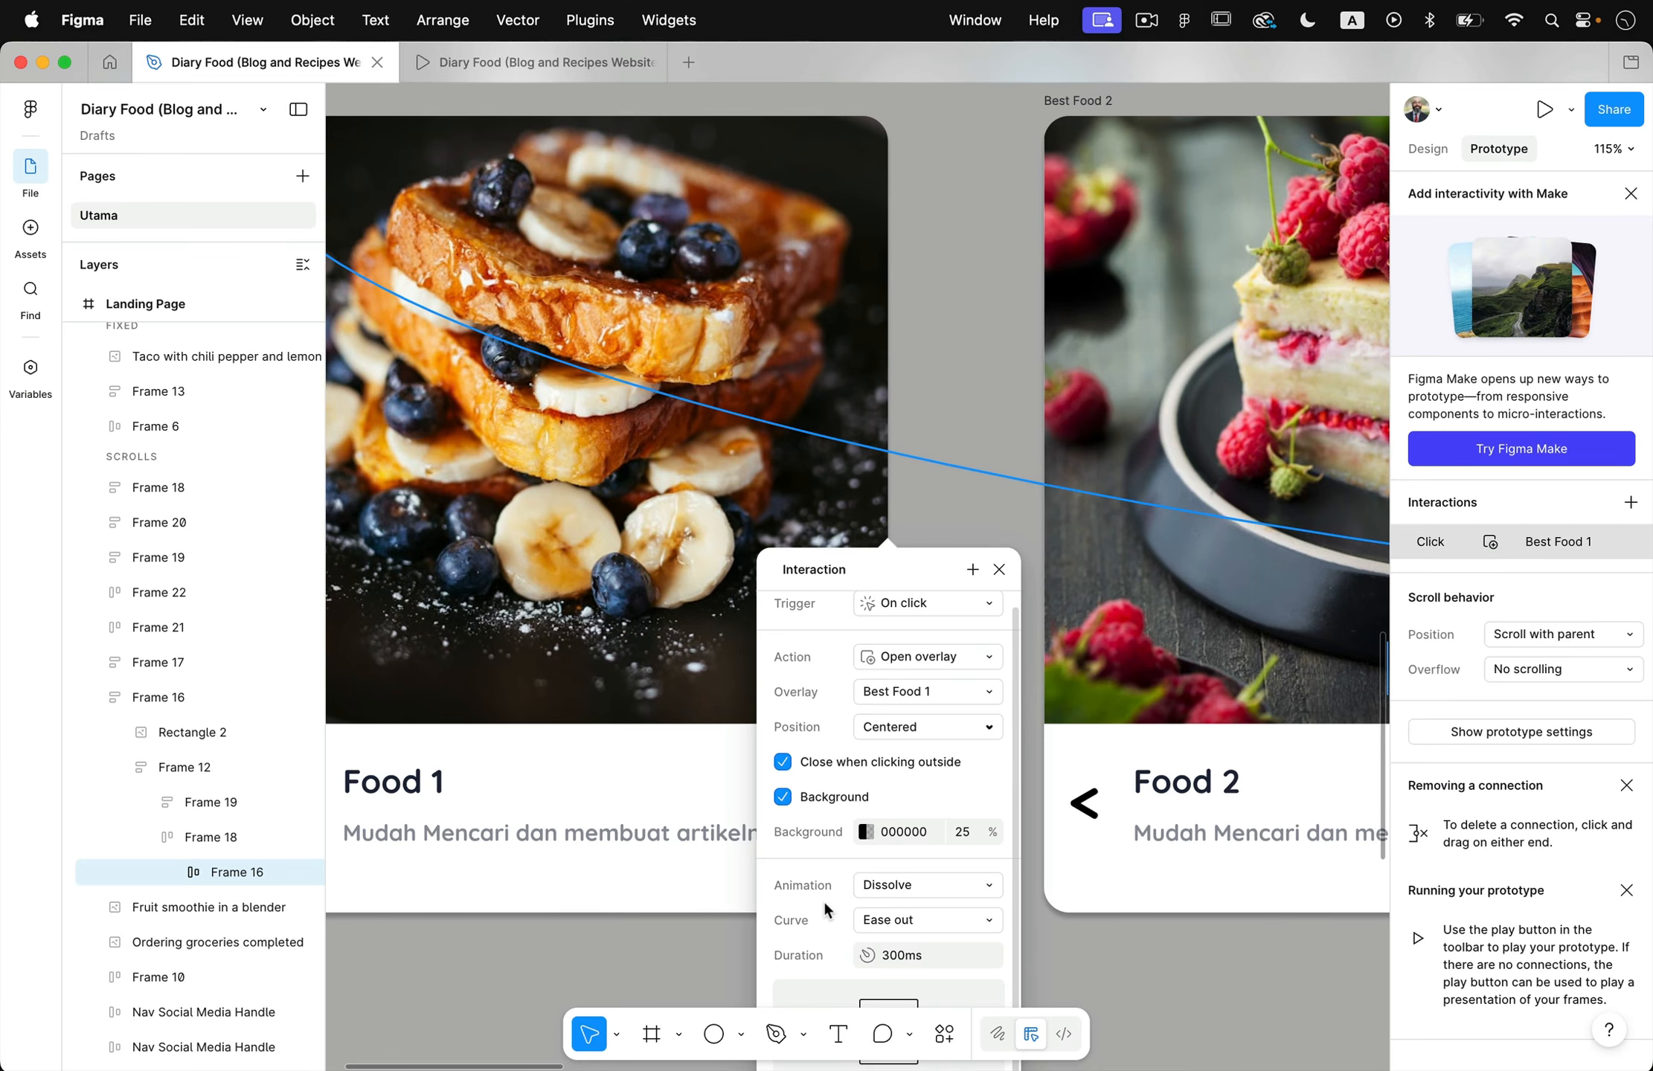
left_click(711, 964)
- Test the "Click me to learn more!" button in the prototype preview and return to the design file
scroll(697, 965, "down", 5)
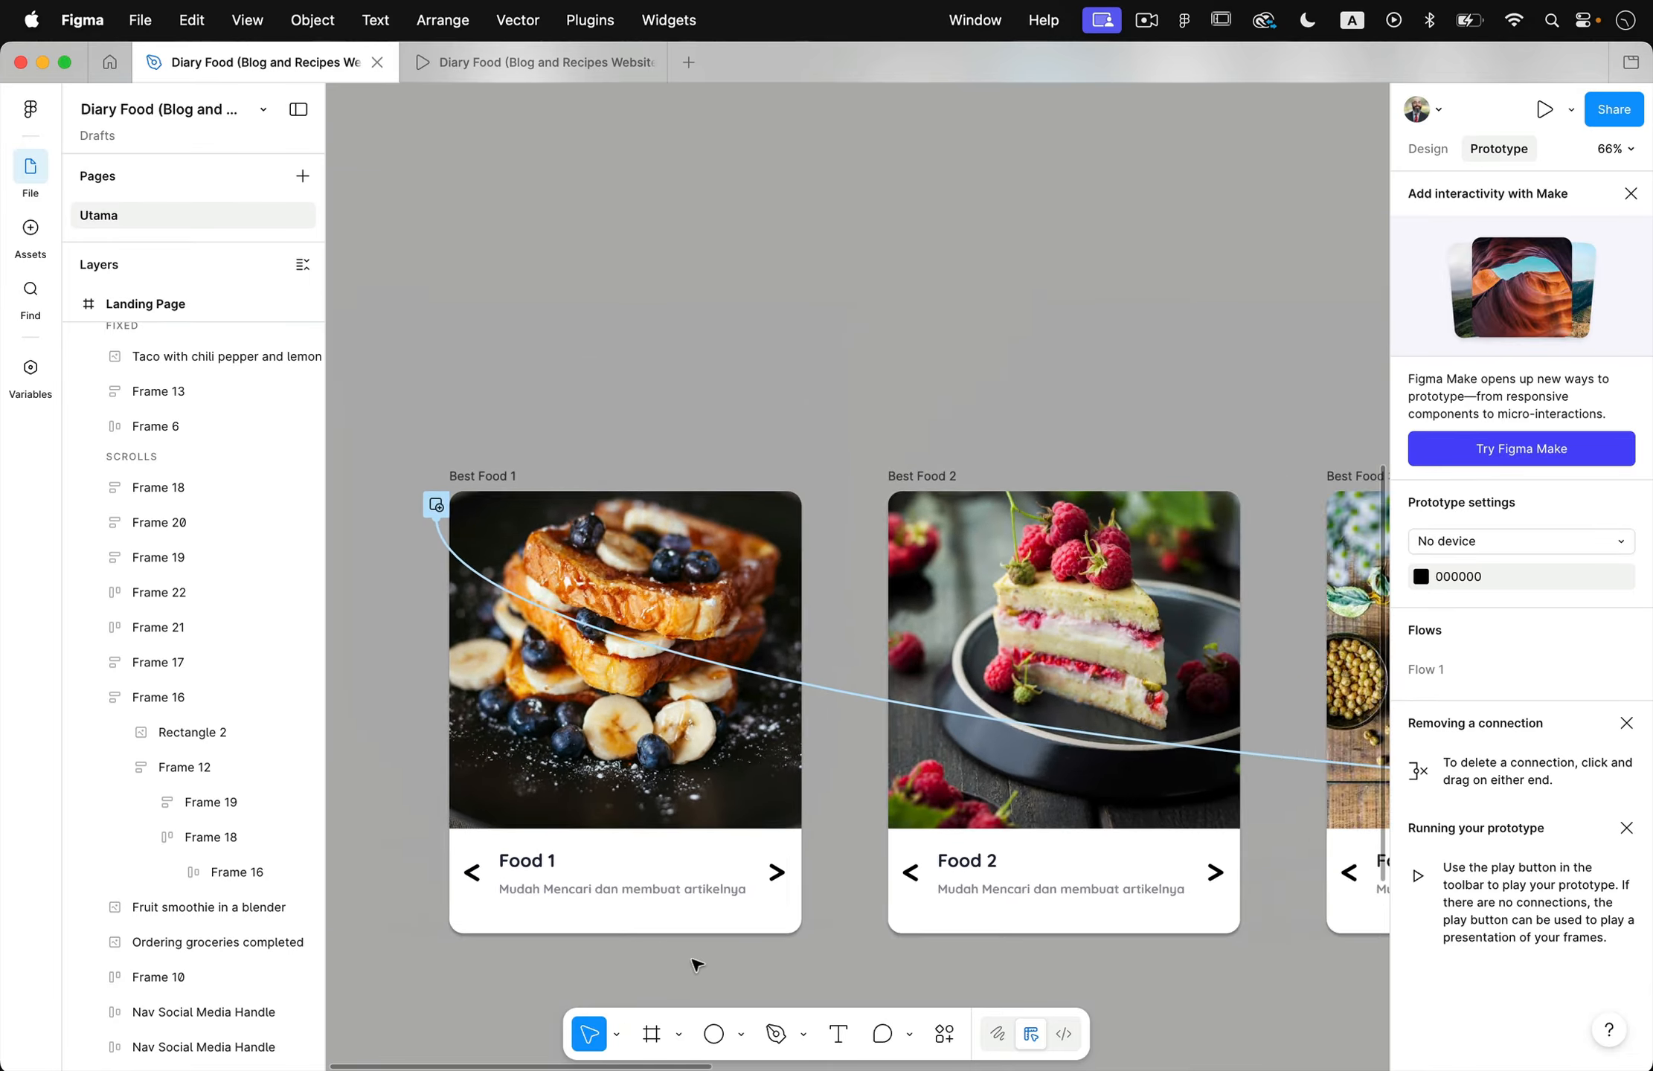
scroll(698, 965, "down", 2)
left_click(506, 66)
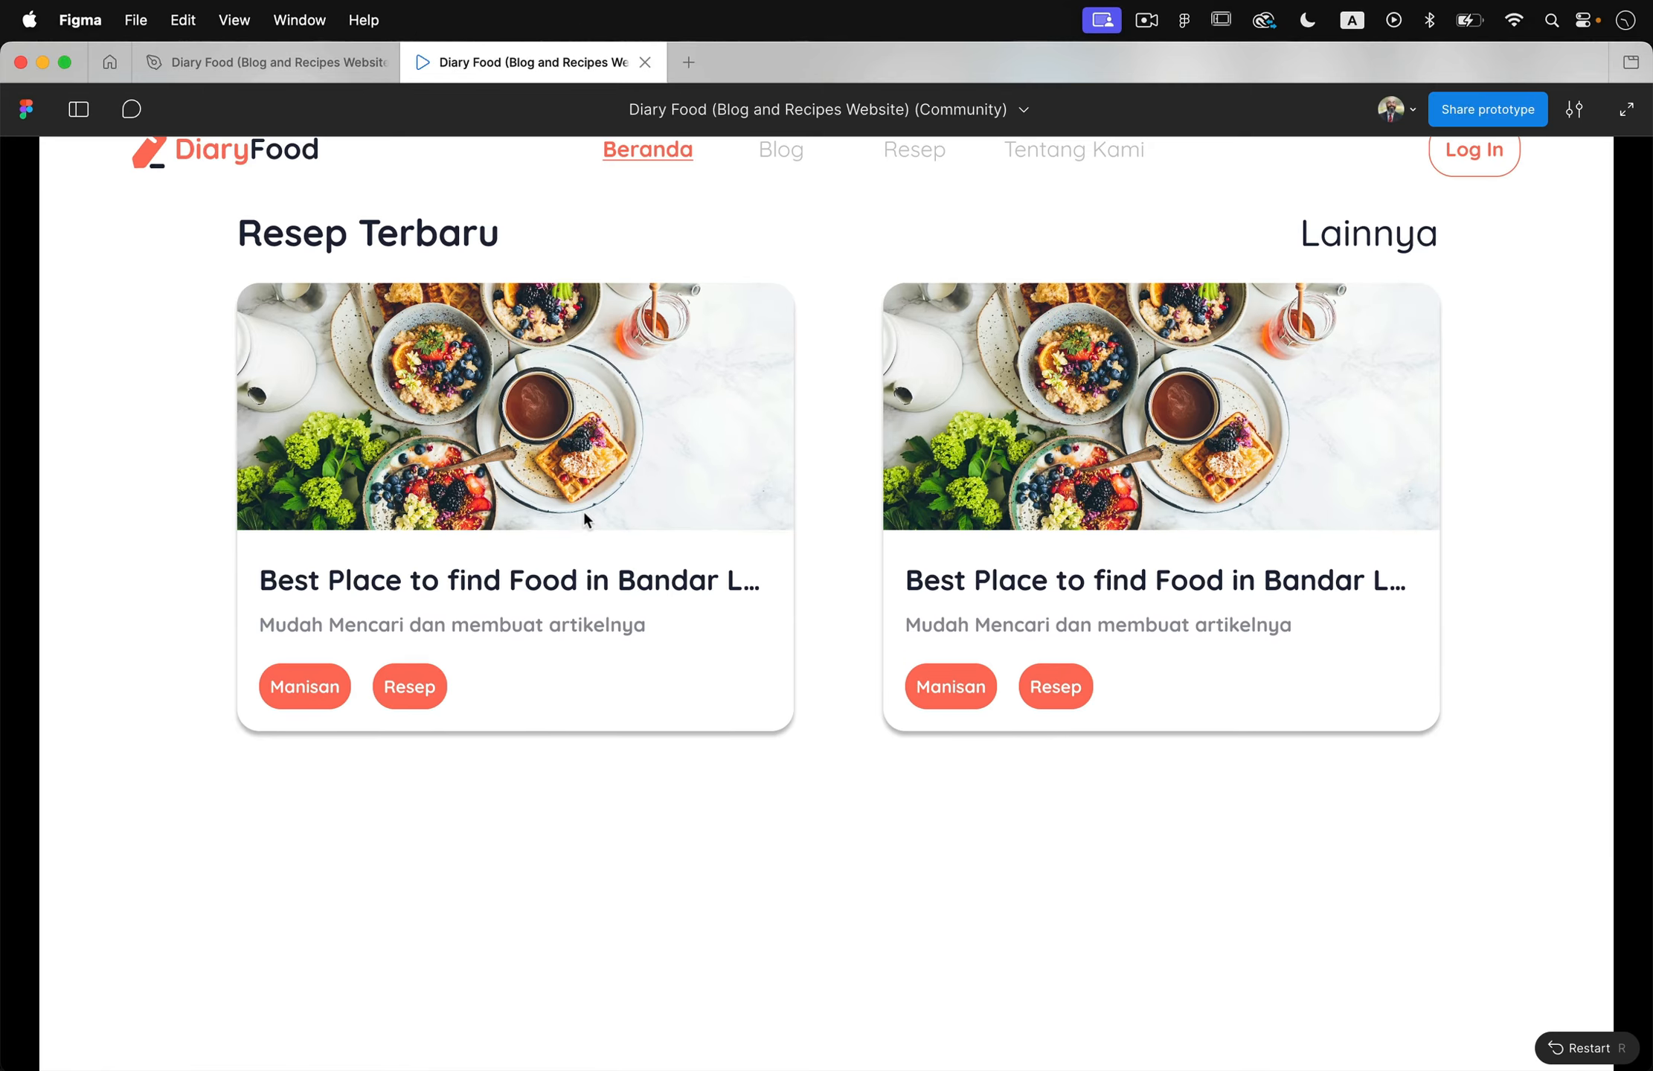
scroll(584, 519, "up", 10)
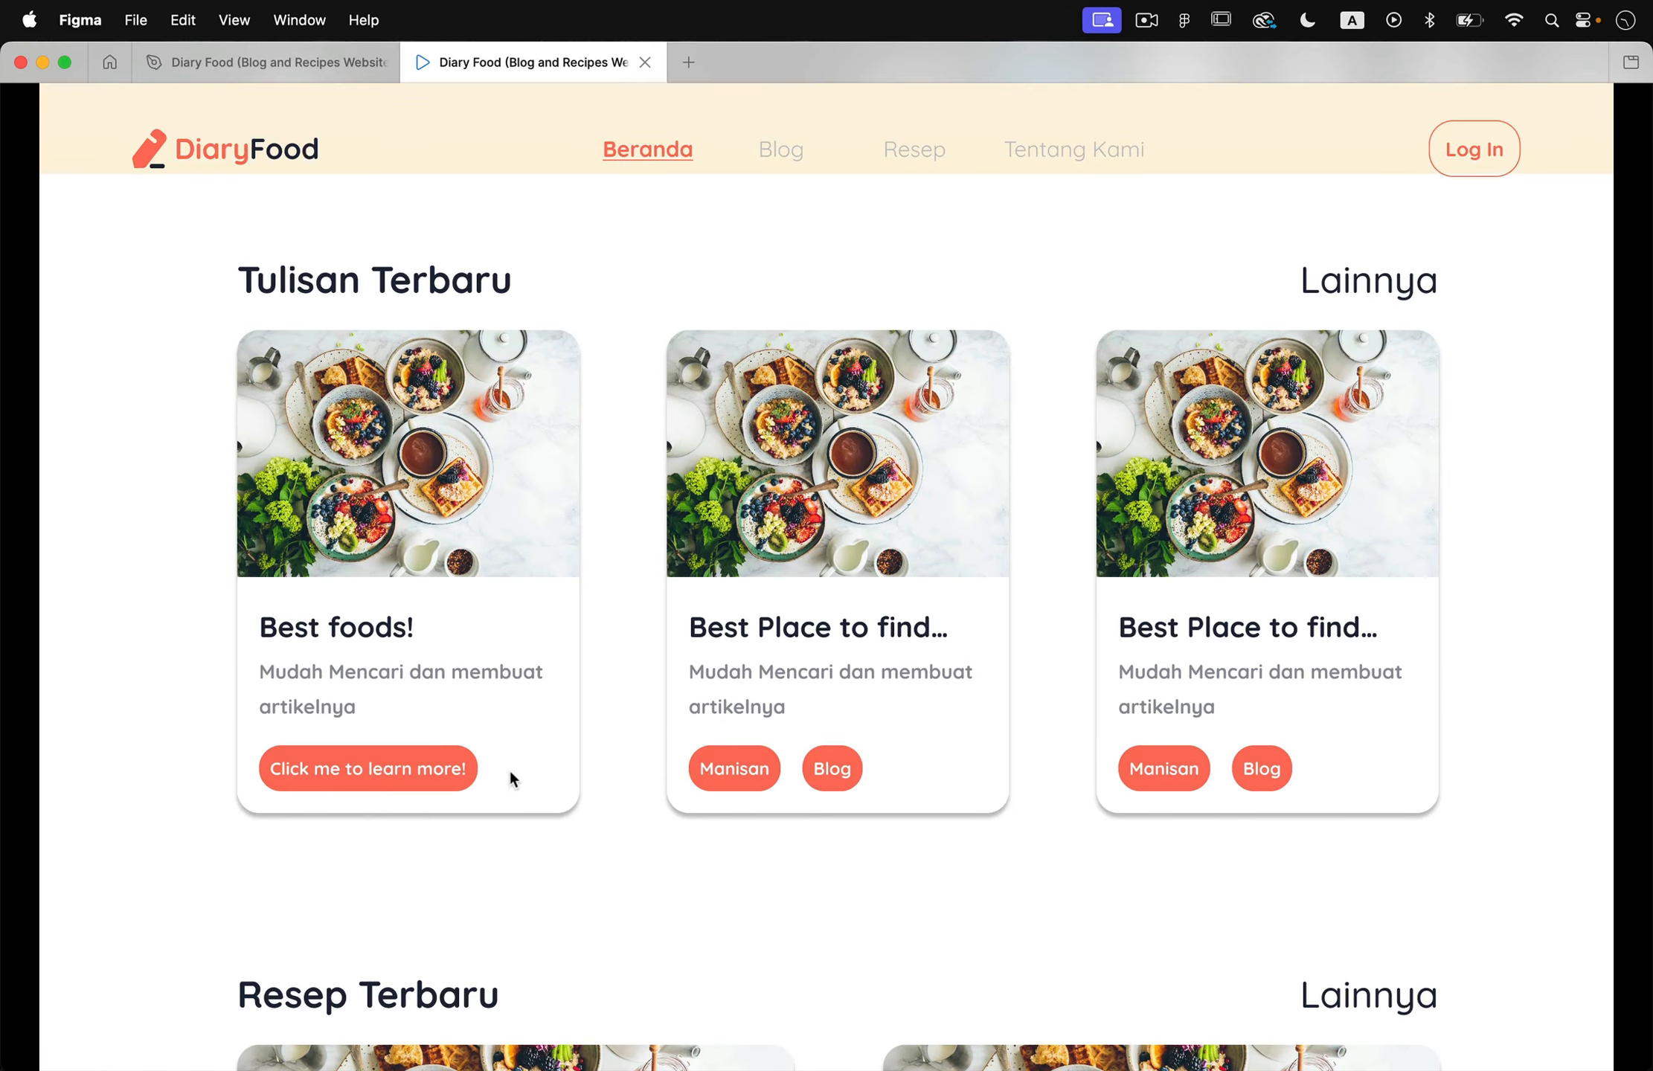
left_click(372, 774)
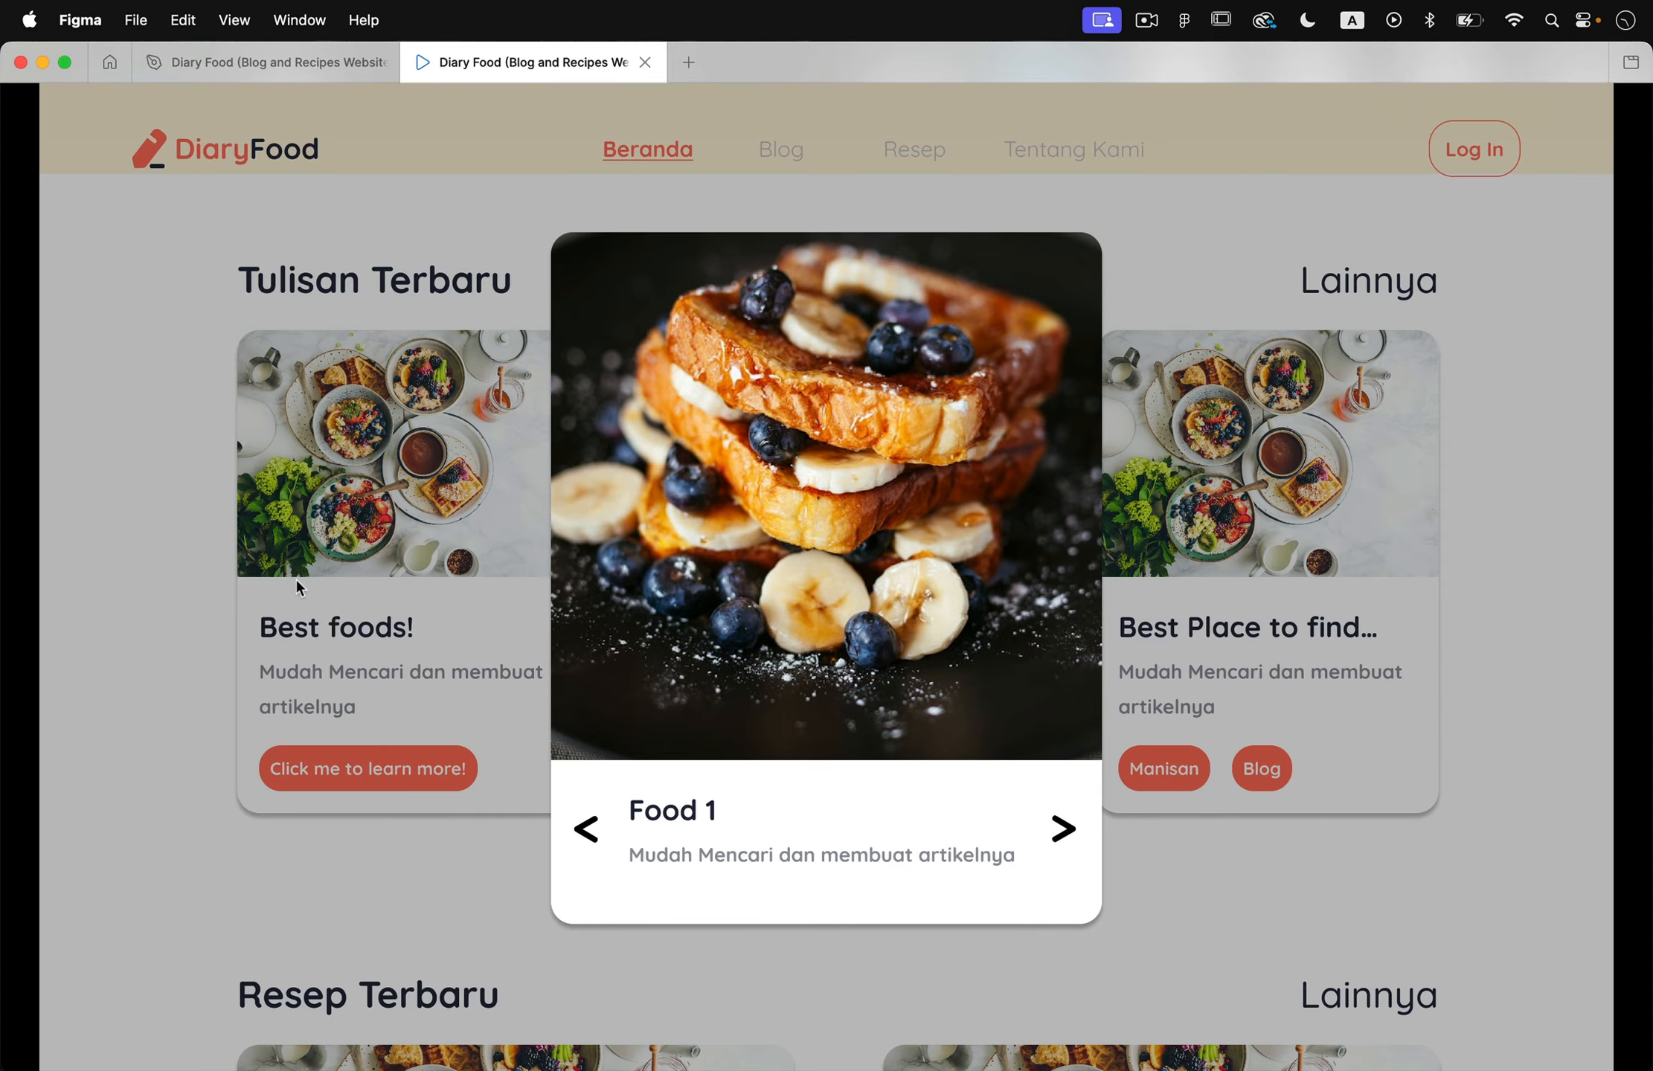
left_click(222, 66)
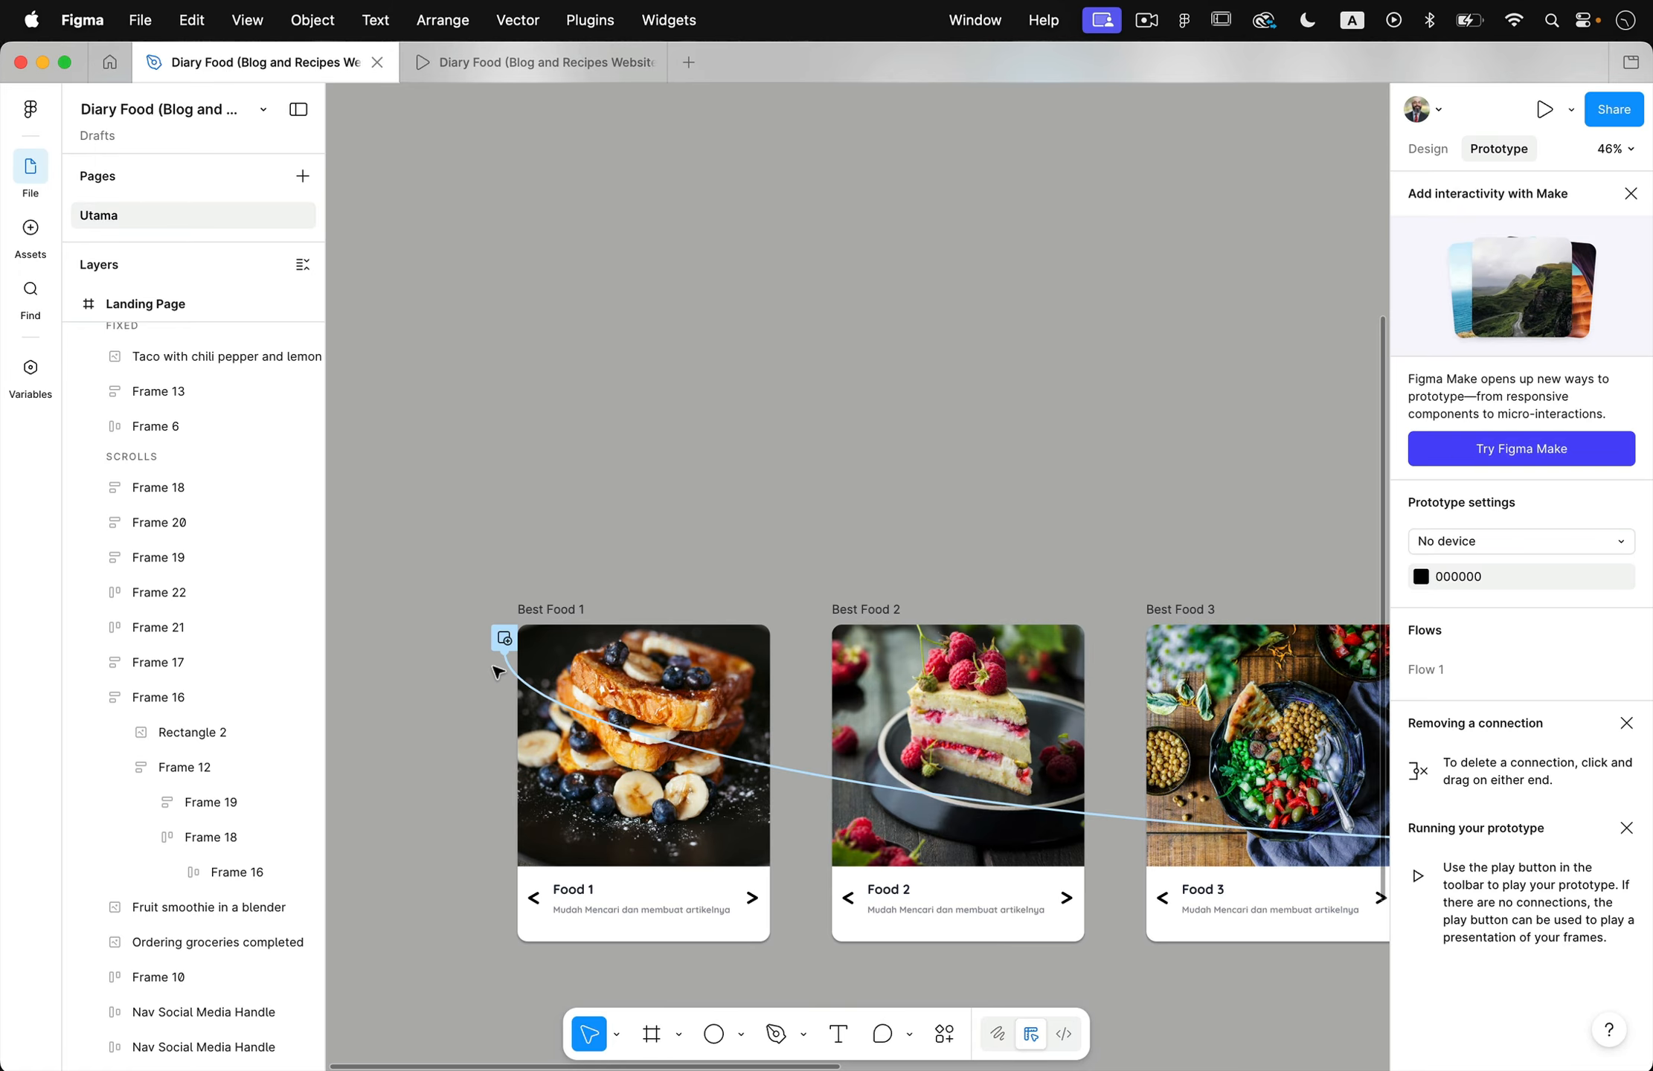
- Link the > arrow in Best Food 1 to Best Food 2 with an on-click Swap overlay action
scroll(675, 576, "down", 5)
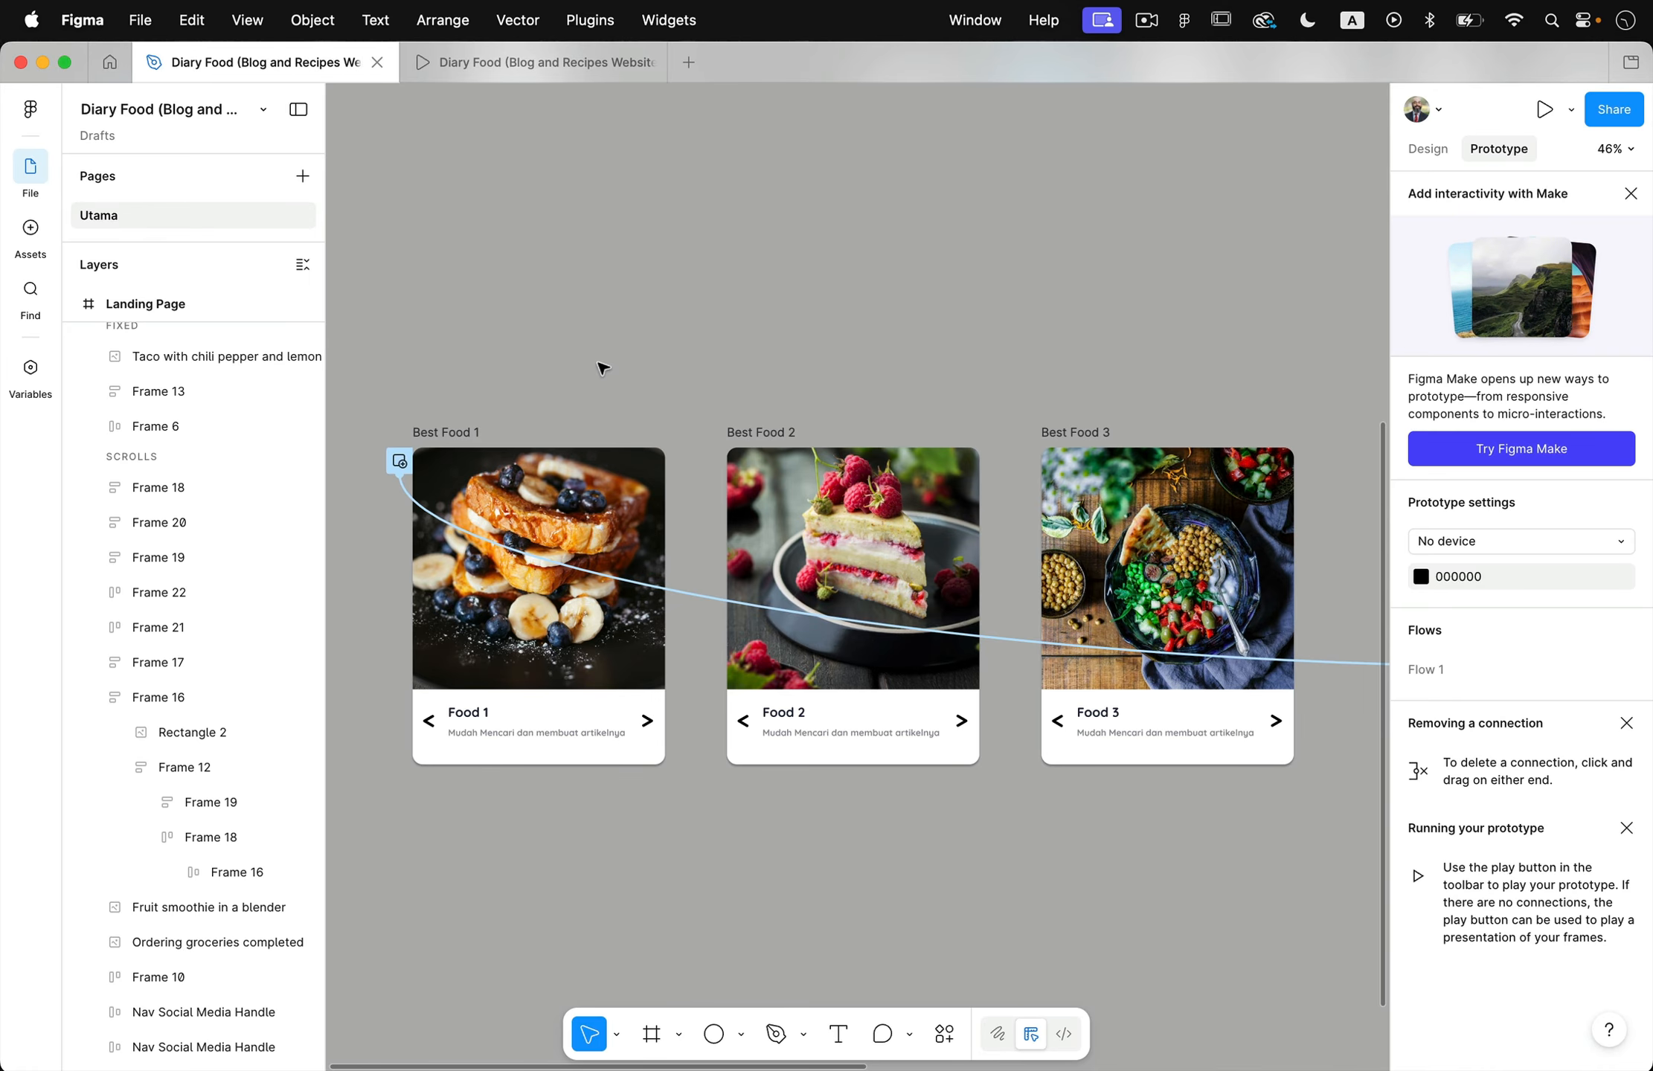
double_click(649, 730)
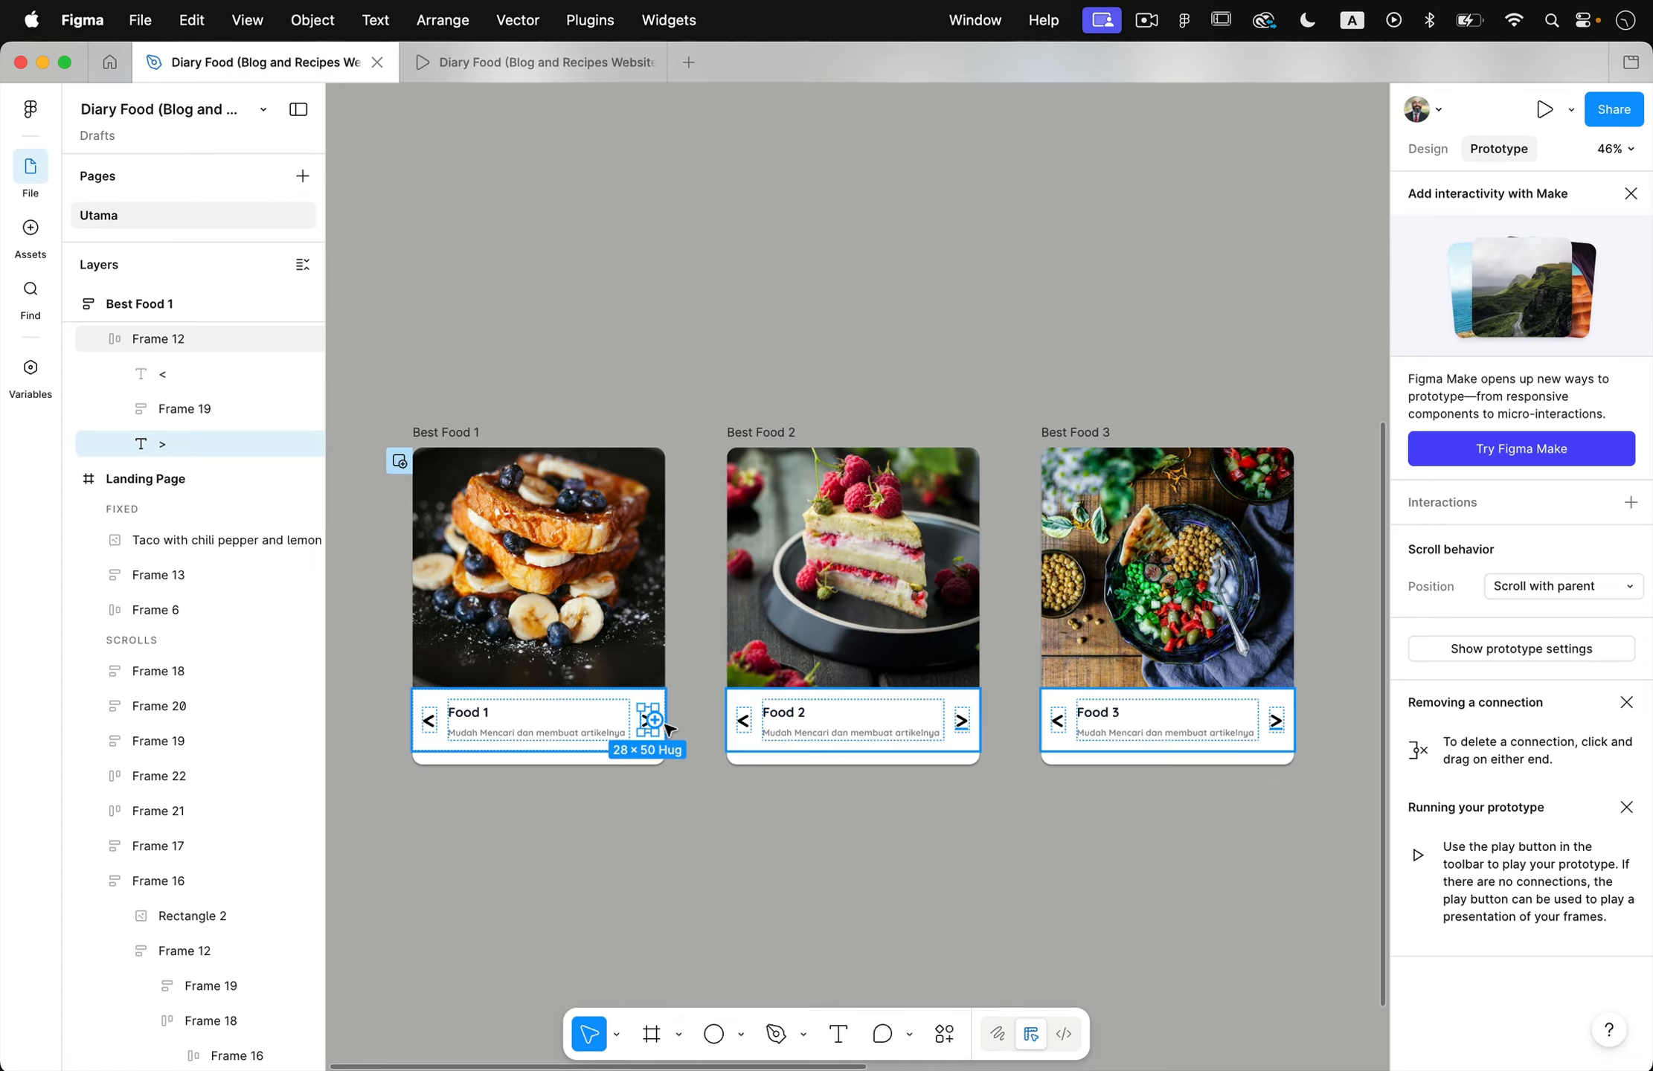
left_click_drag(655, 720, 823, 619)
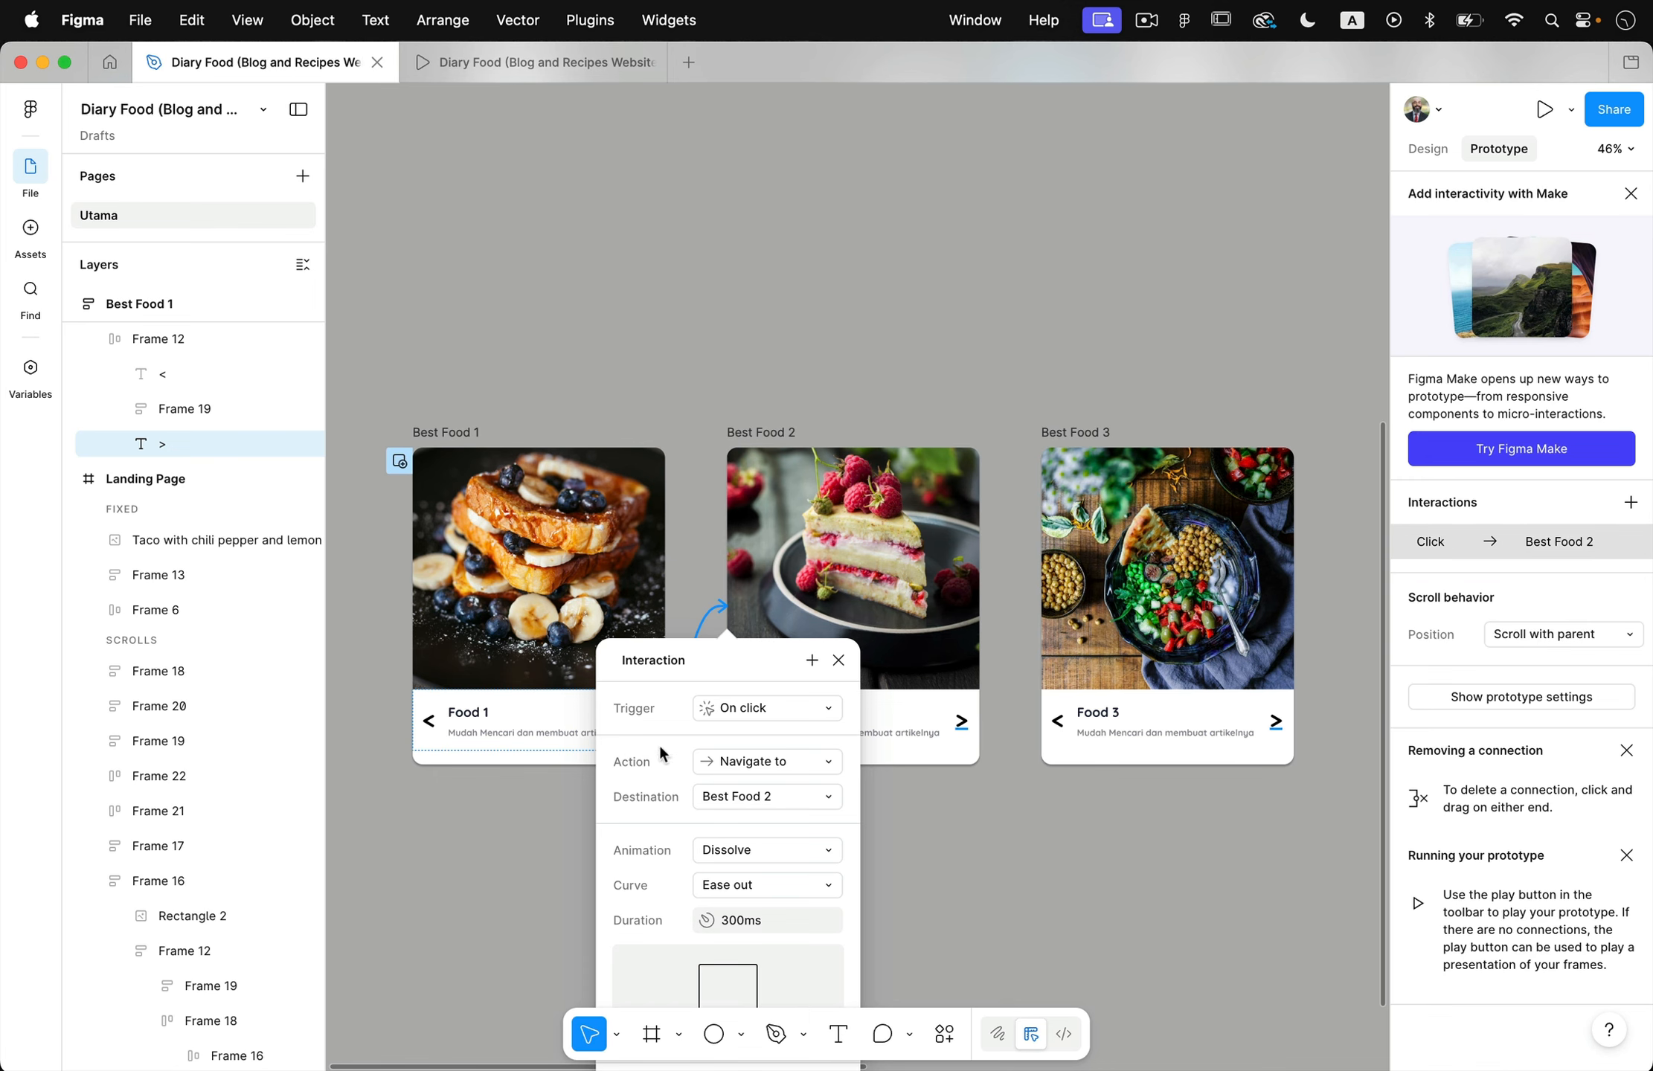
left_click(759, 761)
mouse_move(795, 1016)
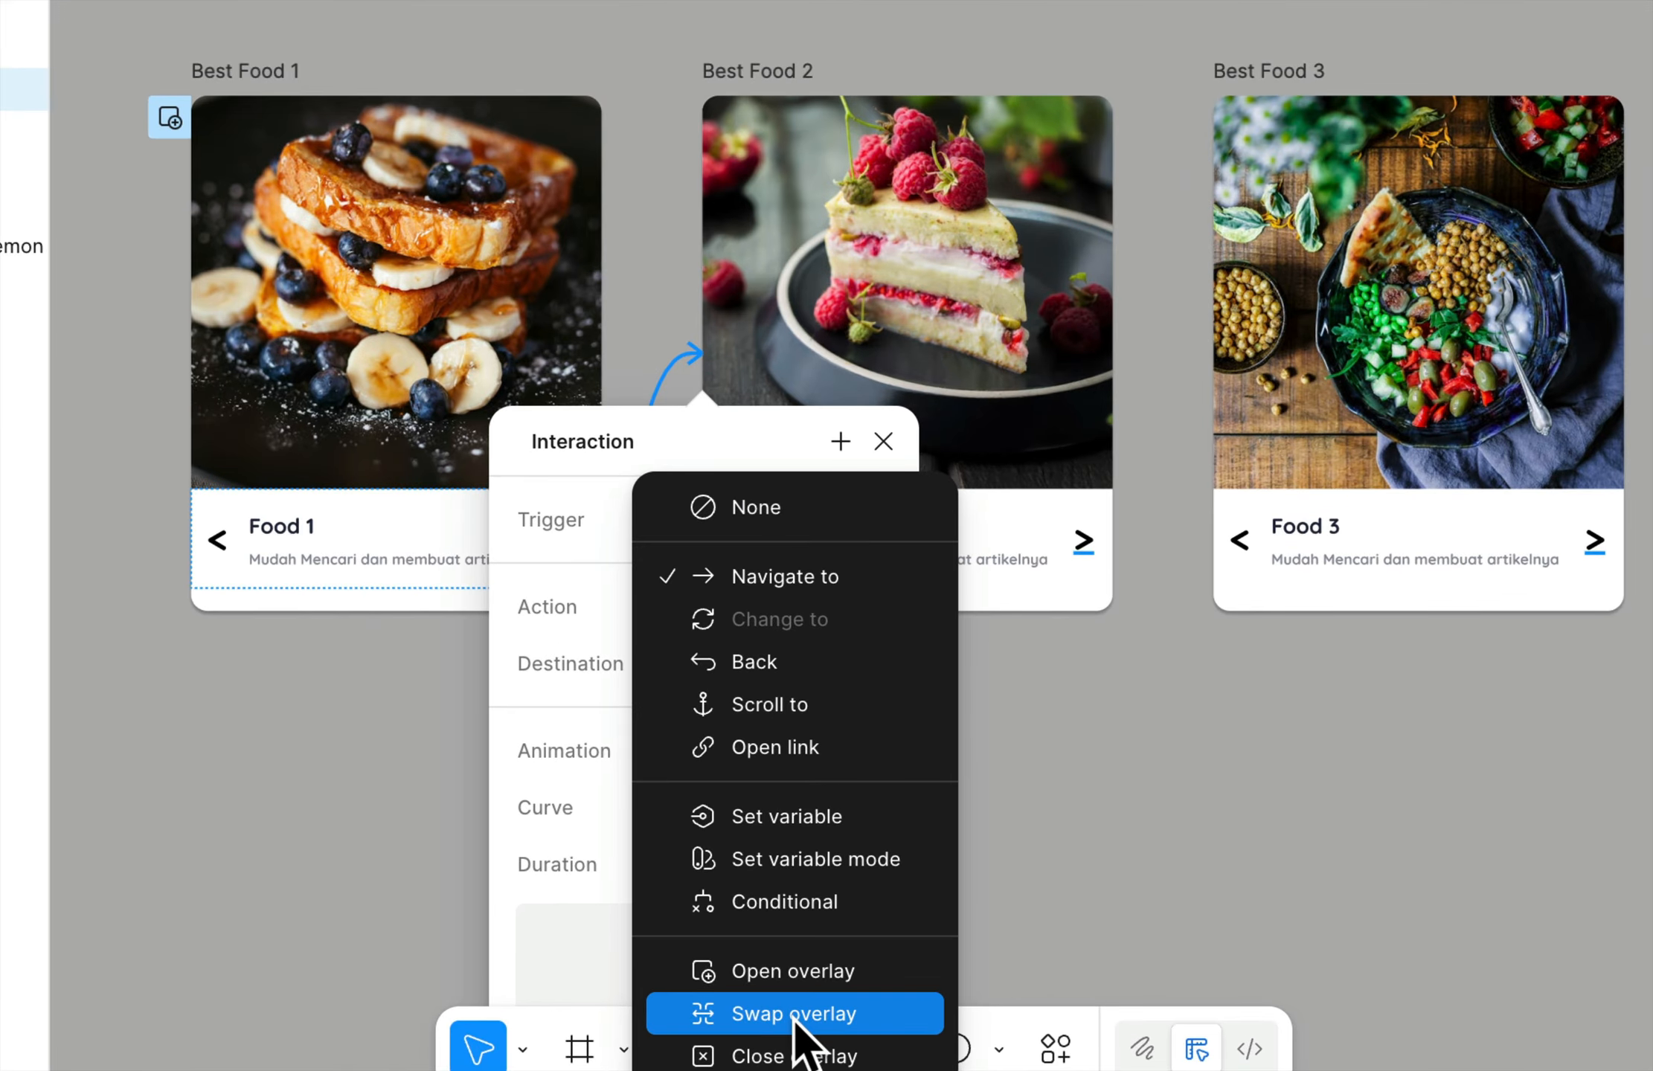
left_click(794, 1016)
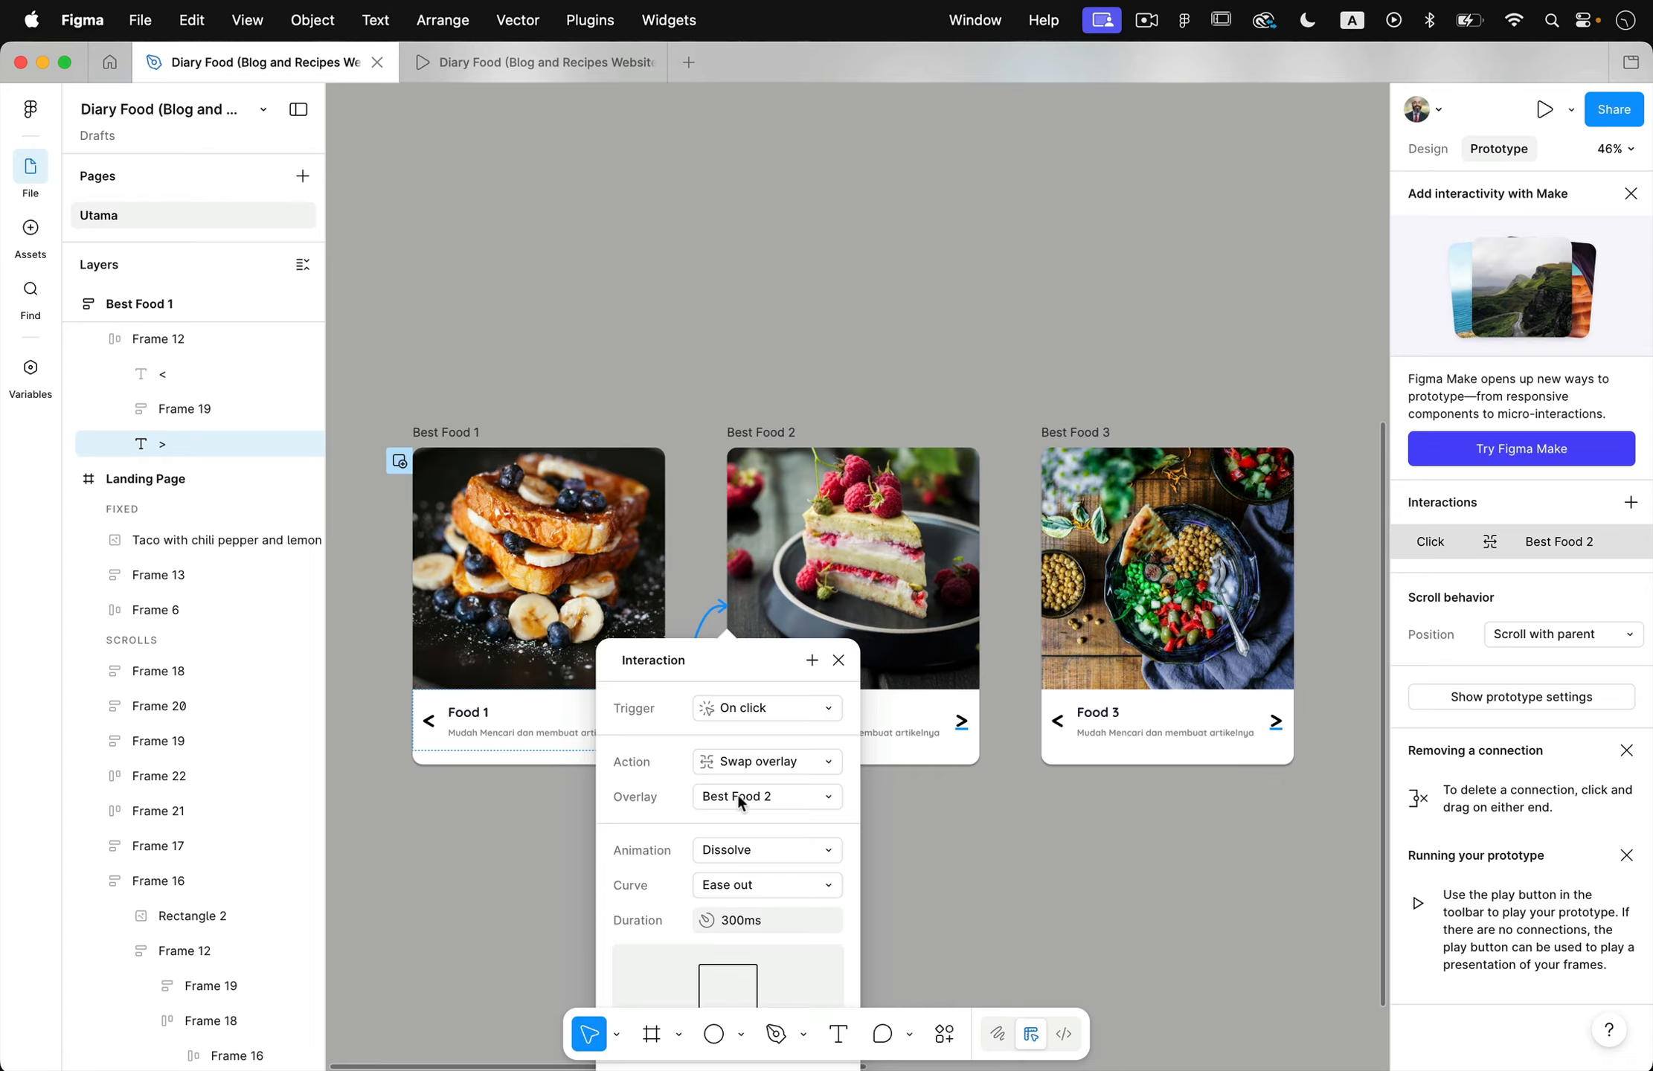
left_click(960, 851)
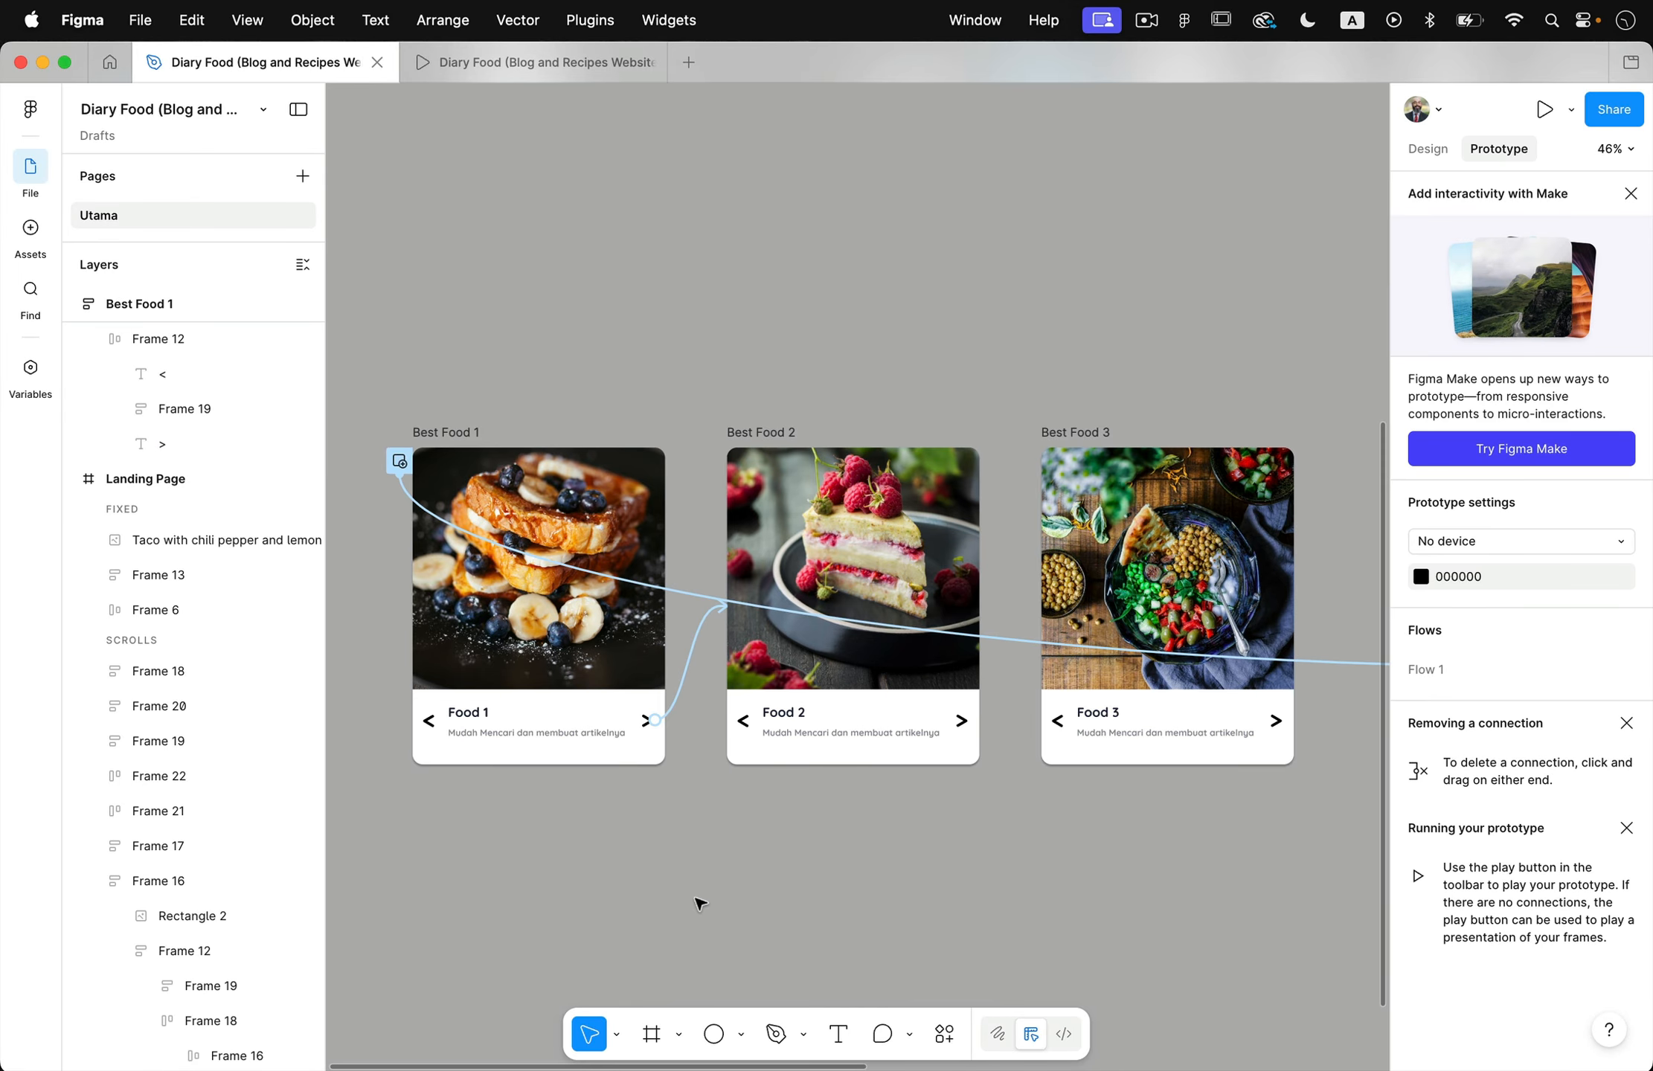
- Link the < arrow in Best Food 1 to Best Food 3 with an on-click Swap overlay action
left_click(430, 722)
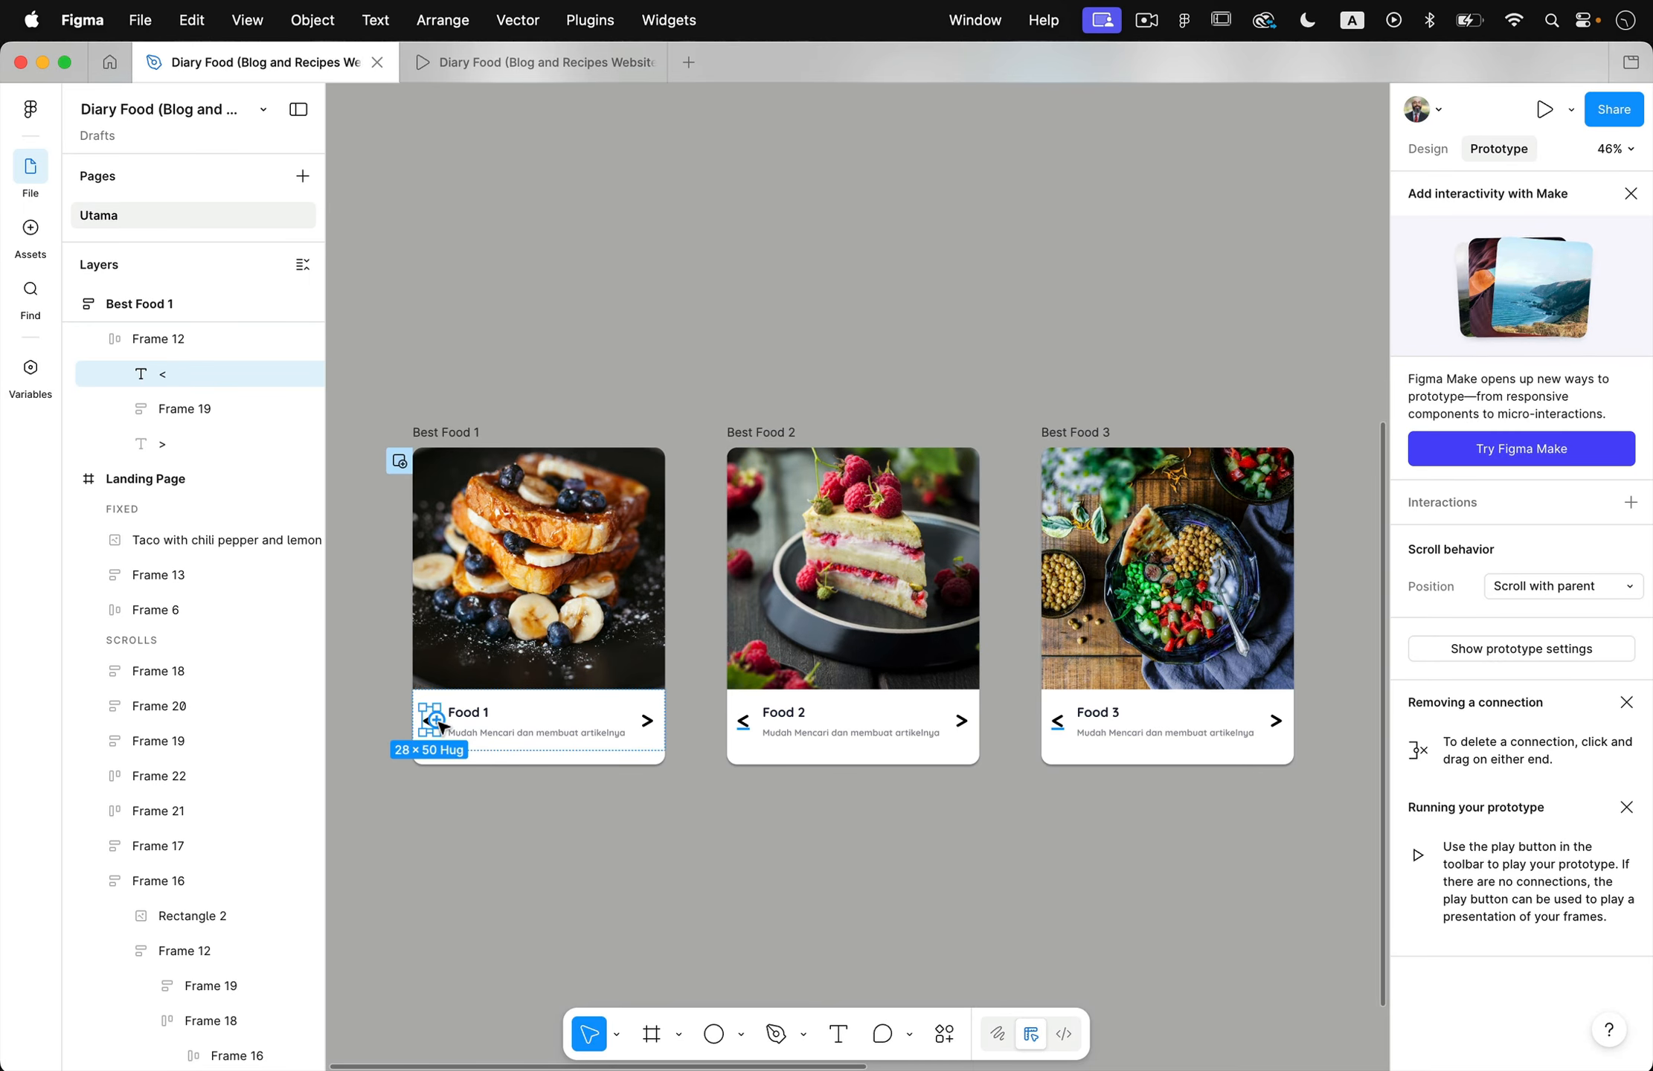
left_click_drag(437, 722, 1127, 703)
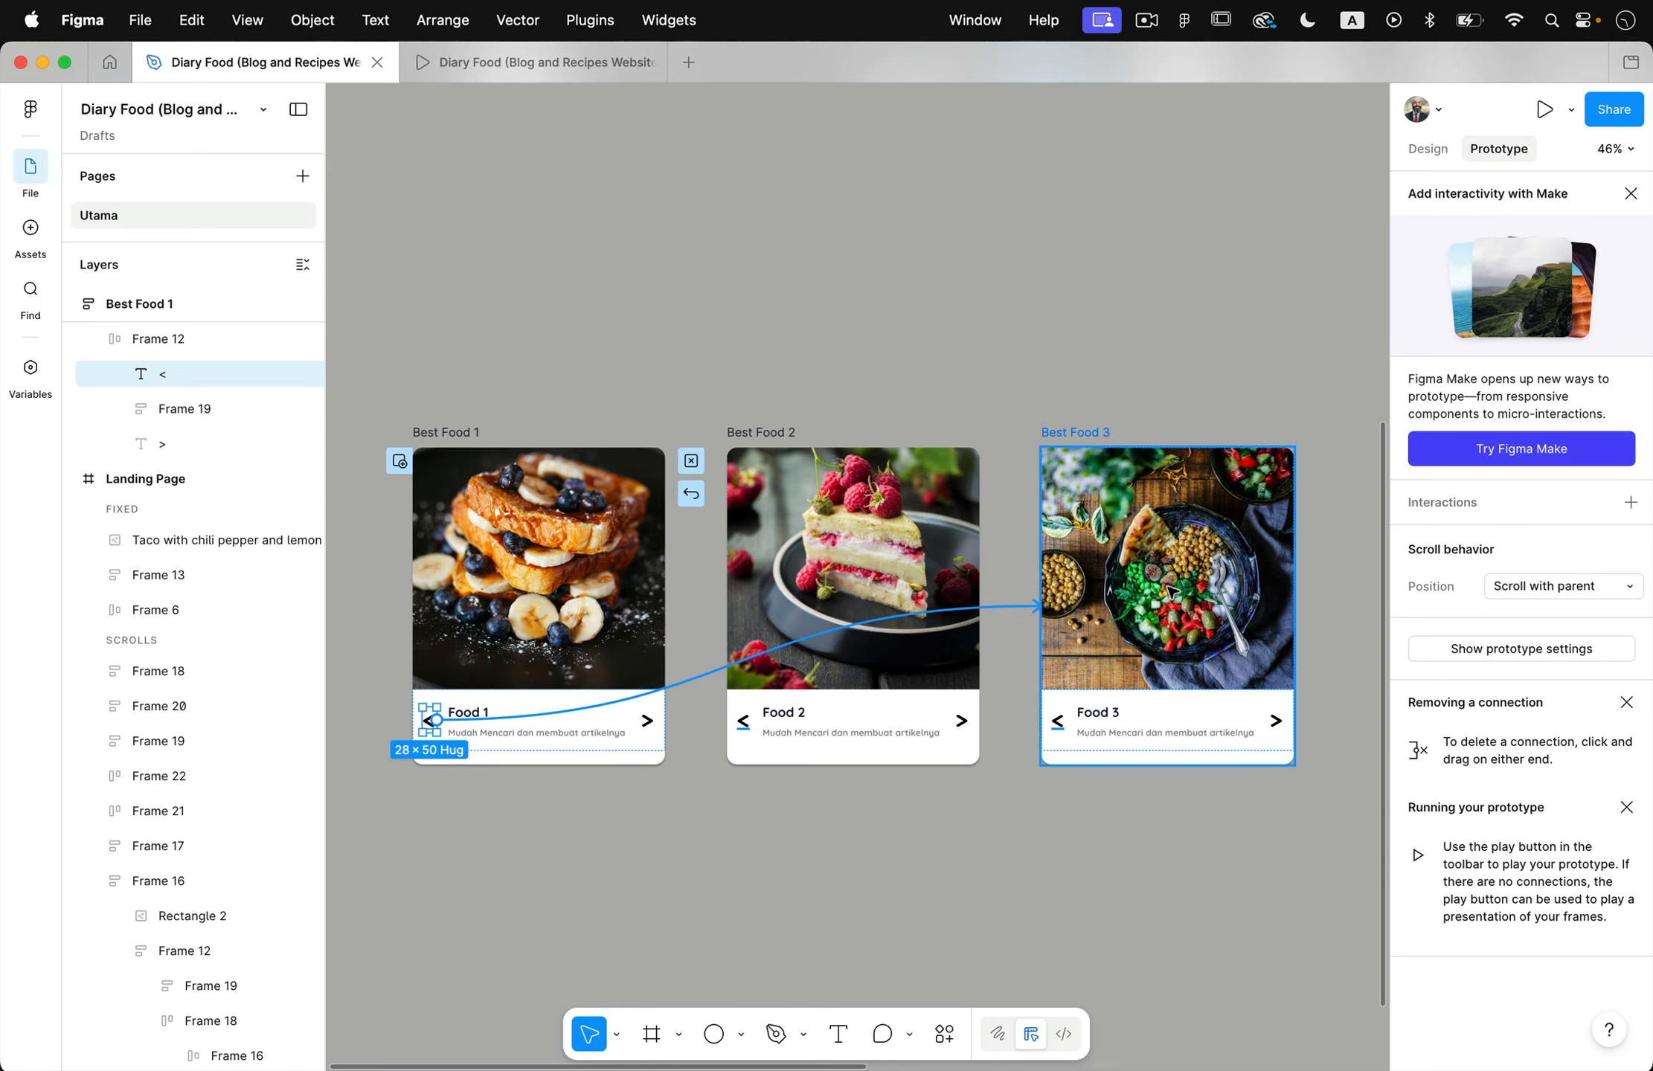
left_click_drag(1172, 591, 1172, 591)
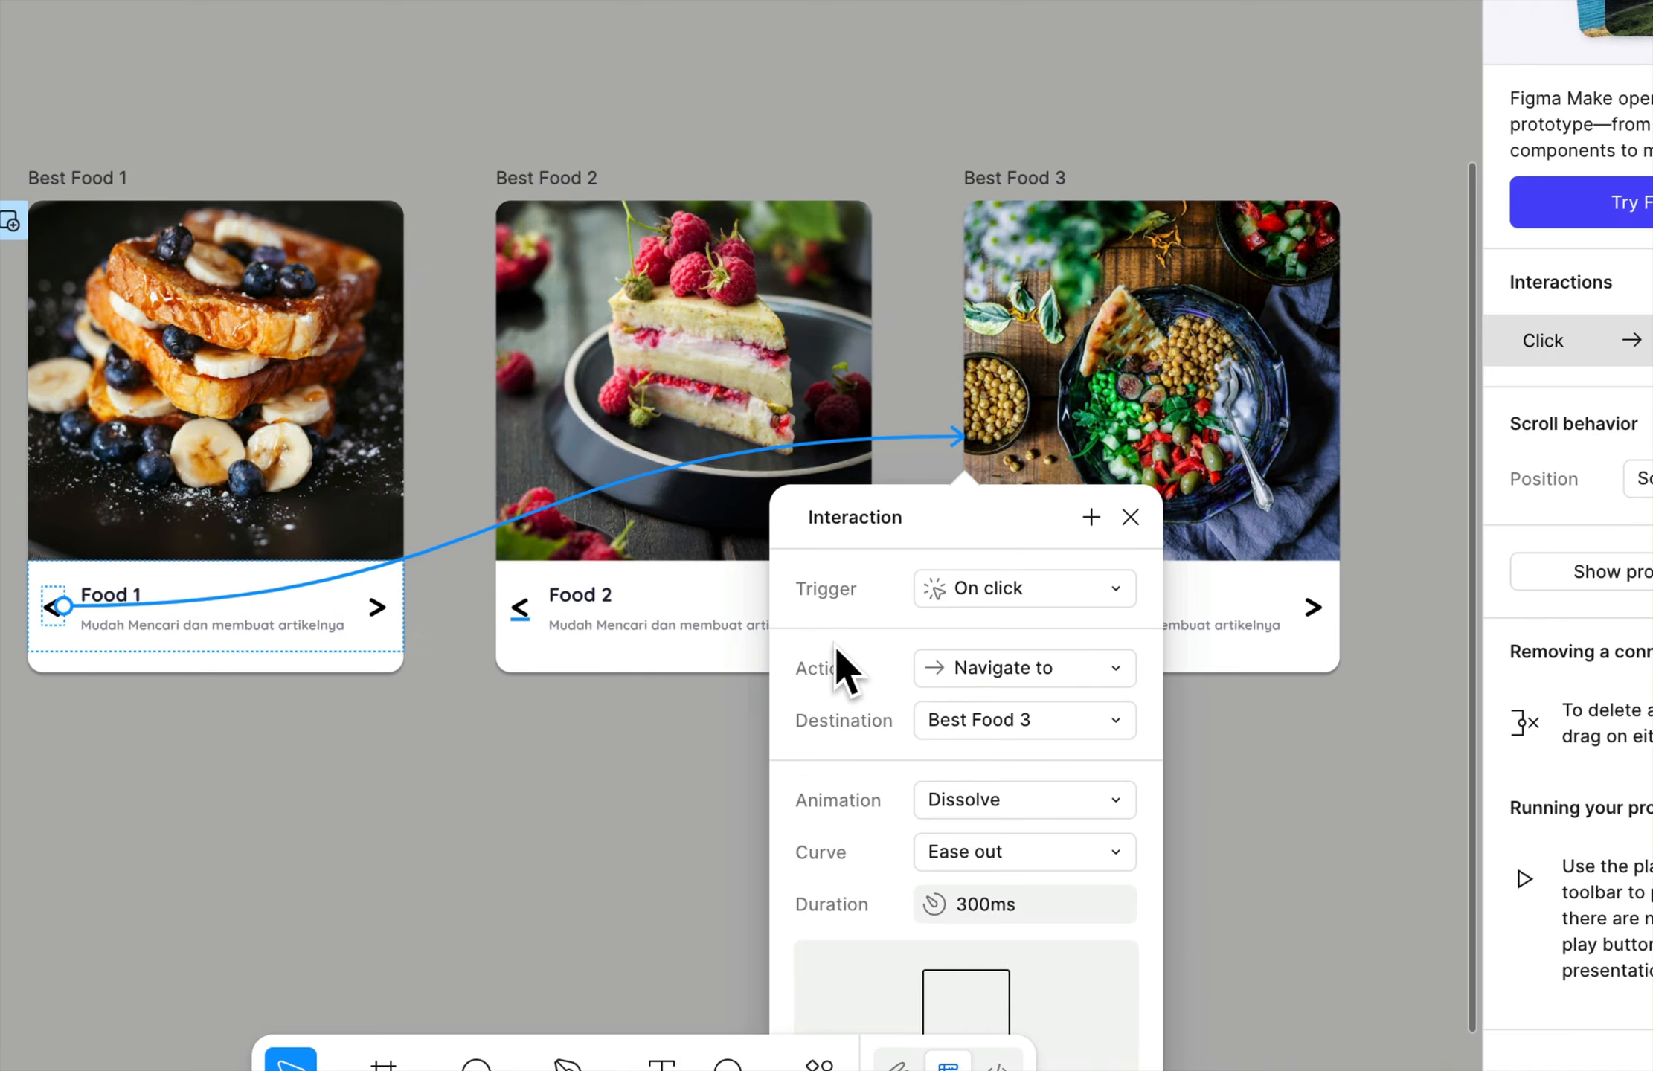
left_click(1042, 761)
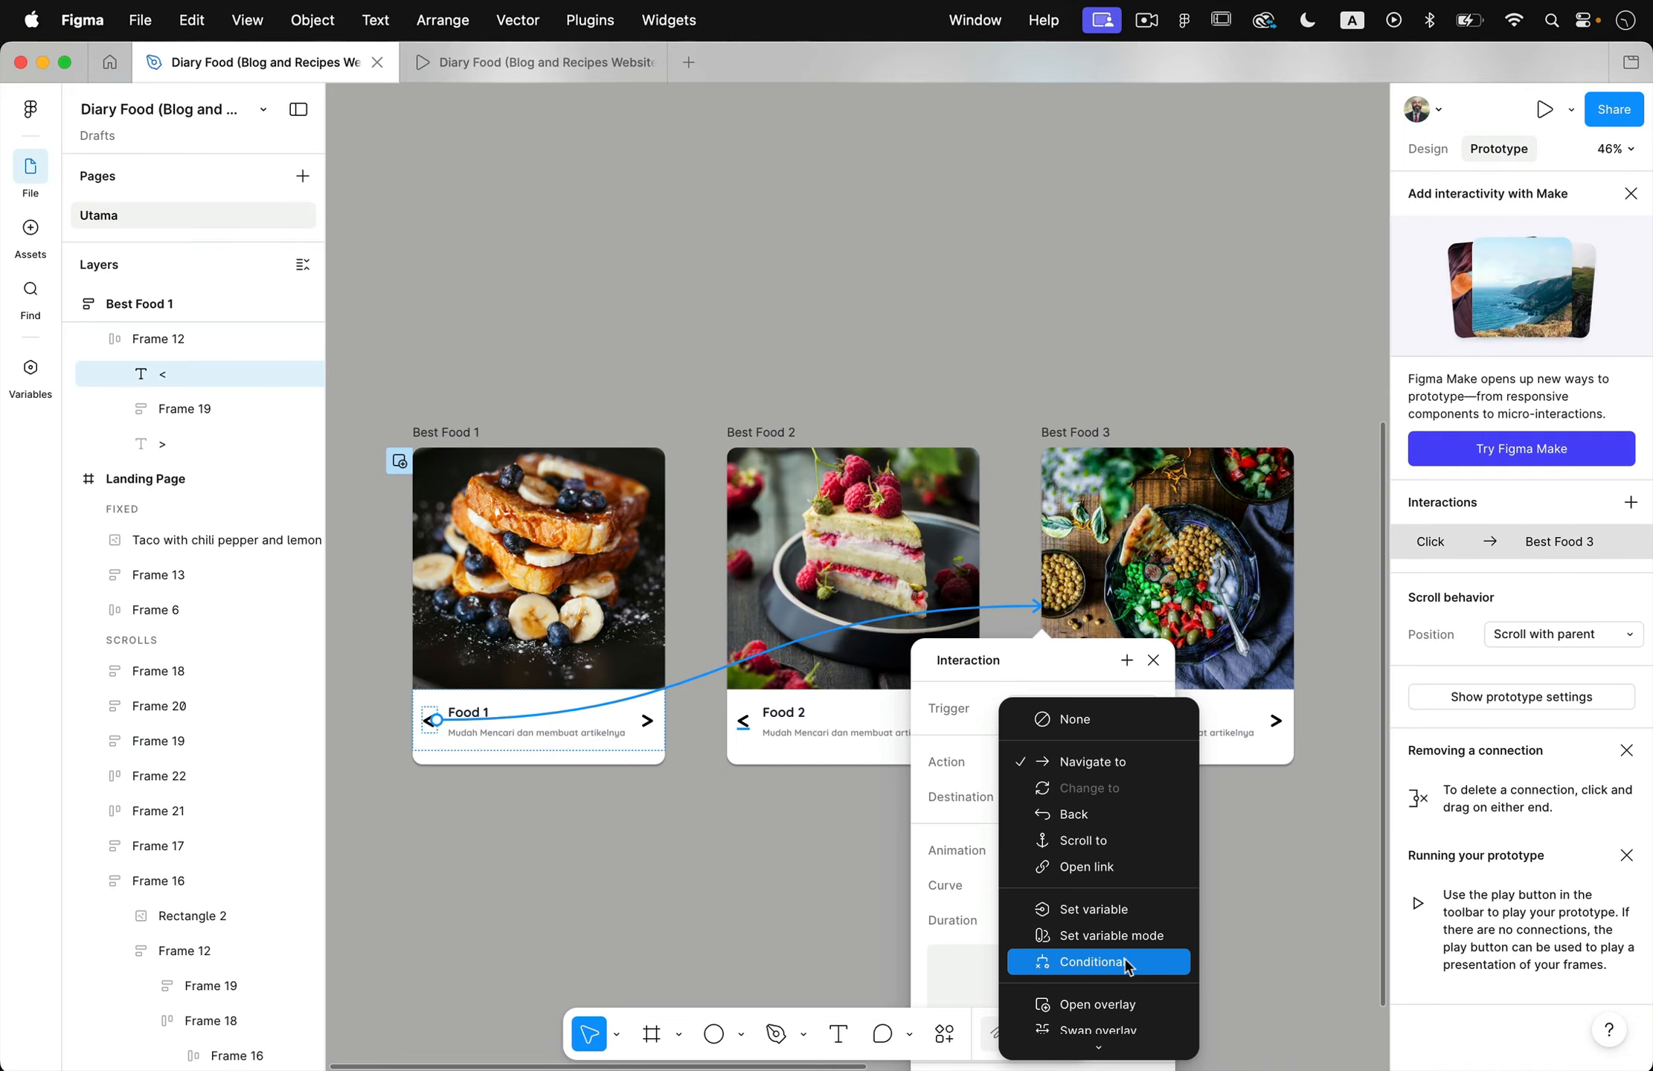
scroll(1082, 945, "down", 5)
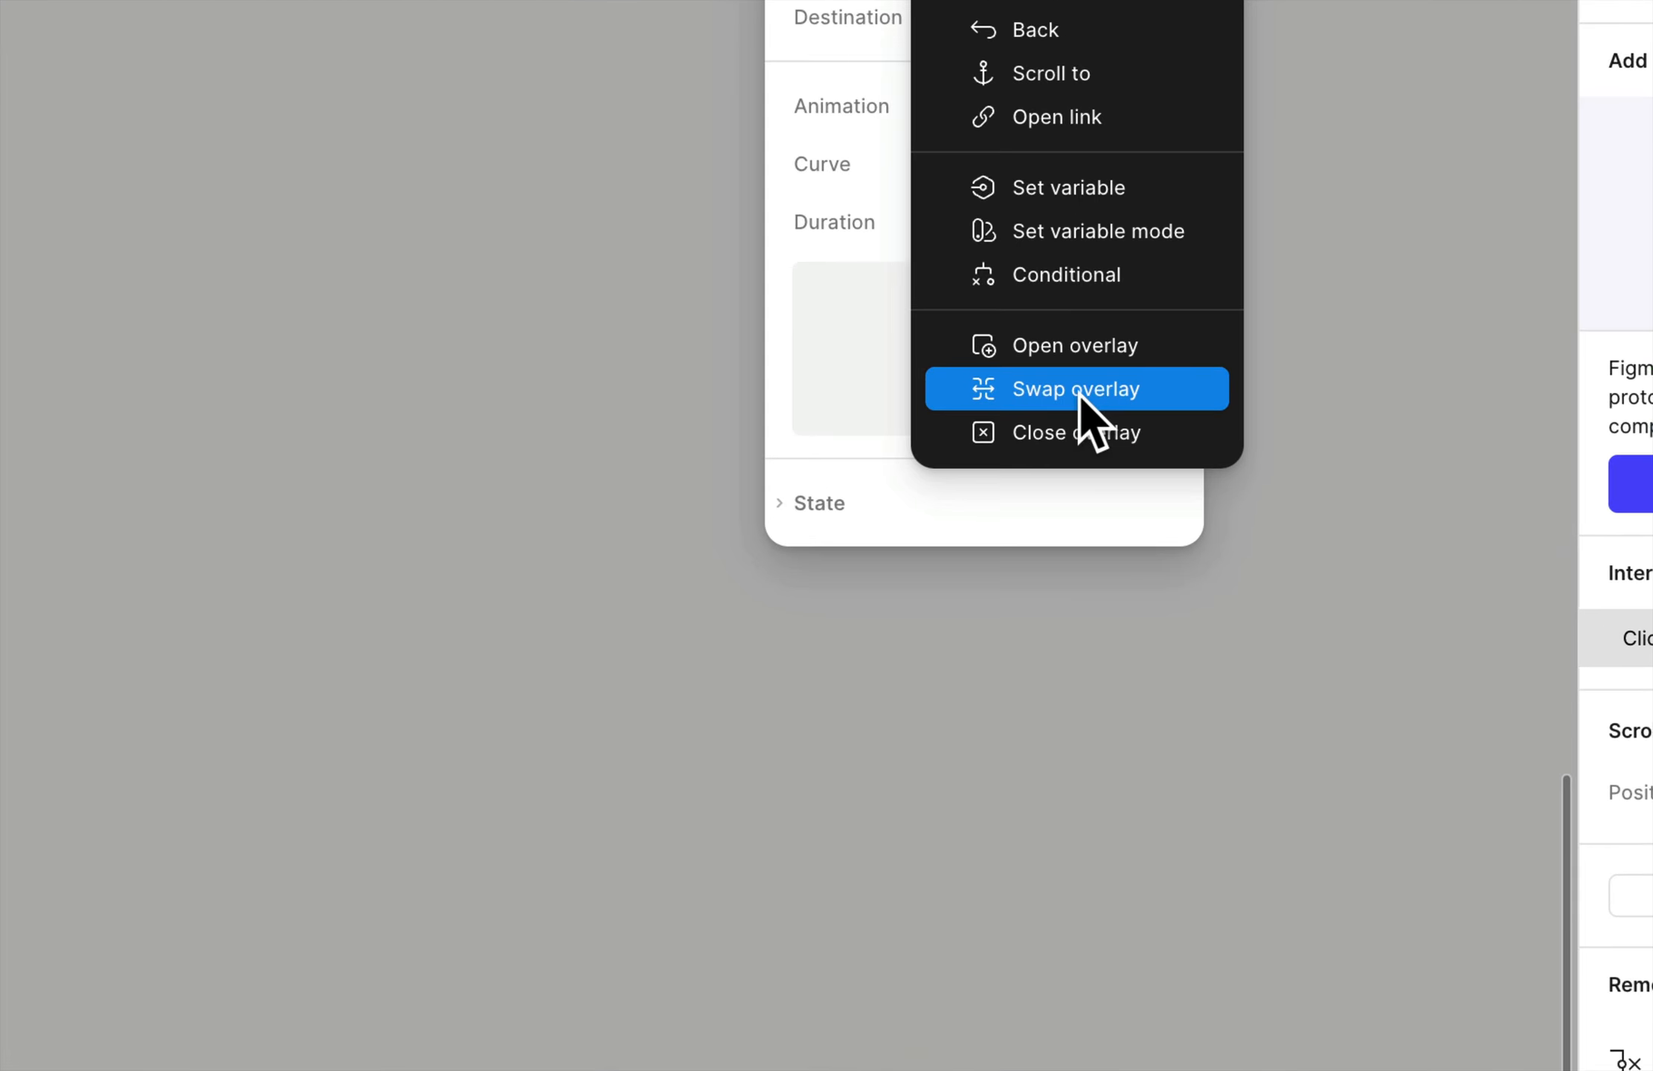
left_click(1104, 394)
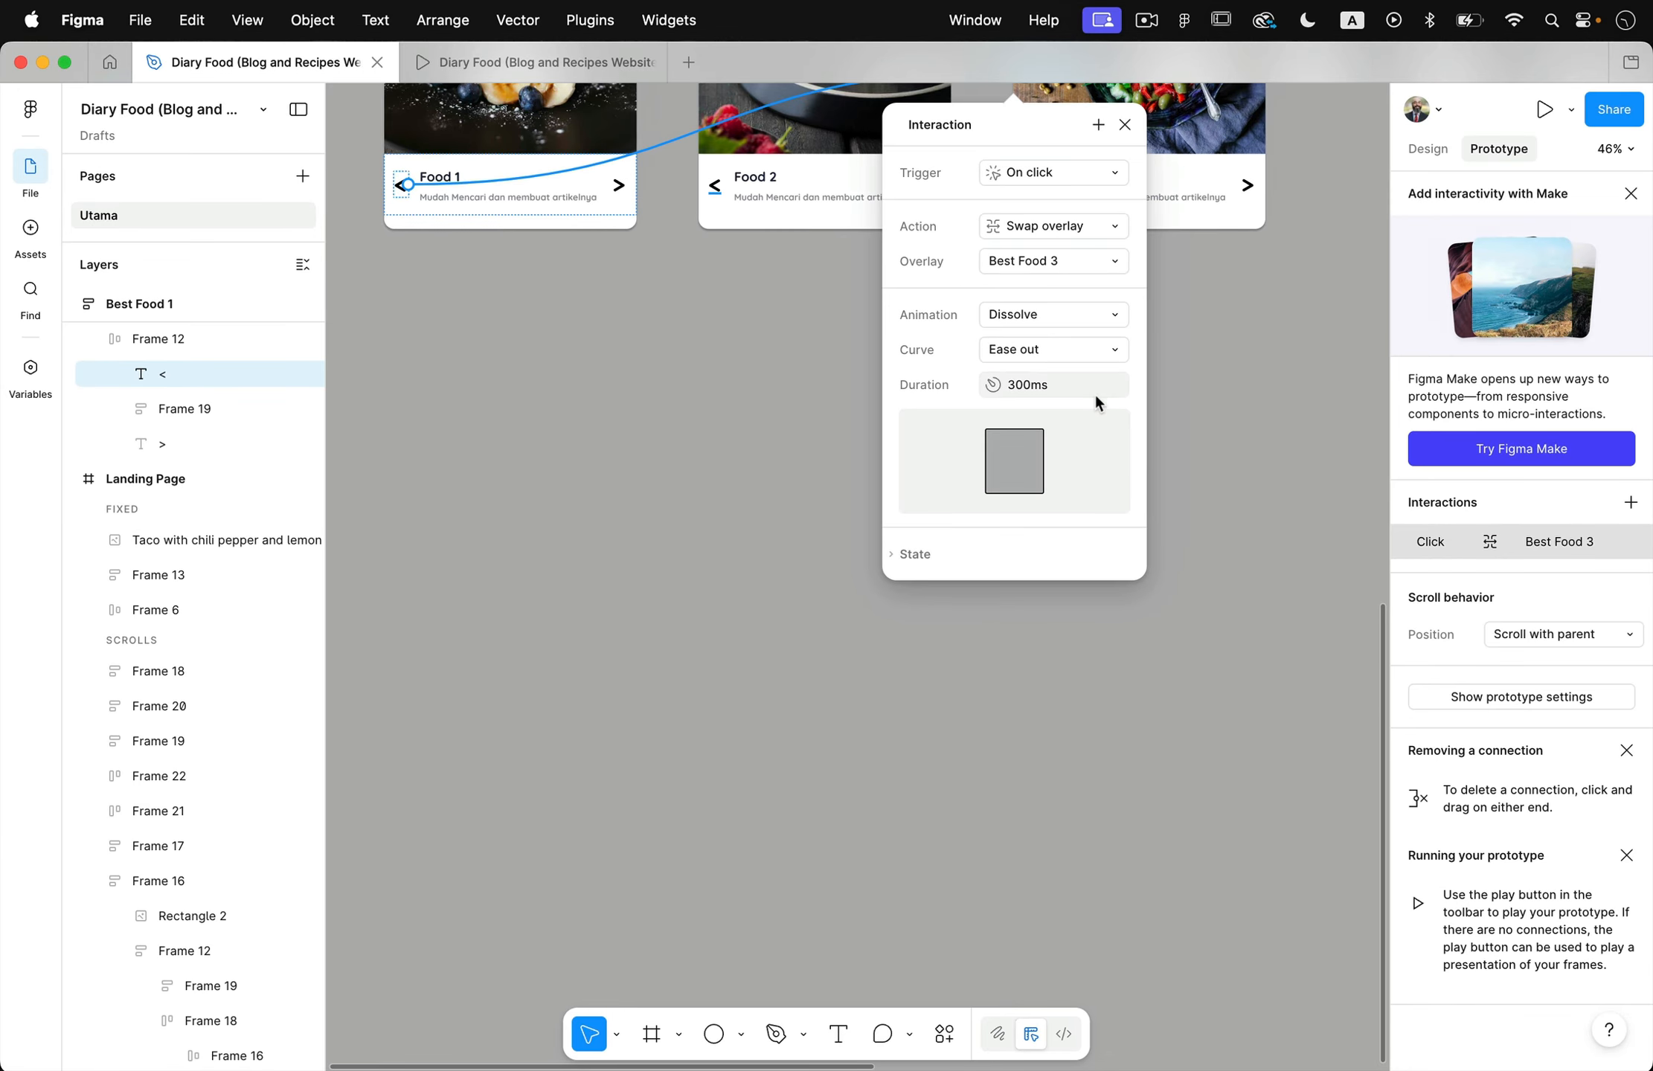
left_click(1188, 388)
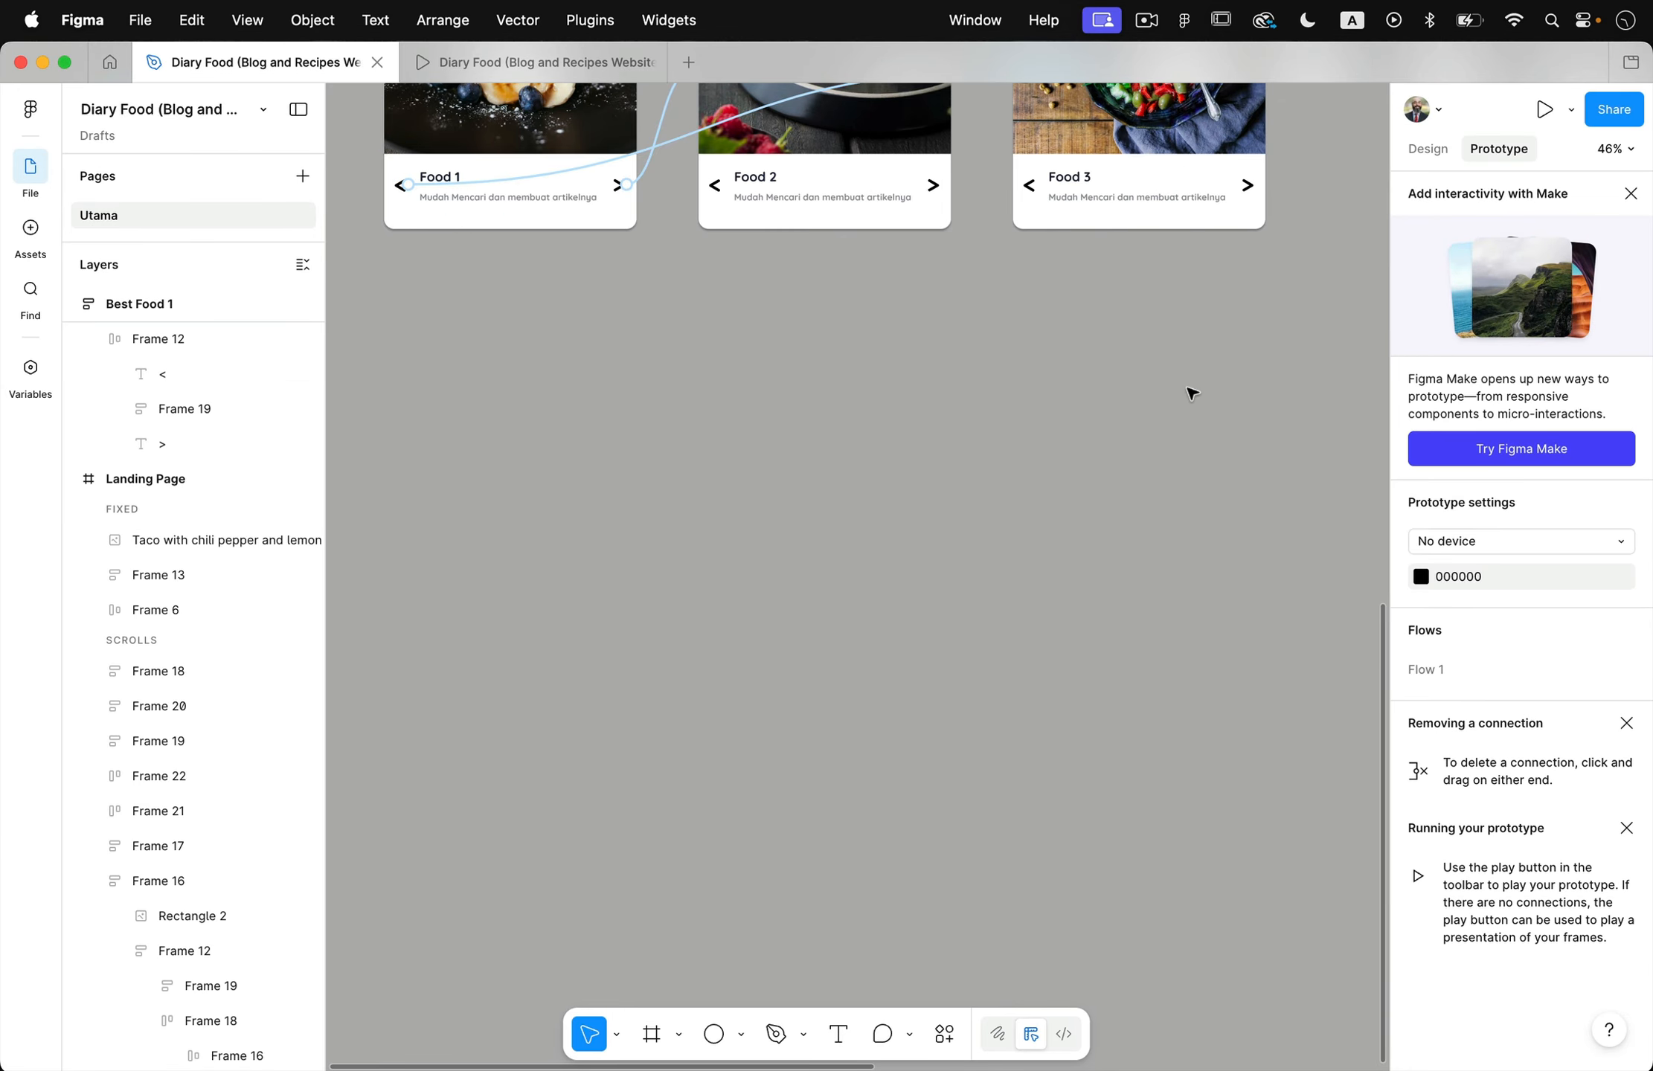
- Link the < arrow in Best Food 2 to Best Food 1 and change its action to Swap overlay
scroll(1033, 416, "up", 5)
scroll(1034, 421, "left", 3)
scroll(1033, 421, "up", 2)
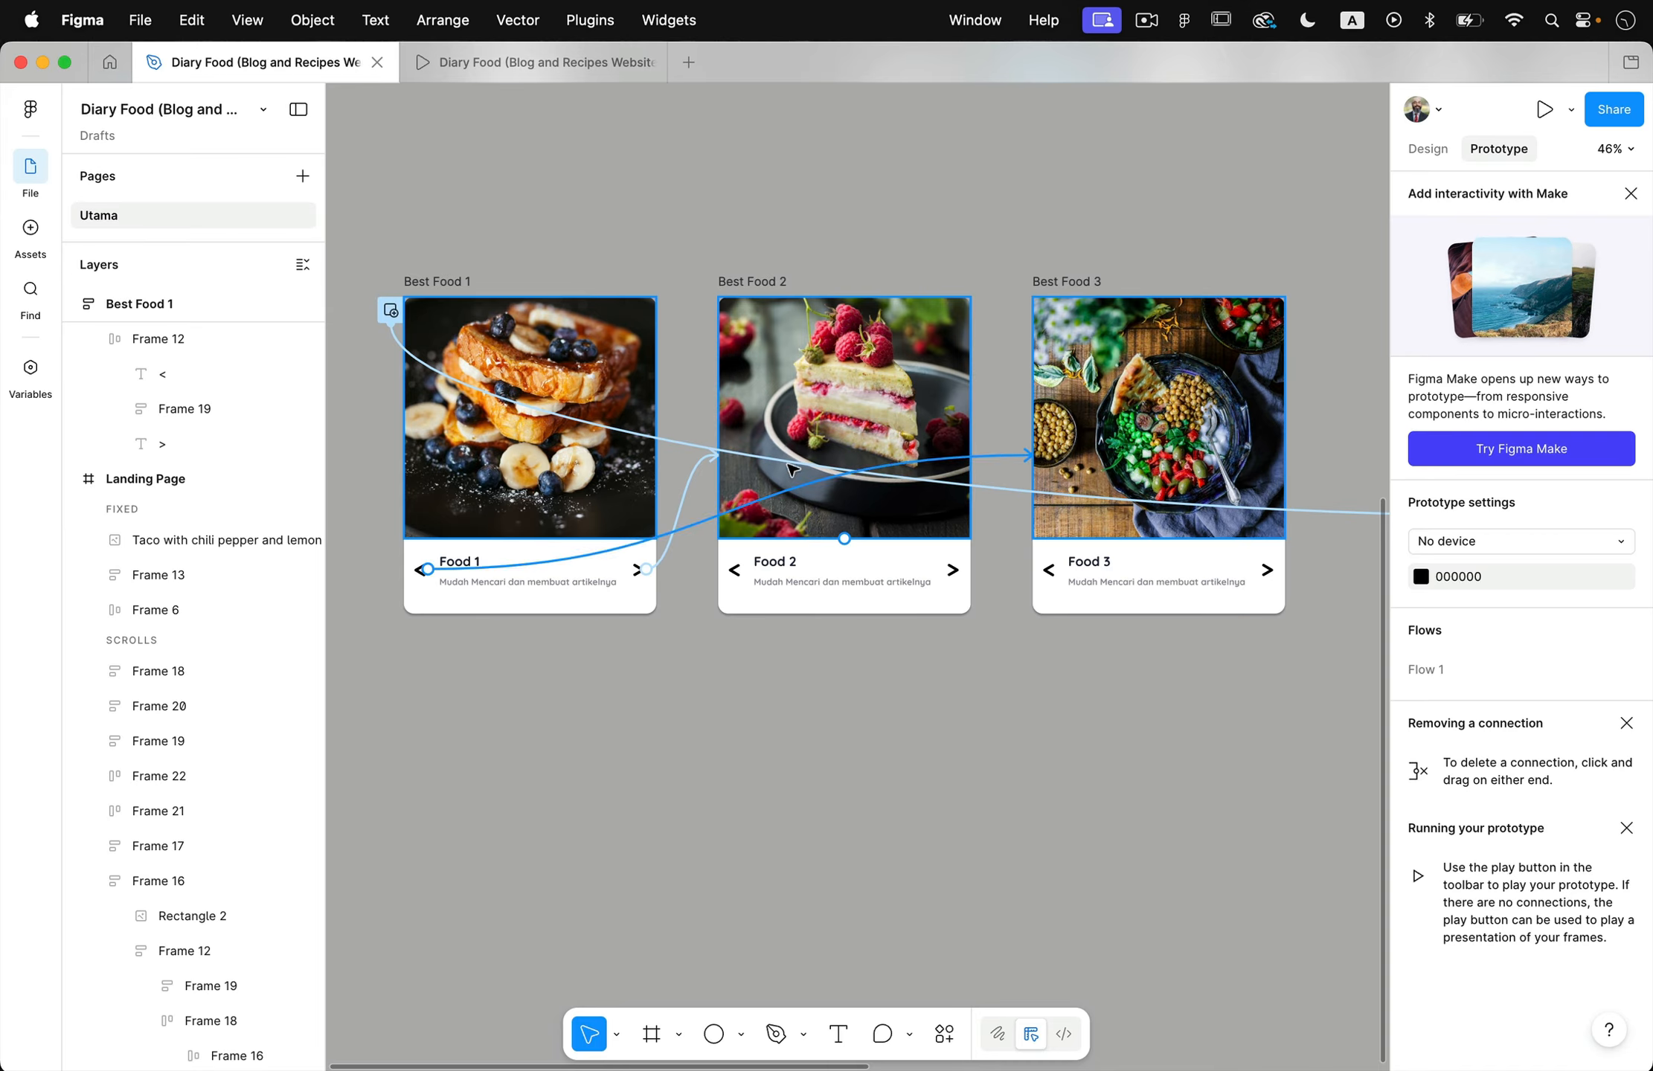
left_click(740, 575)
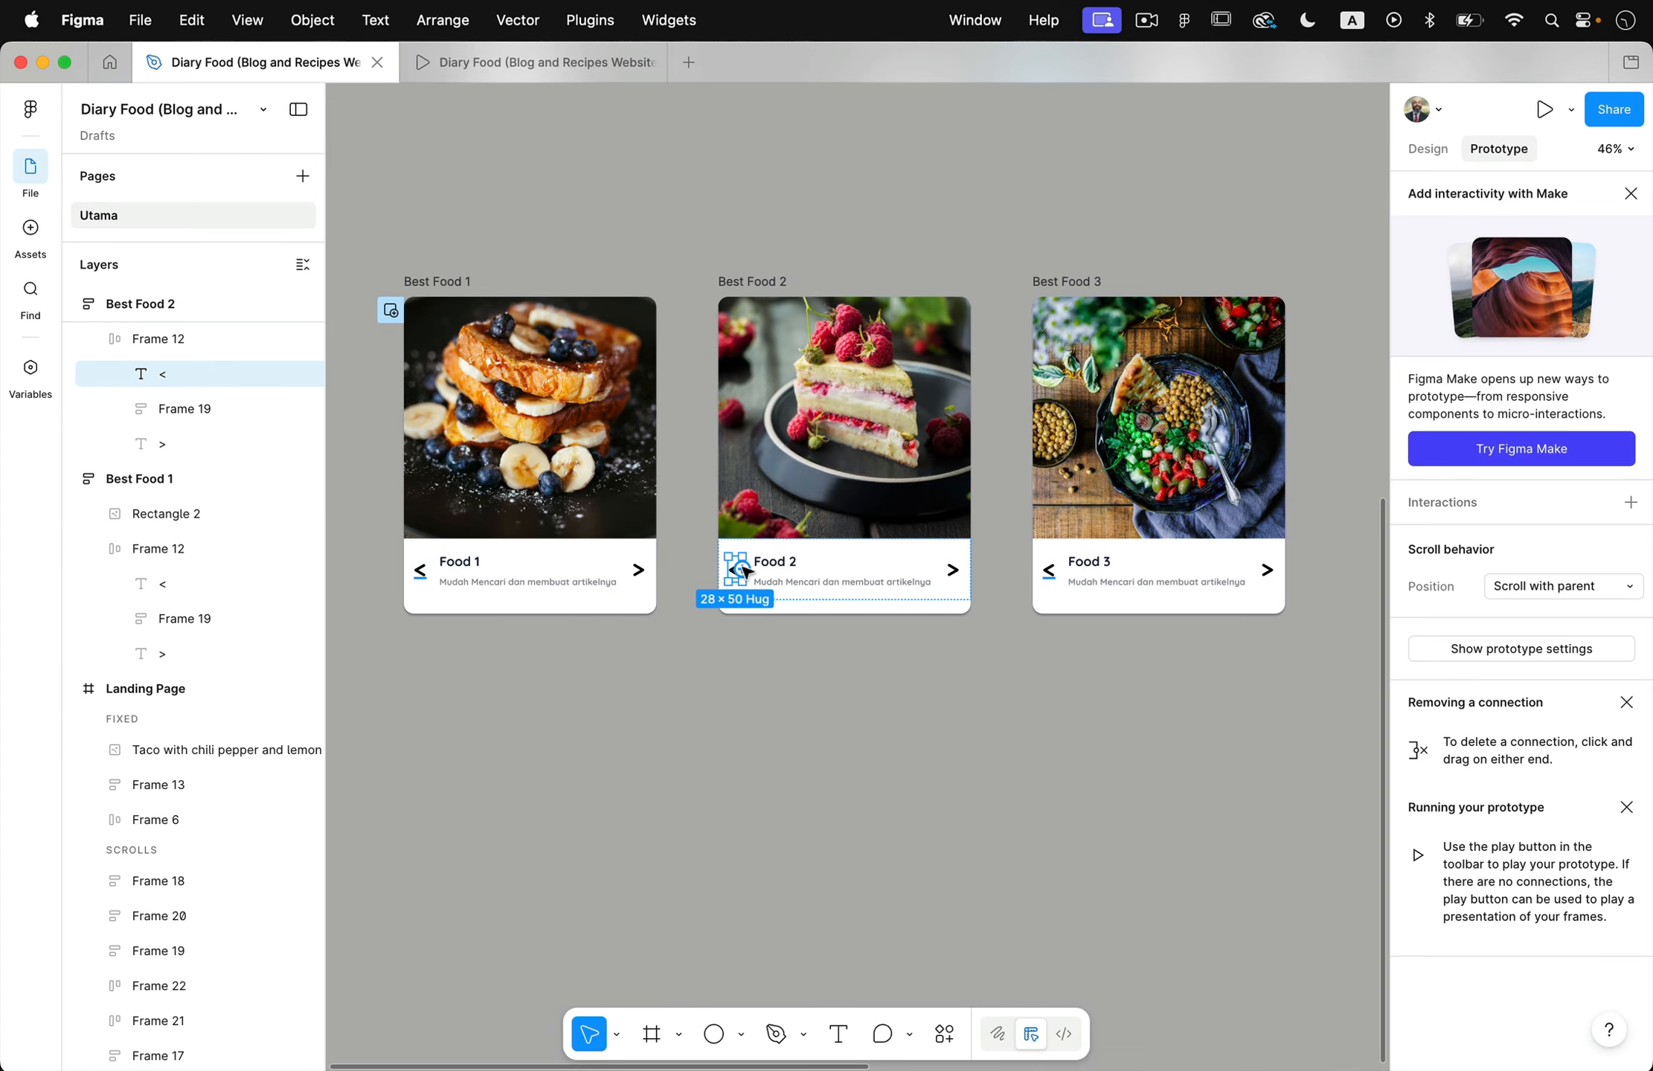
left_click_drag(744, 571, 643, 571)
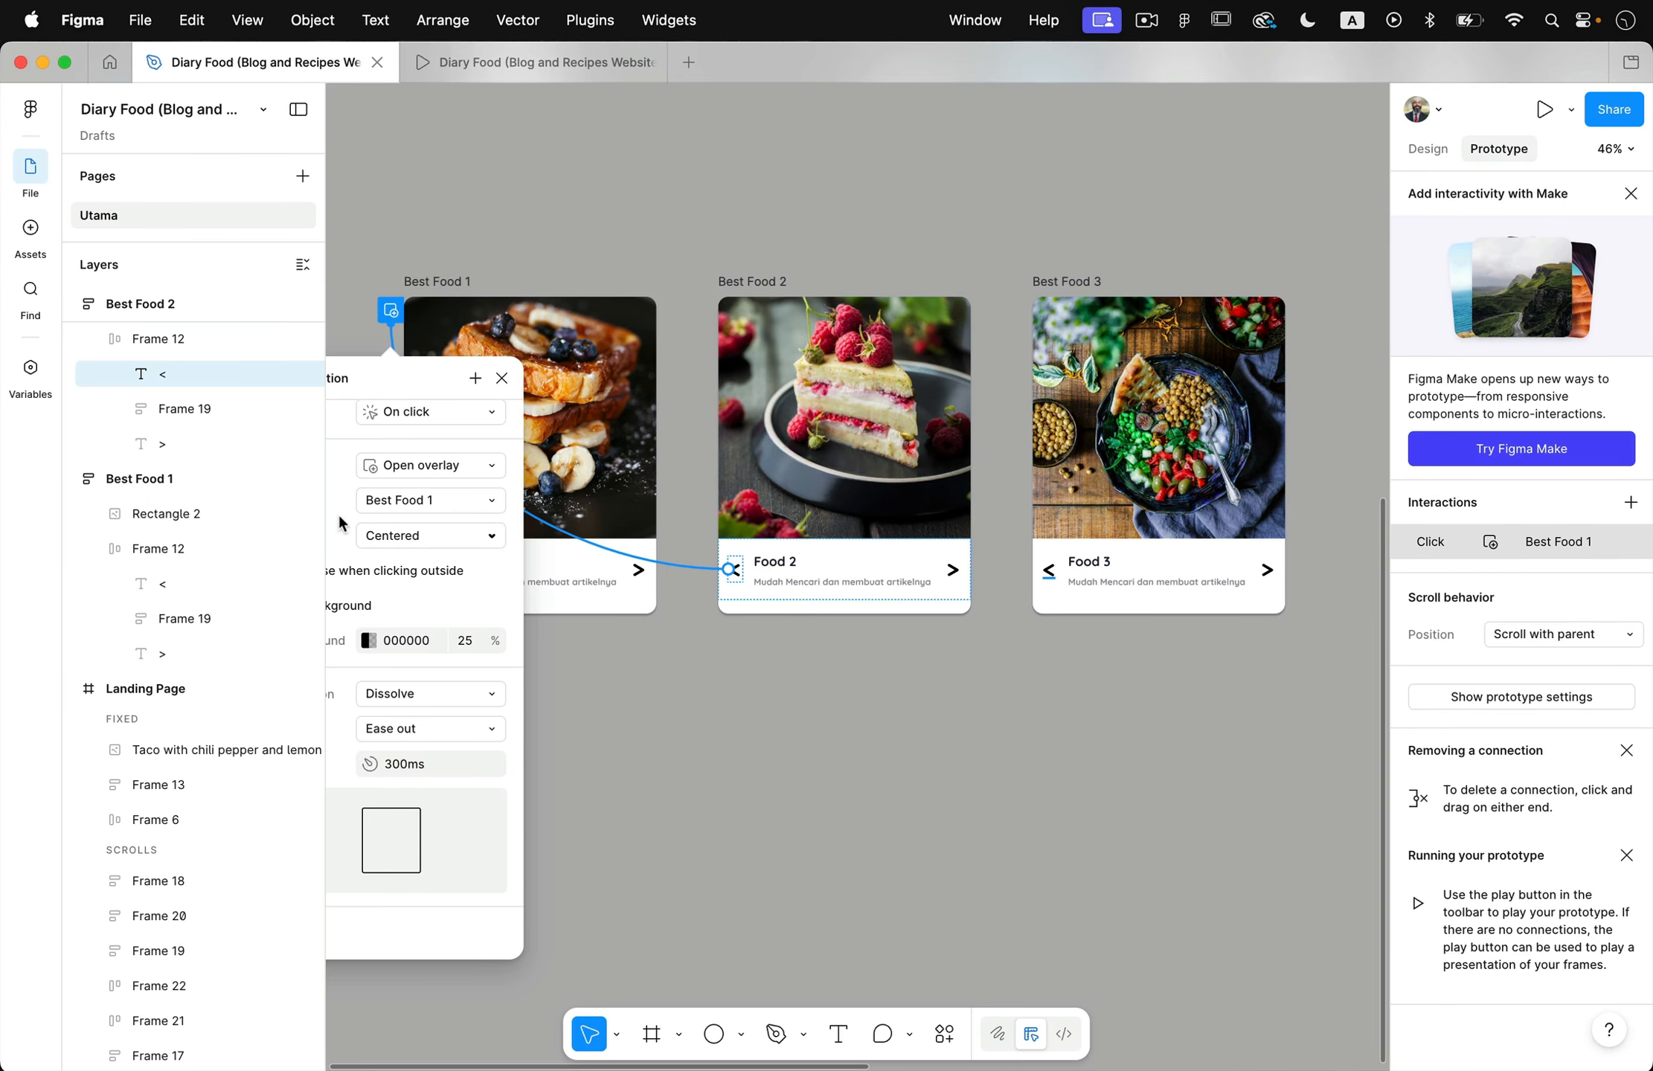
left_click(384, 465)
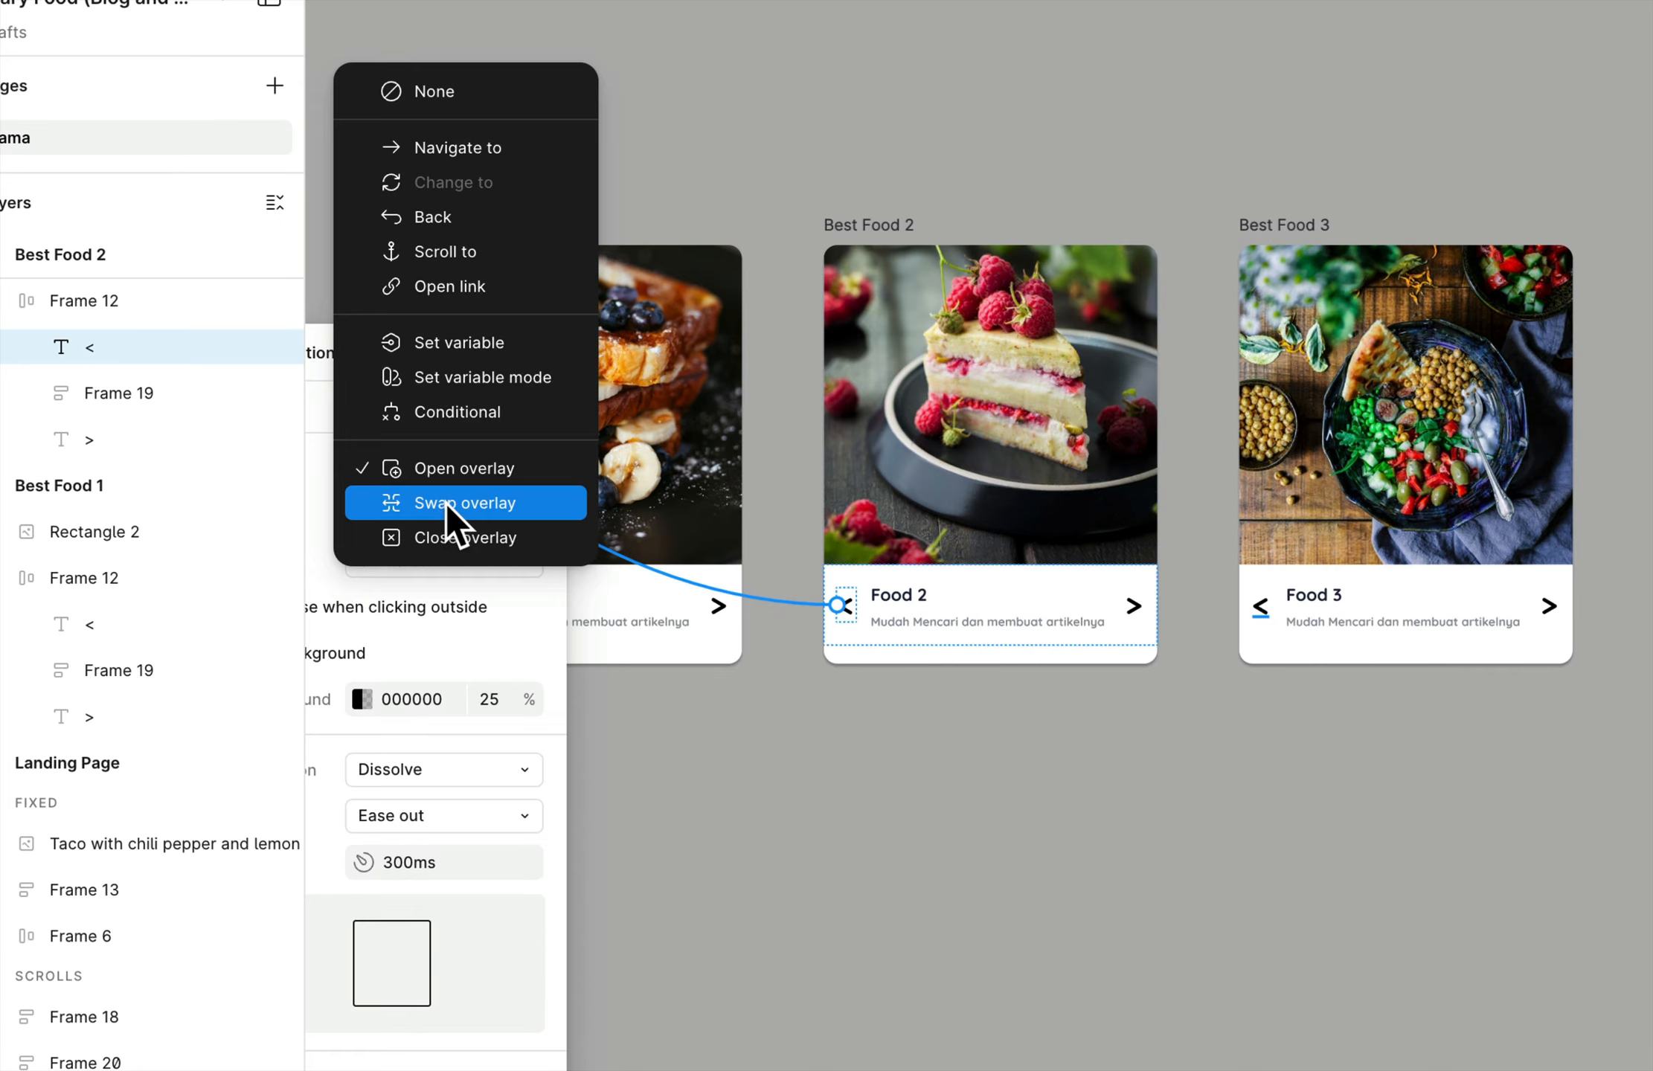
left_click(444, 503)
left_click(809, 835)
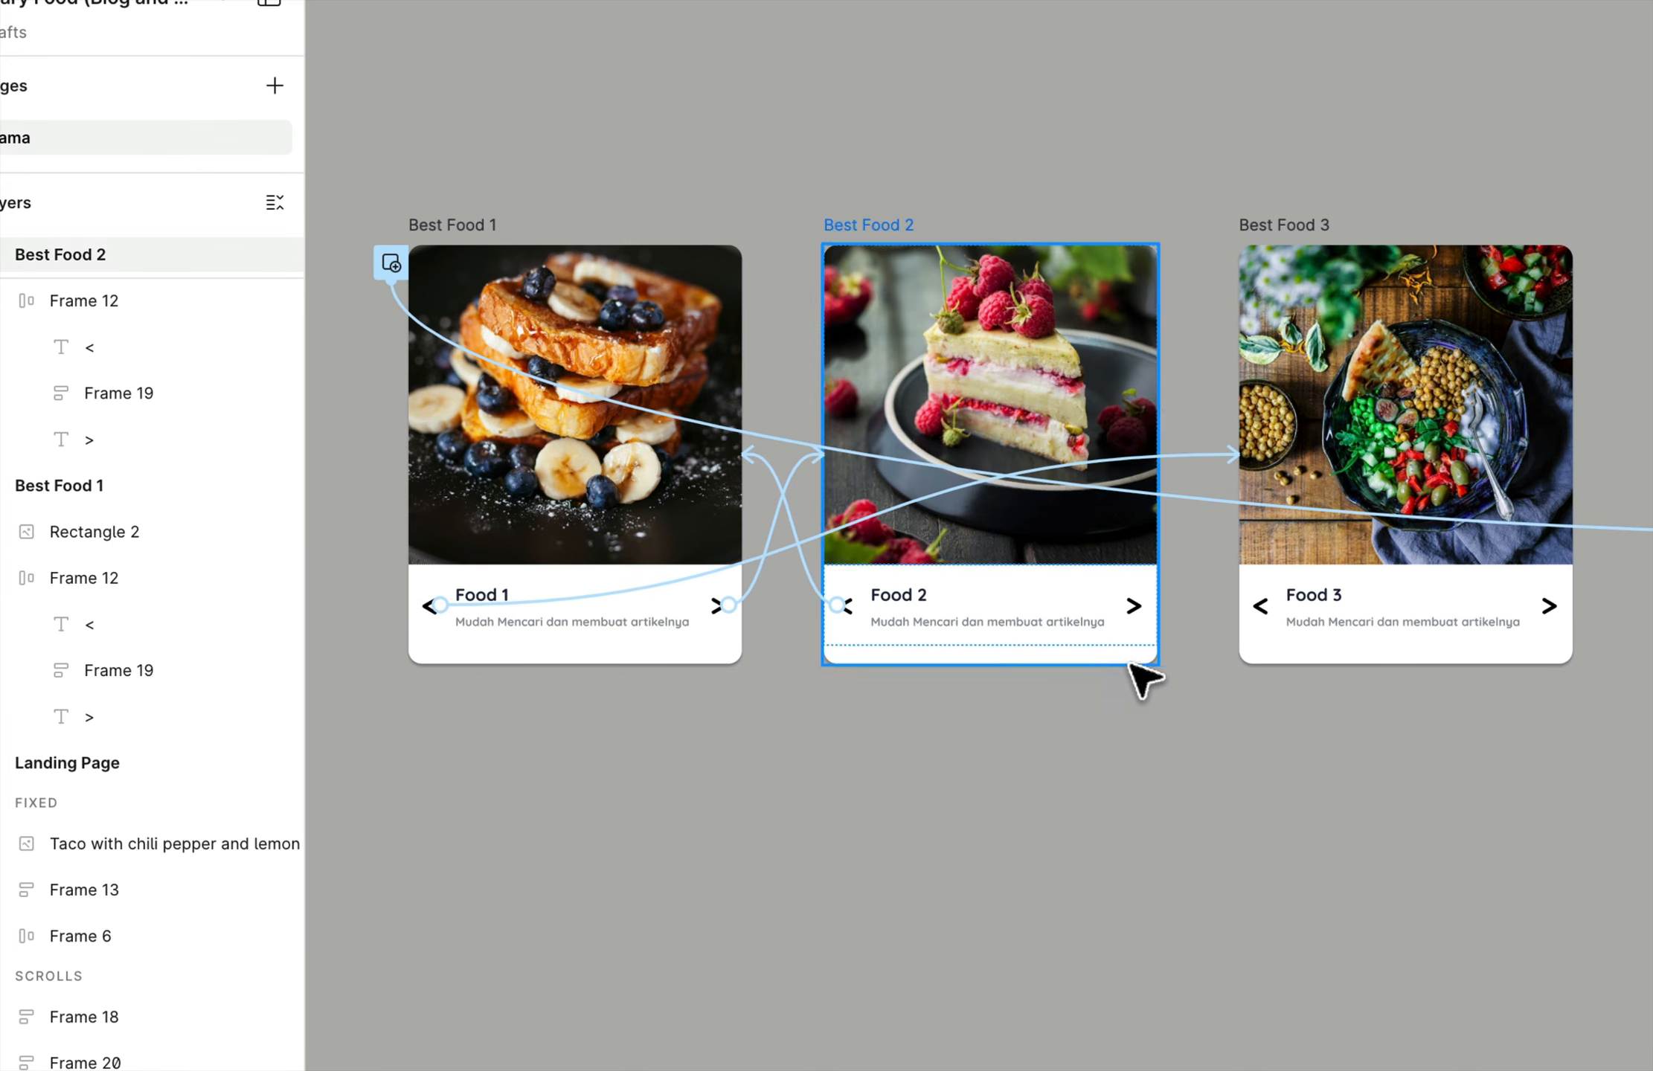
- Link the > arrow in Best Food 2 to Best Food 3 with an on-click Swap overlay action
left_click(1154, 637)
left_click(1137, 611)
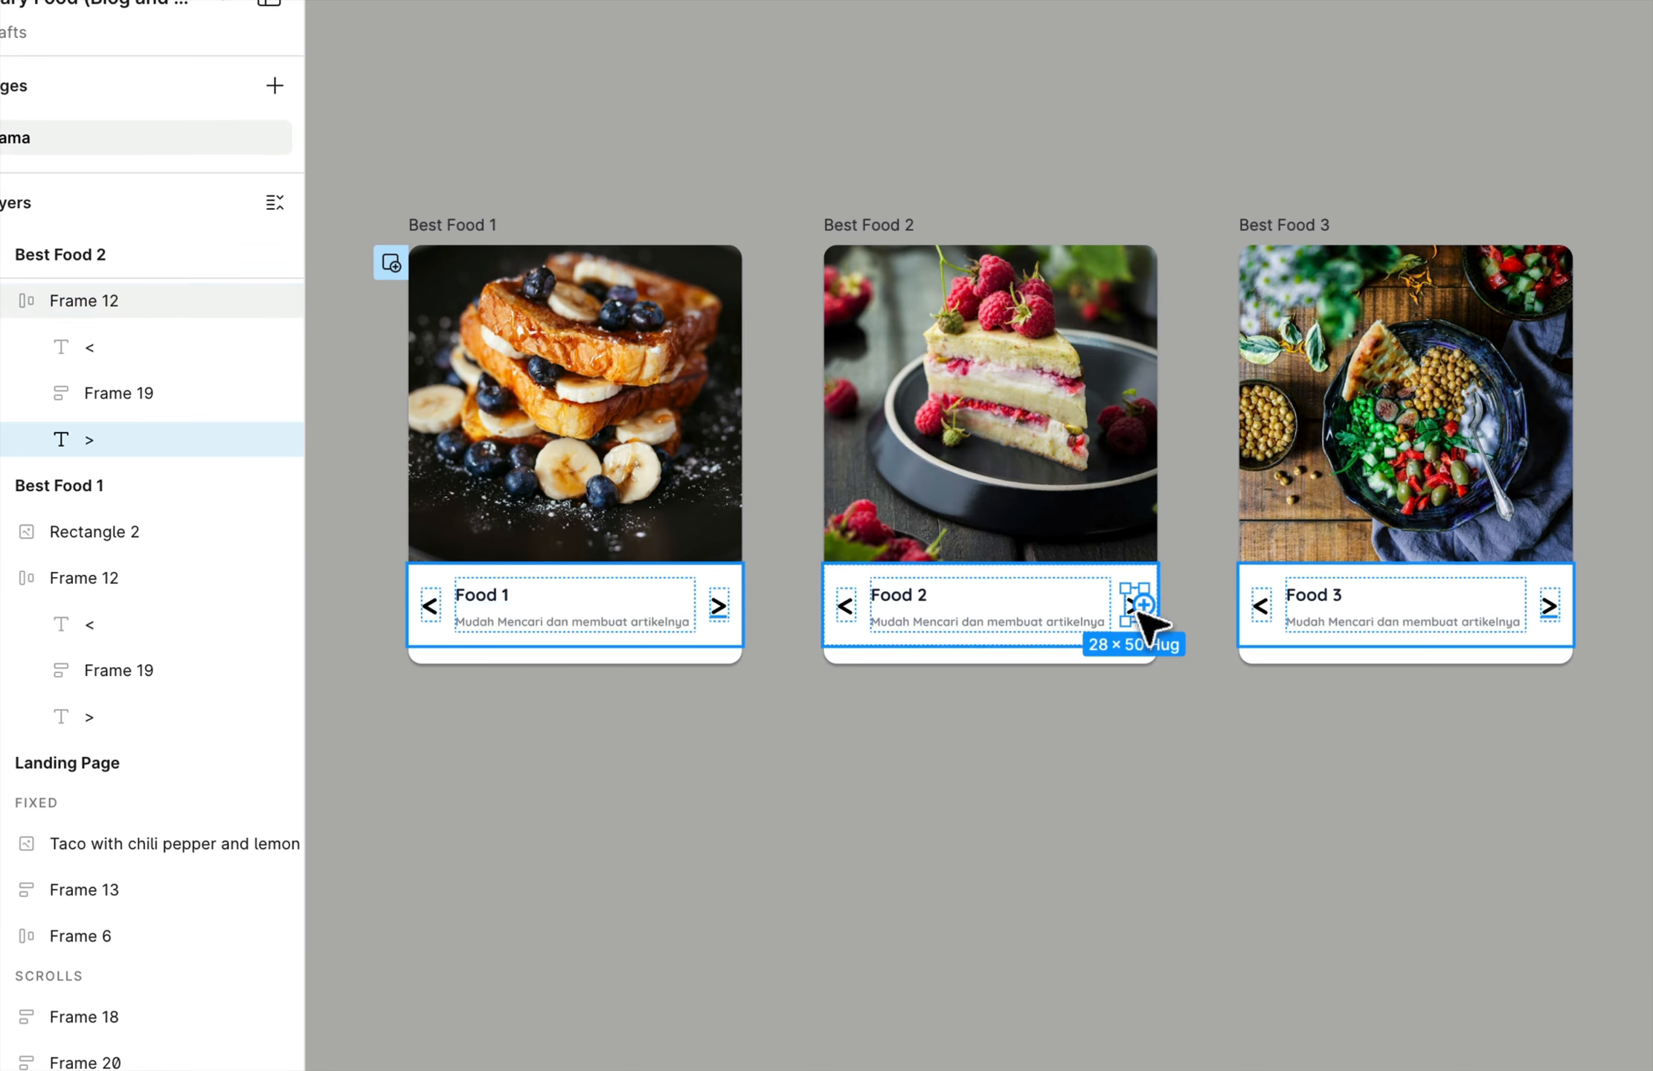
left_click_drag(1146, 605, 1304, 495)
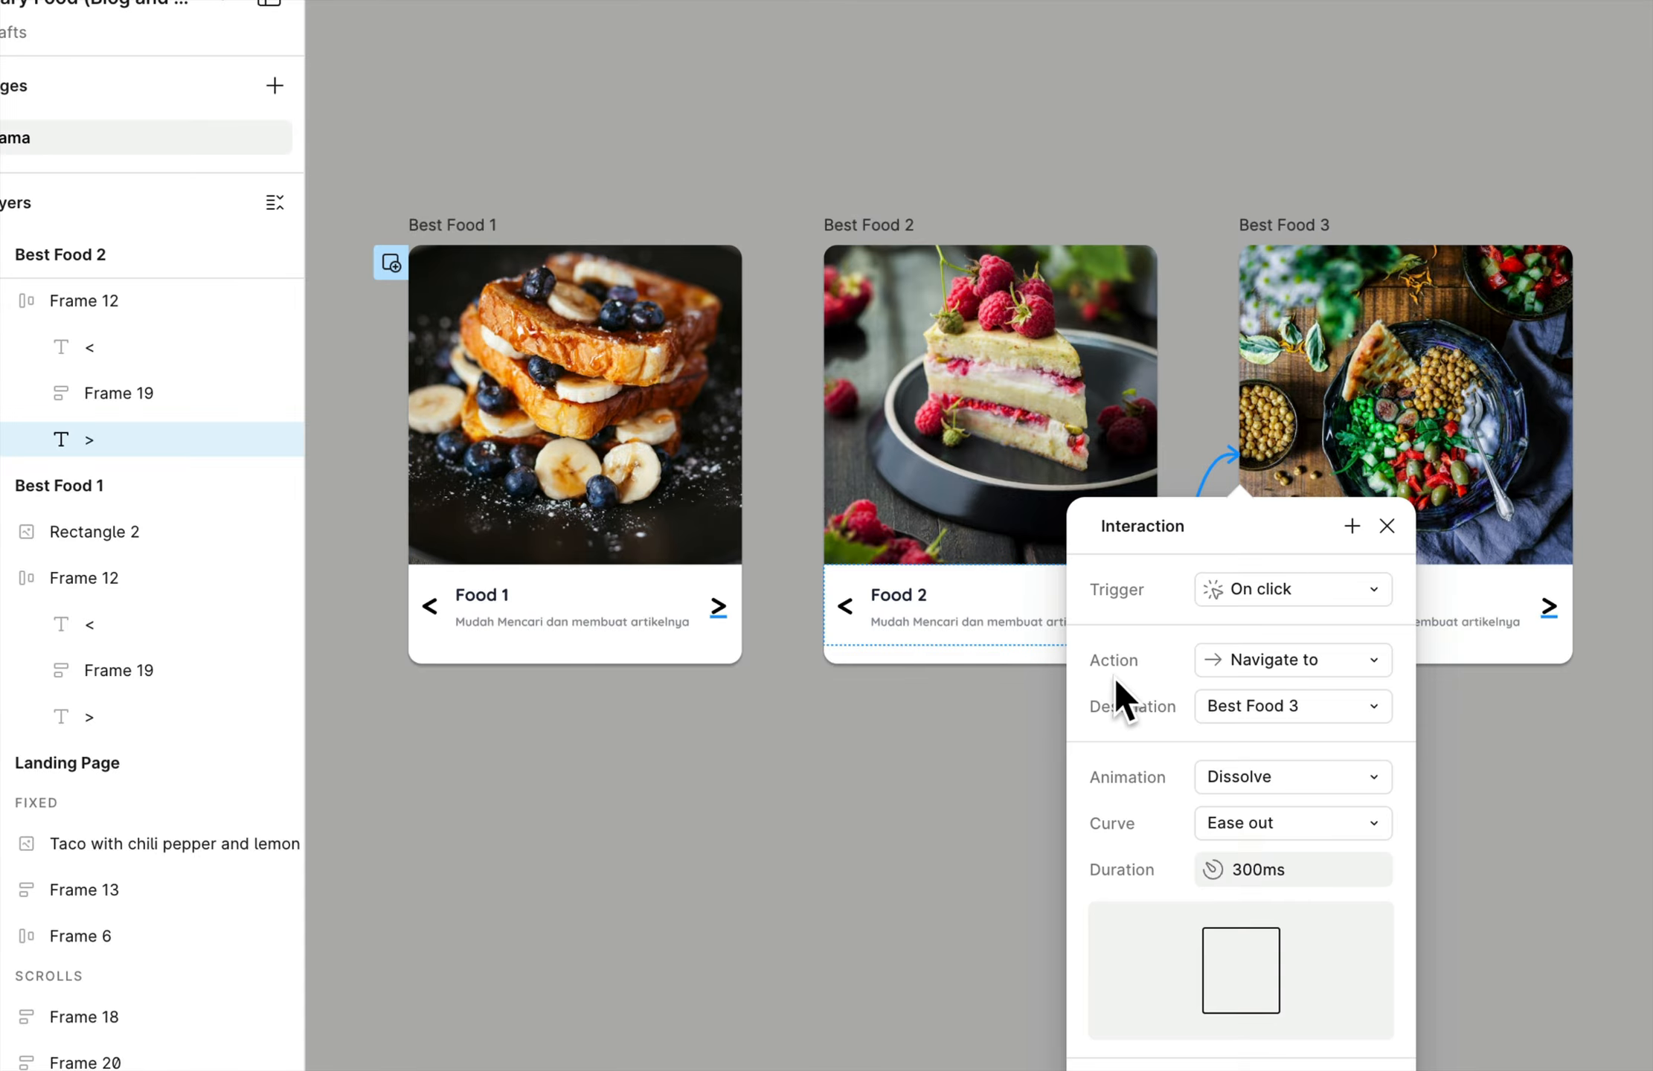
left_click(1253, 652)
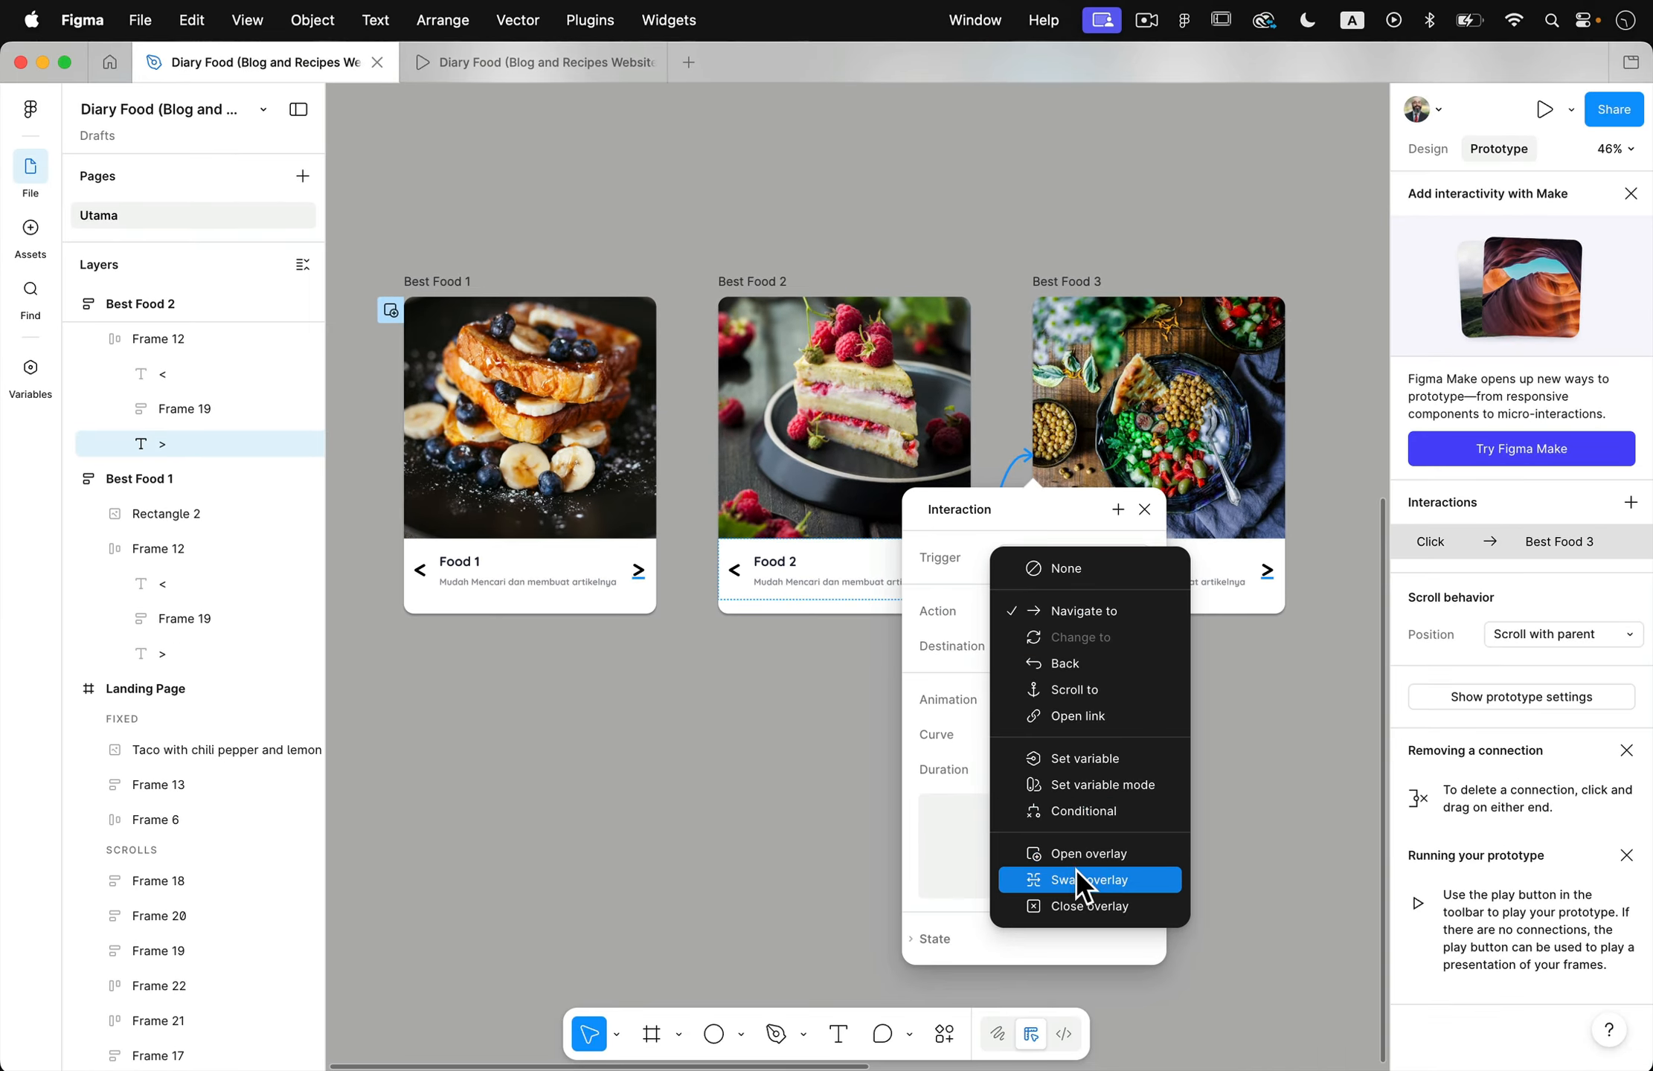
left_click(1083, 880)
left_click(793, 749)
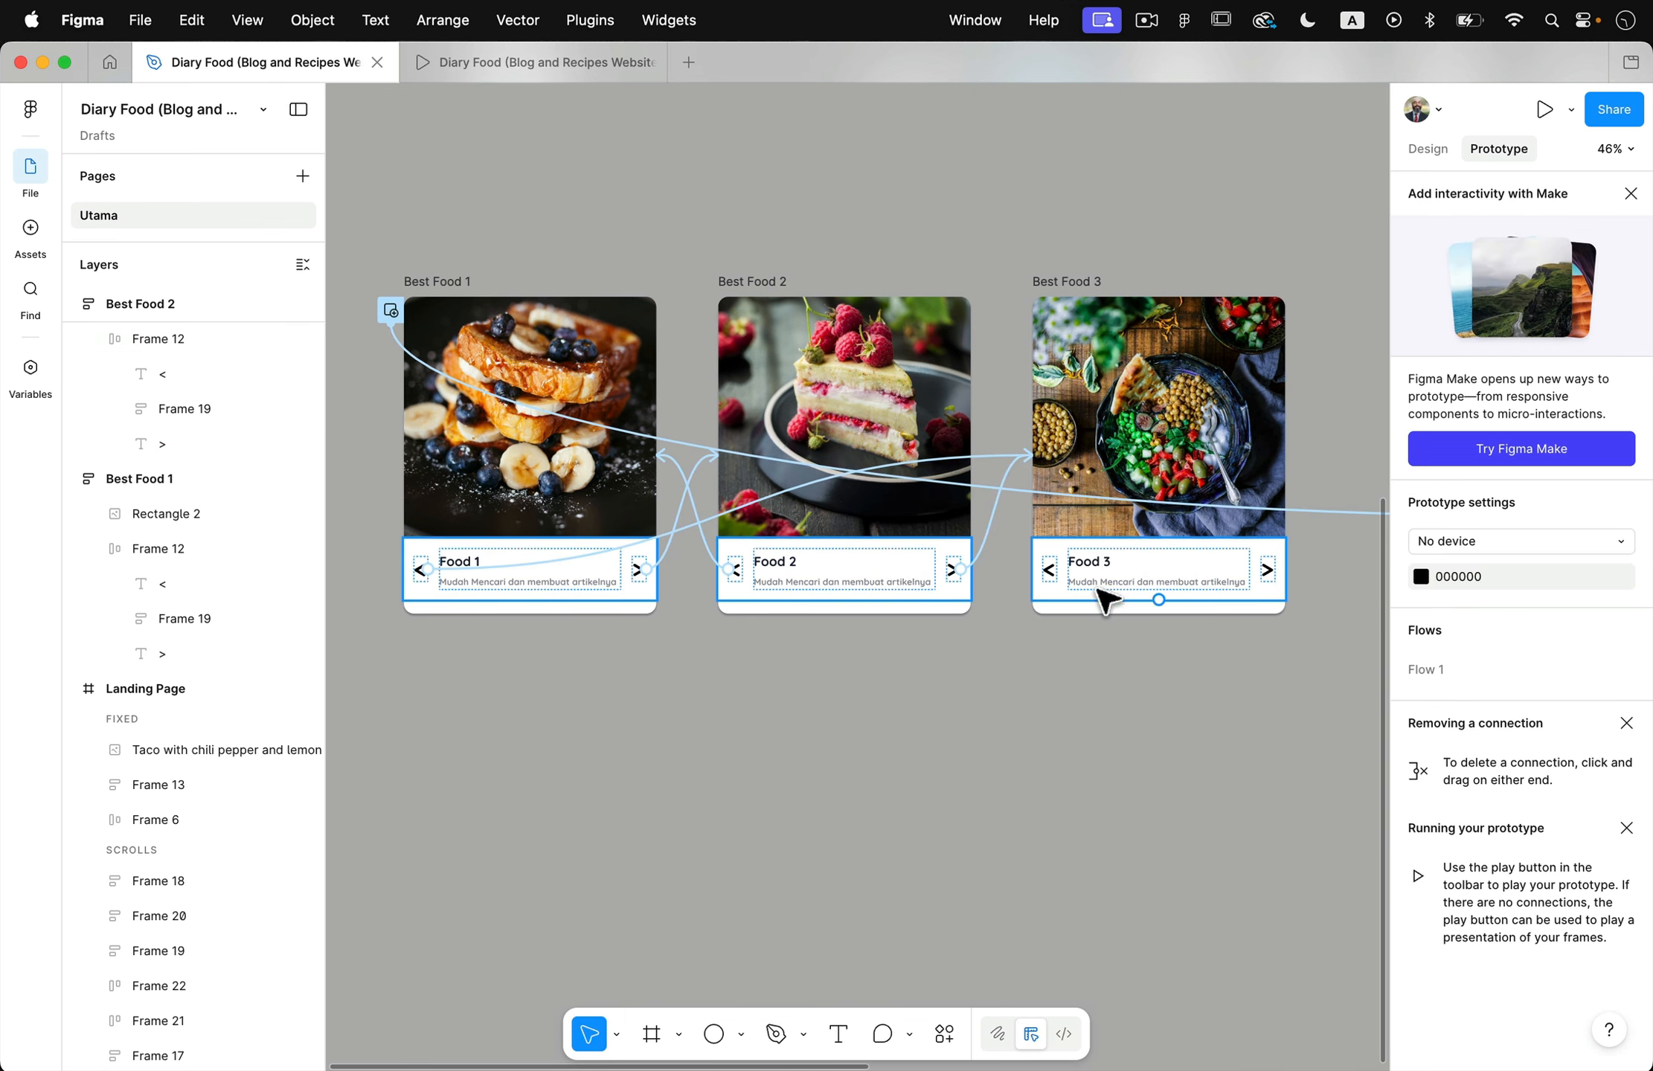
- Link the < arrow in Best Food 3 to Best Food 2 with an on-click Swap overlay action
double_click(1050, 570)
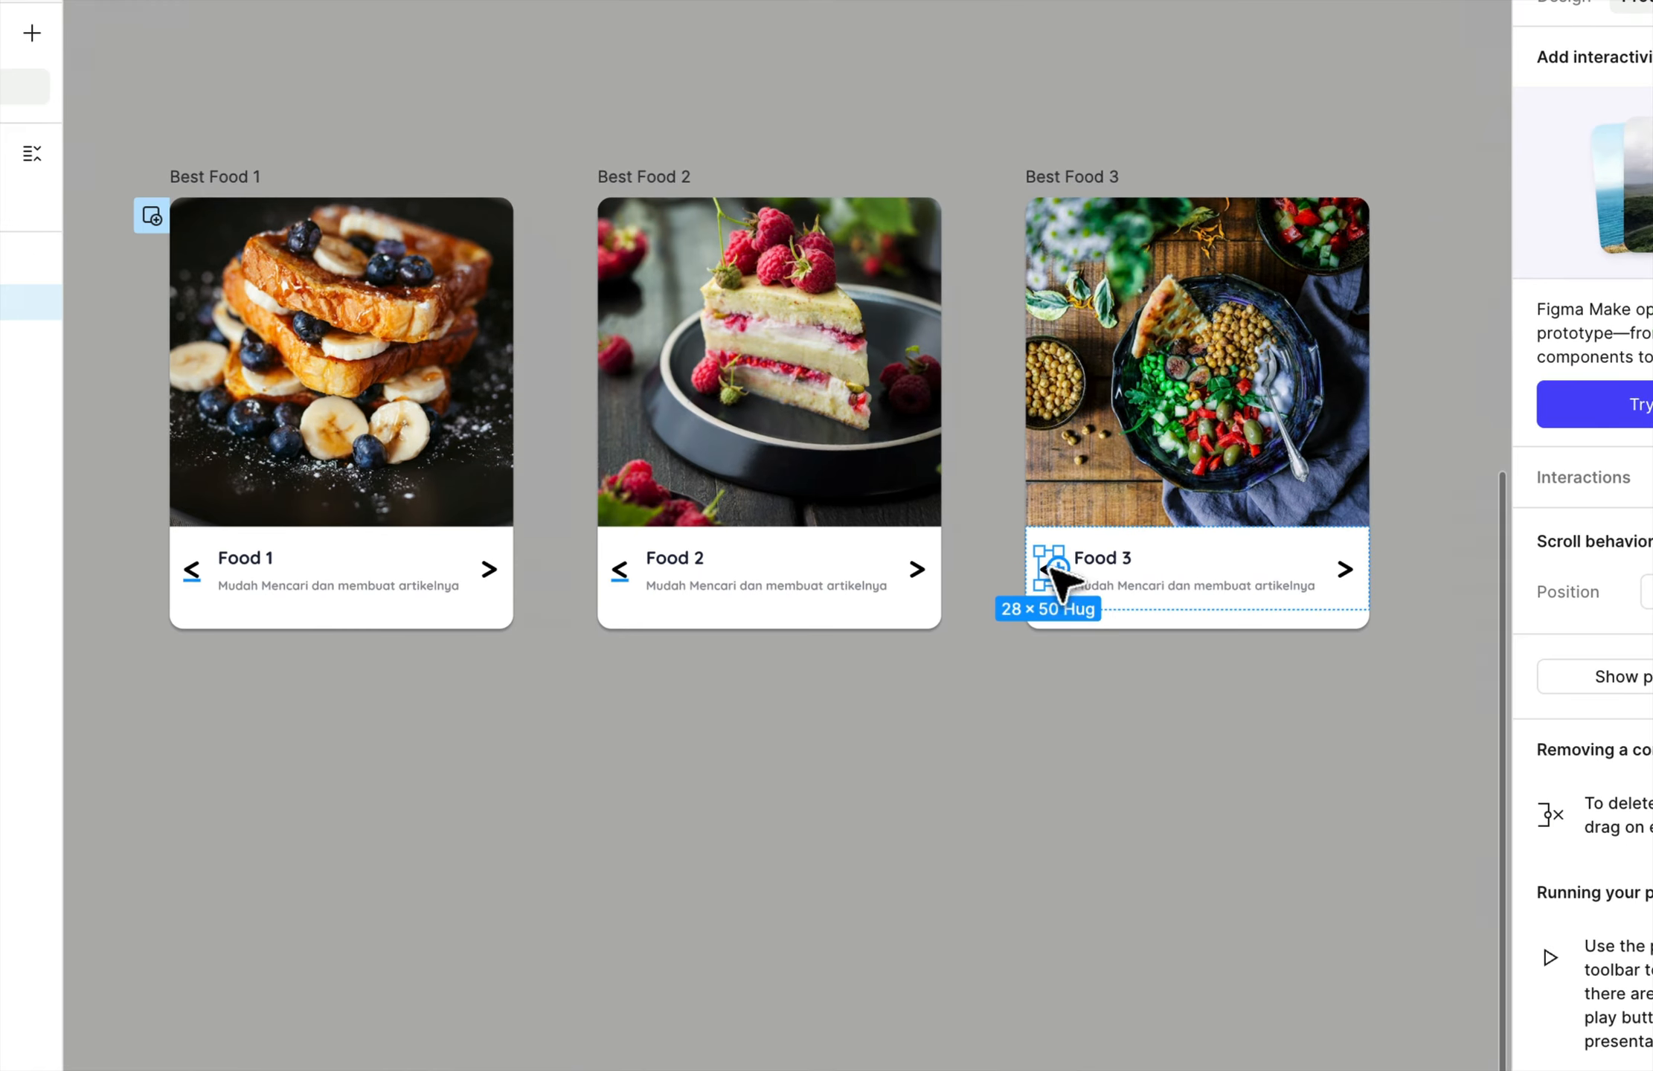
left_click_drag(1061, 572, 878, 516)
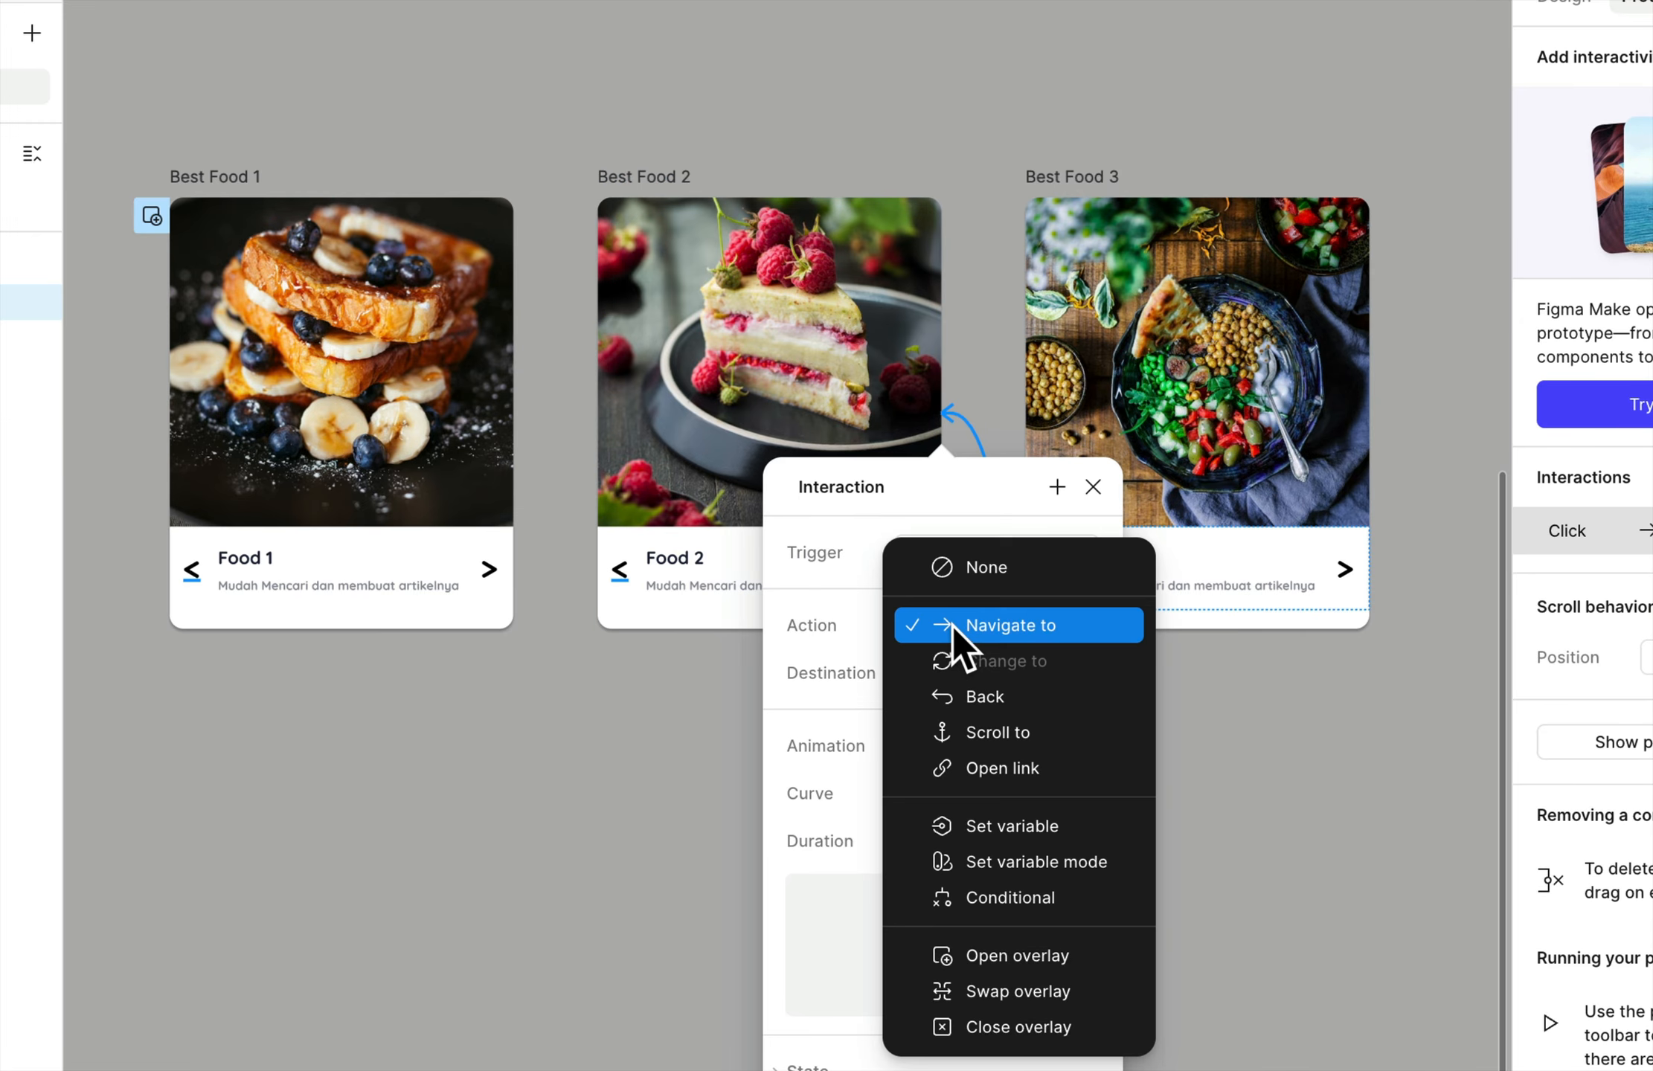
left_click(938, 629)
left_click(1005, 988)
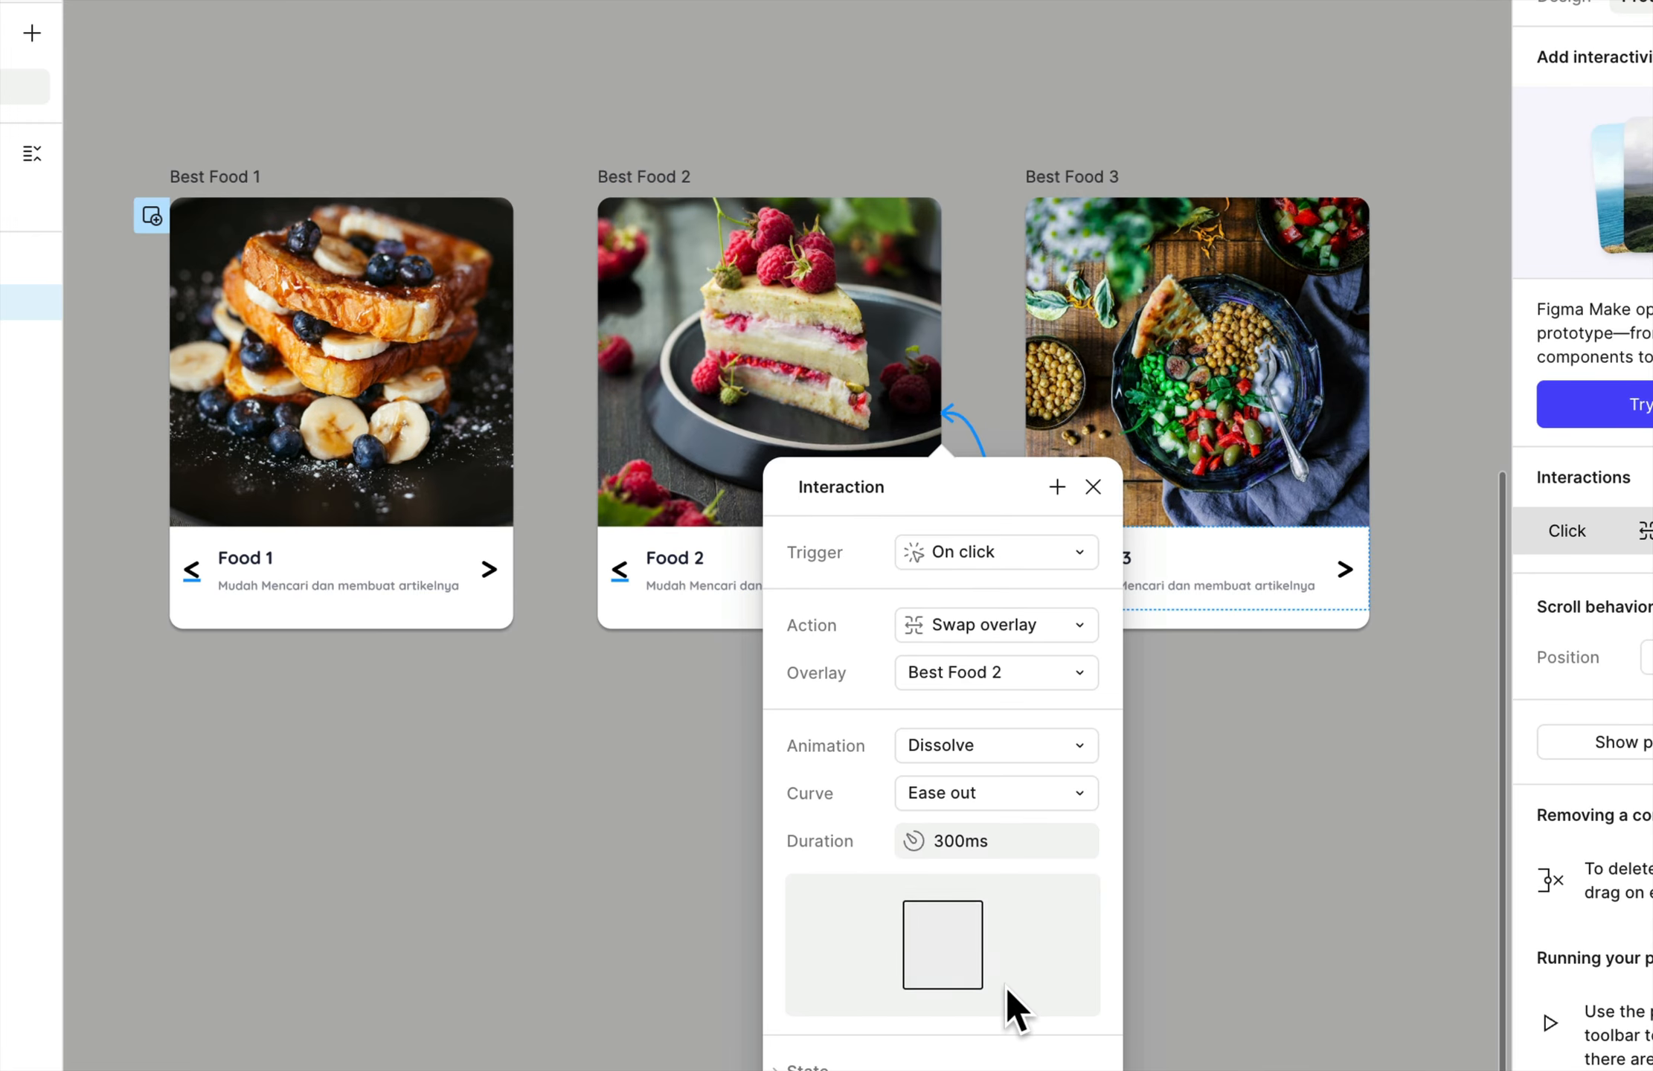
left_click(1206, 752)
- Link the > arrow in Best Food 3 back to Best Food 1 and change its action to Swap overlay
left_click(1332, 591)
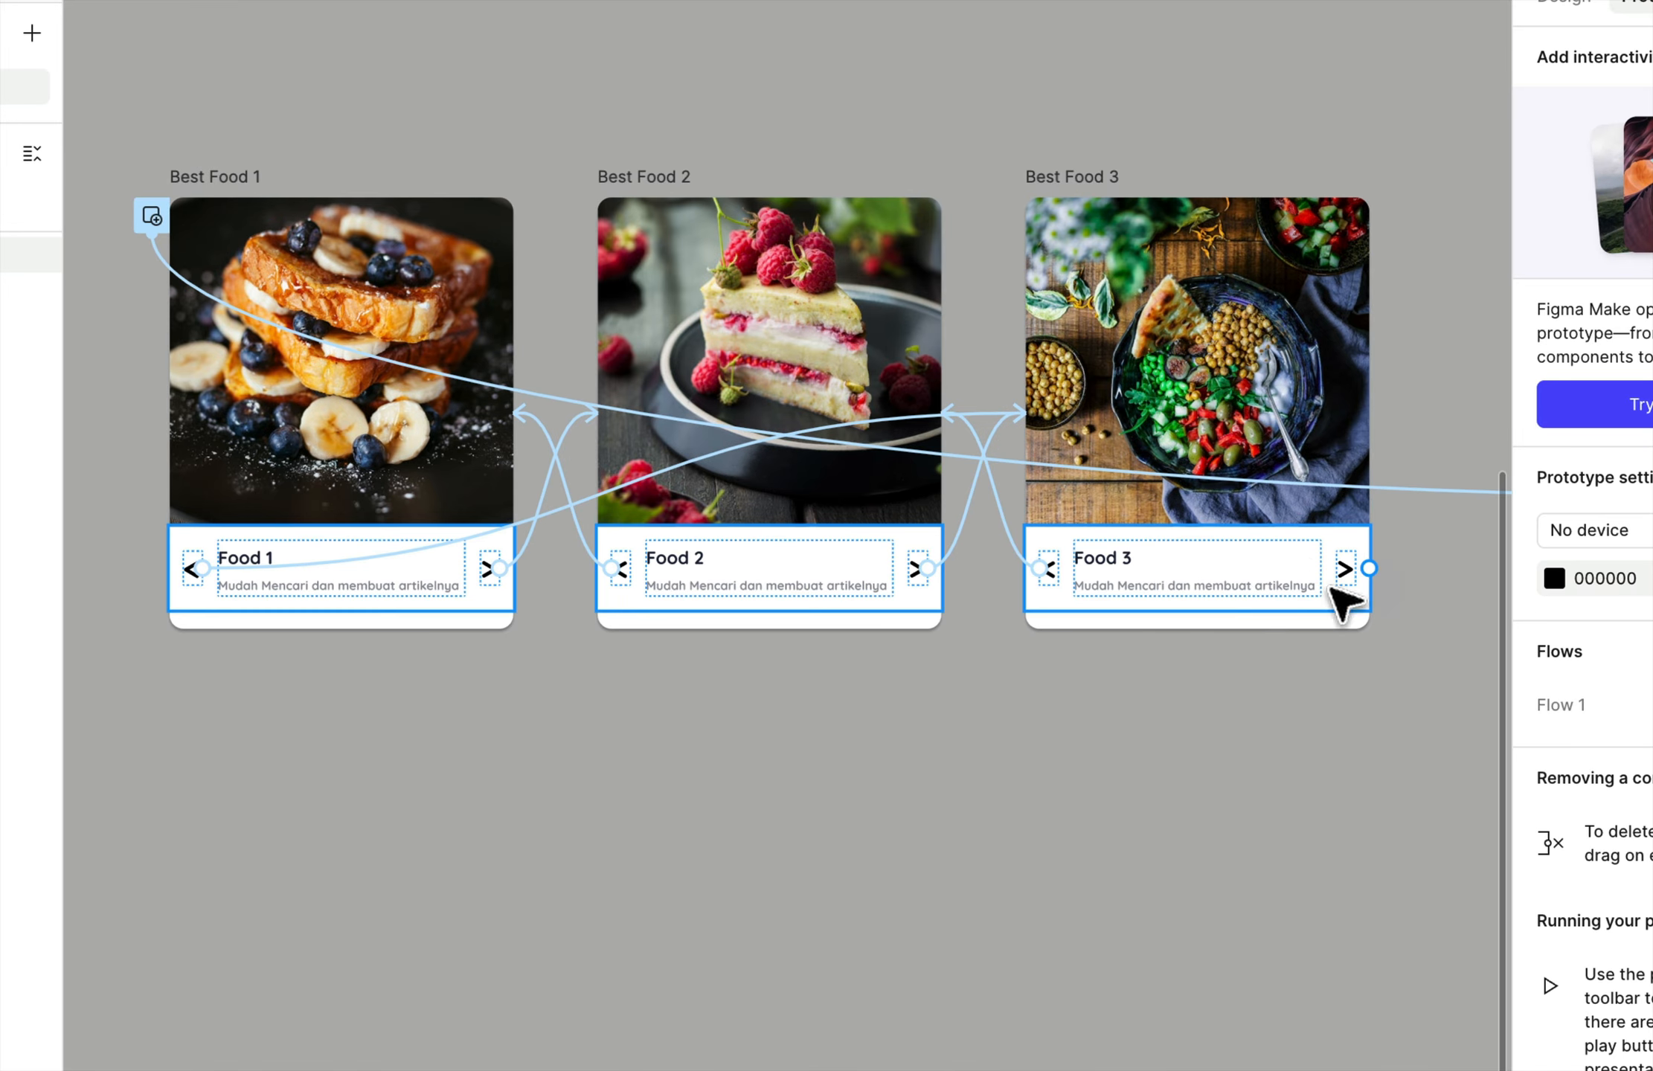
left_click(1346, 572)
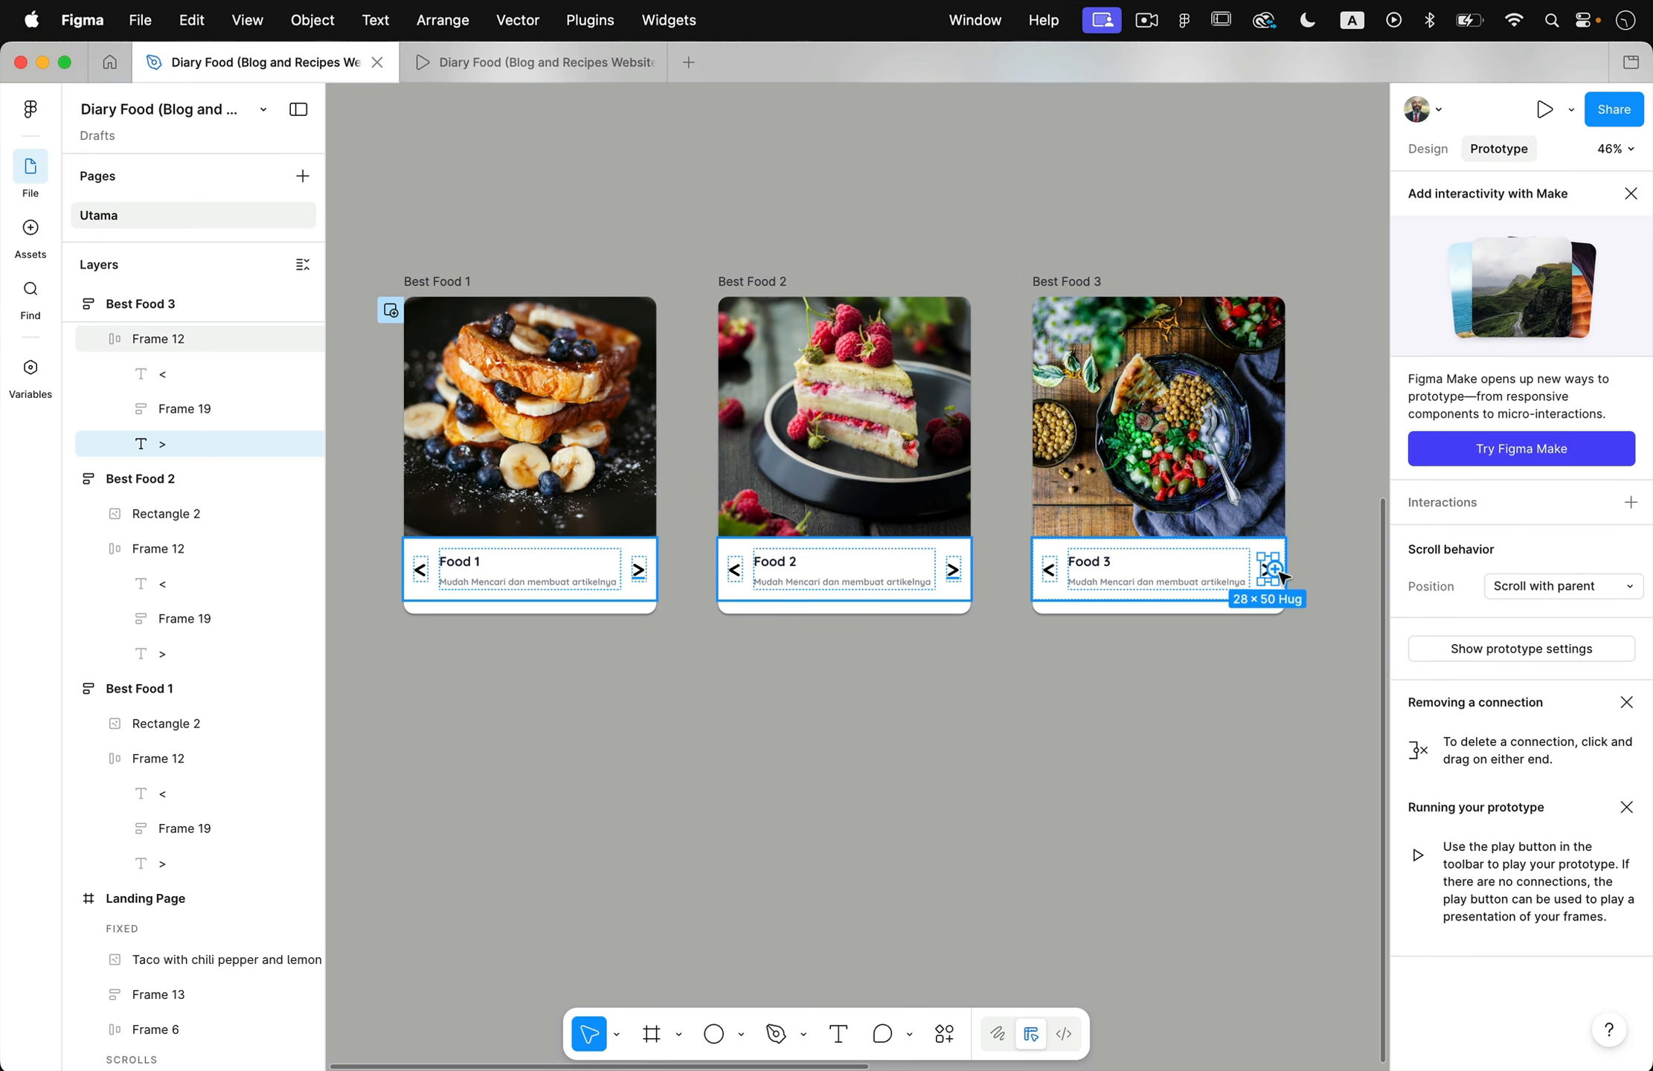
left_click_drag(1281, 575, 1313, 702)
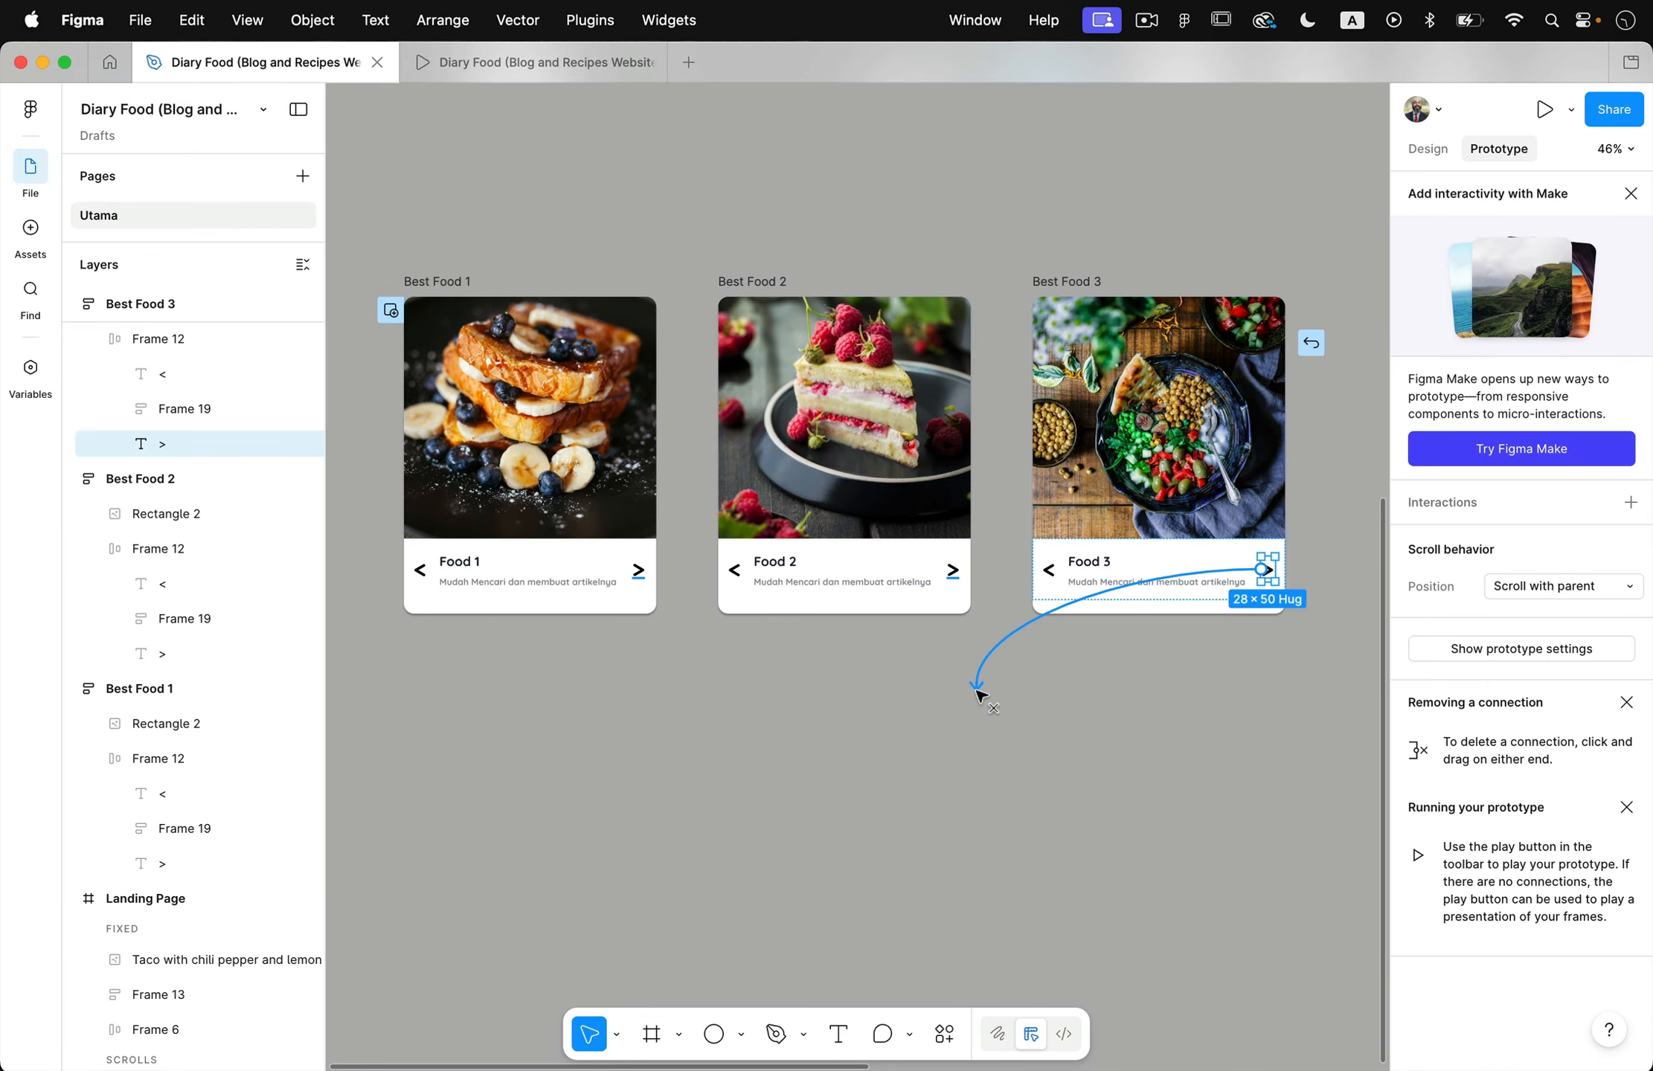
left_click_drag(978, 696, 546, 493)
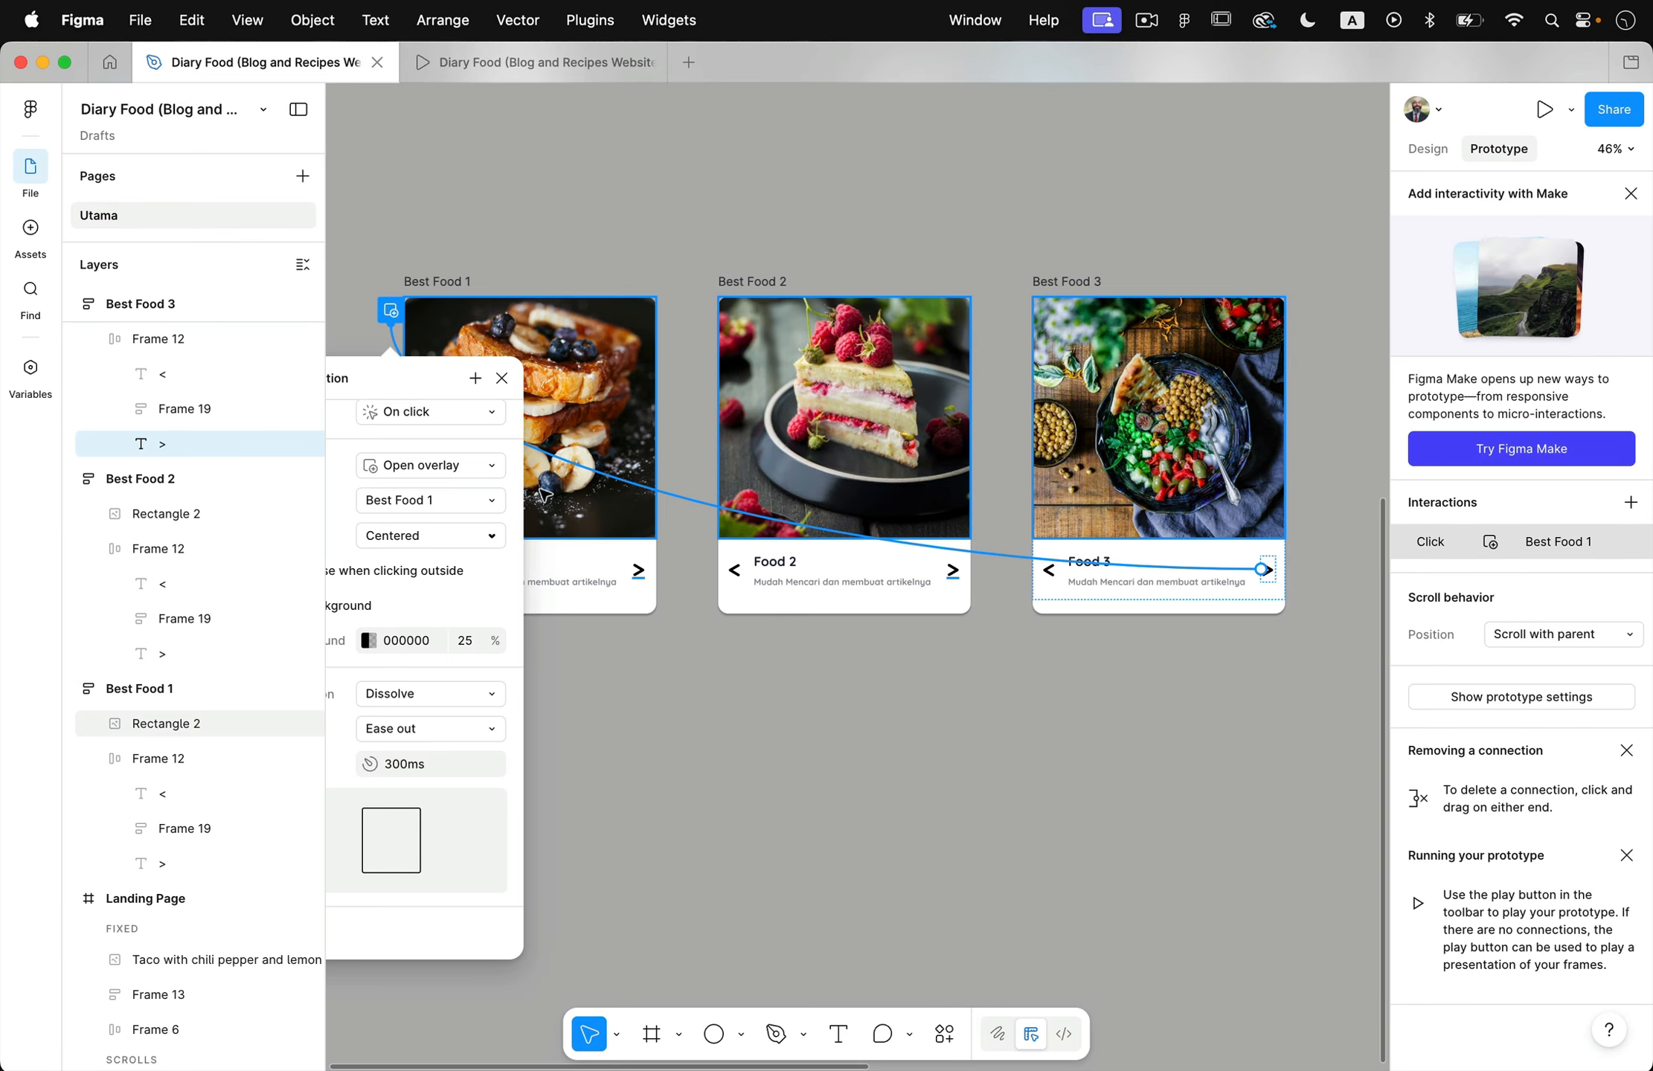
left_click(452, 530)
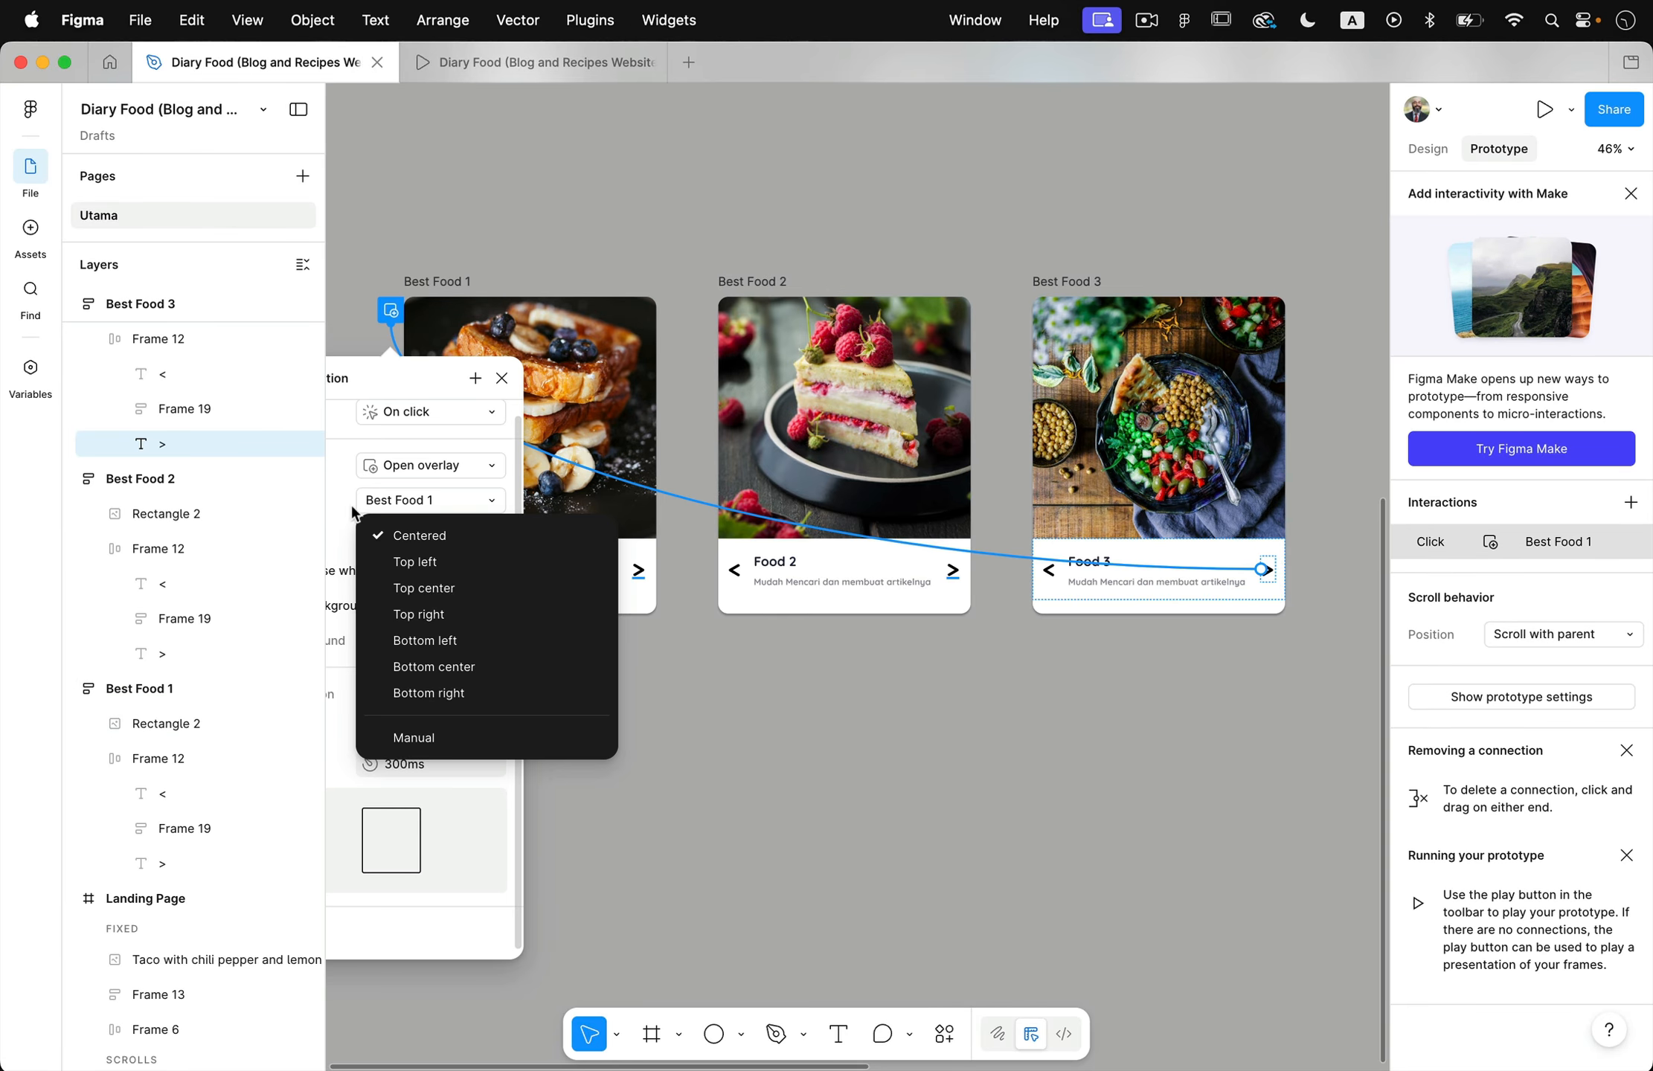
scroll(319, 488, "up", 5)
left_click(406, 470)
left_click(407, 467)
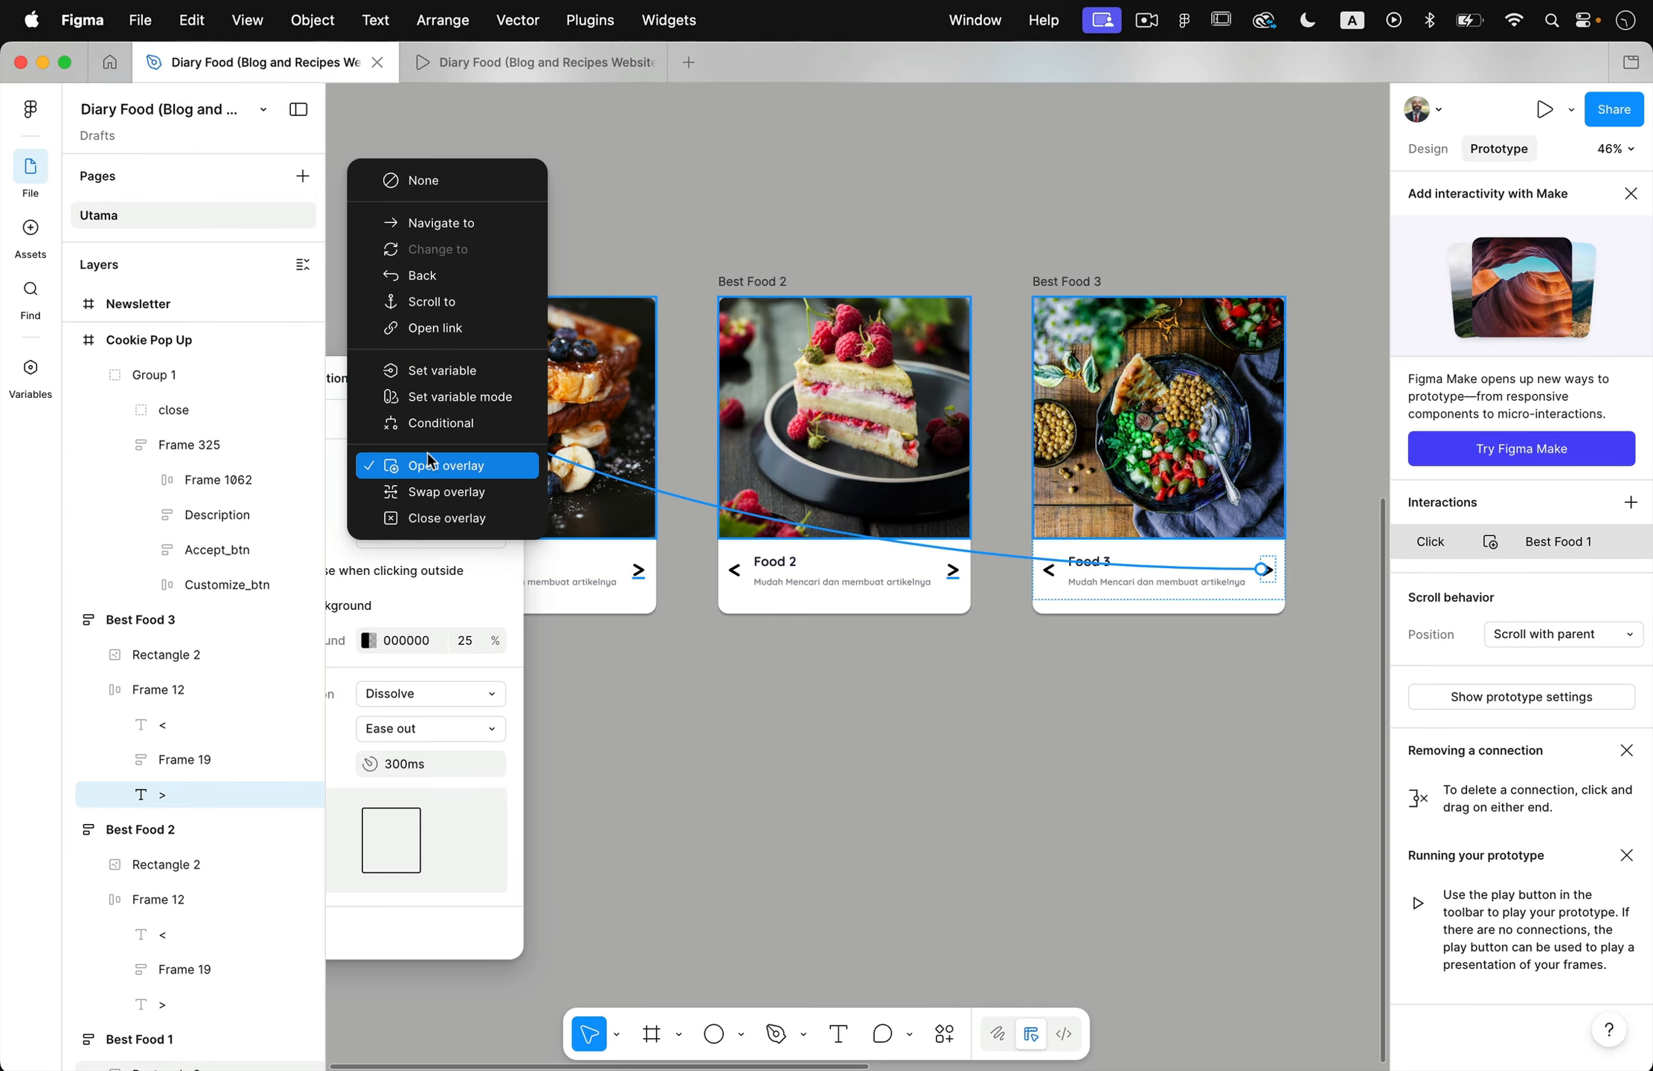
left_click(433, 491)
left_click(738, 759)
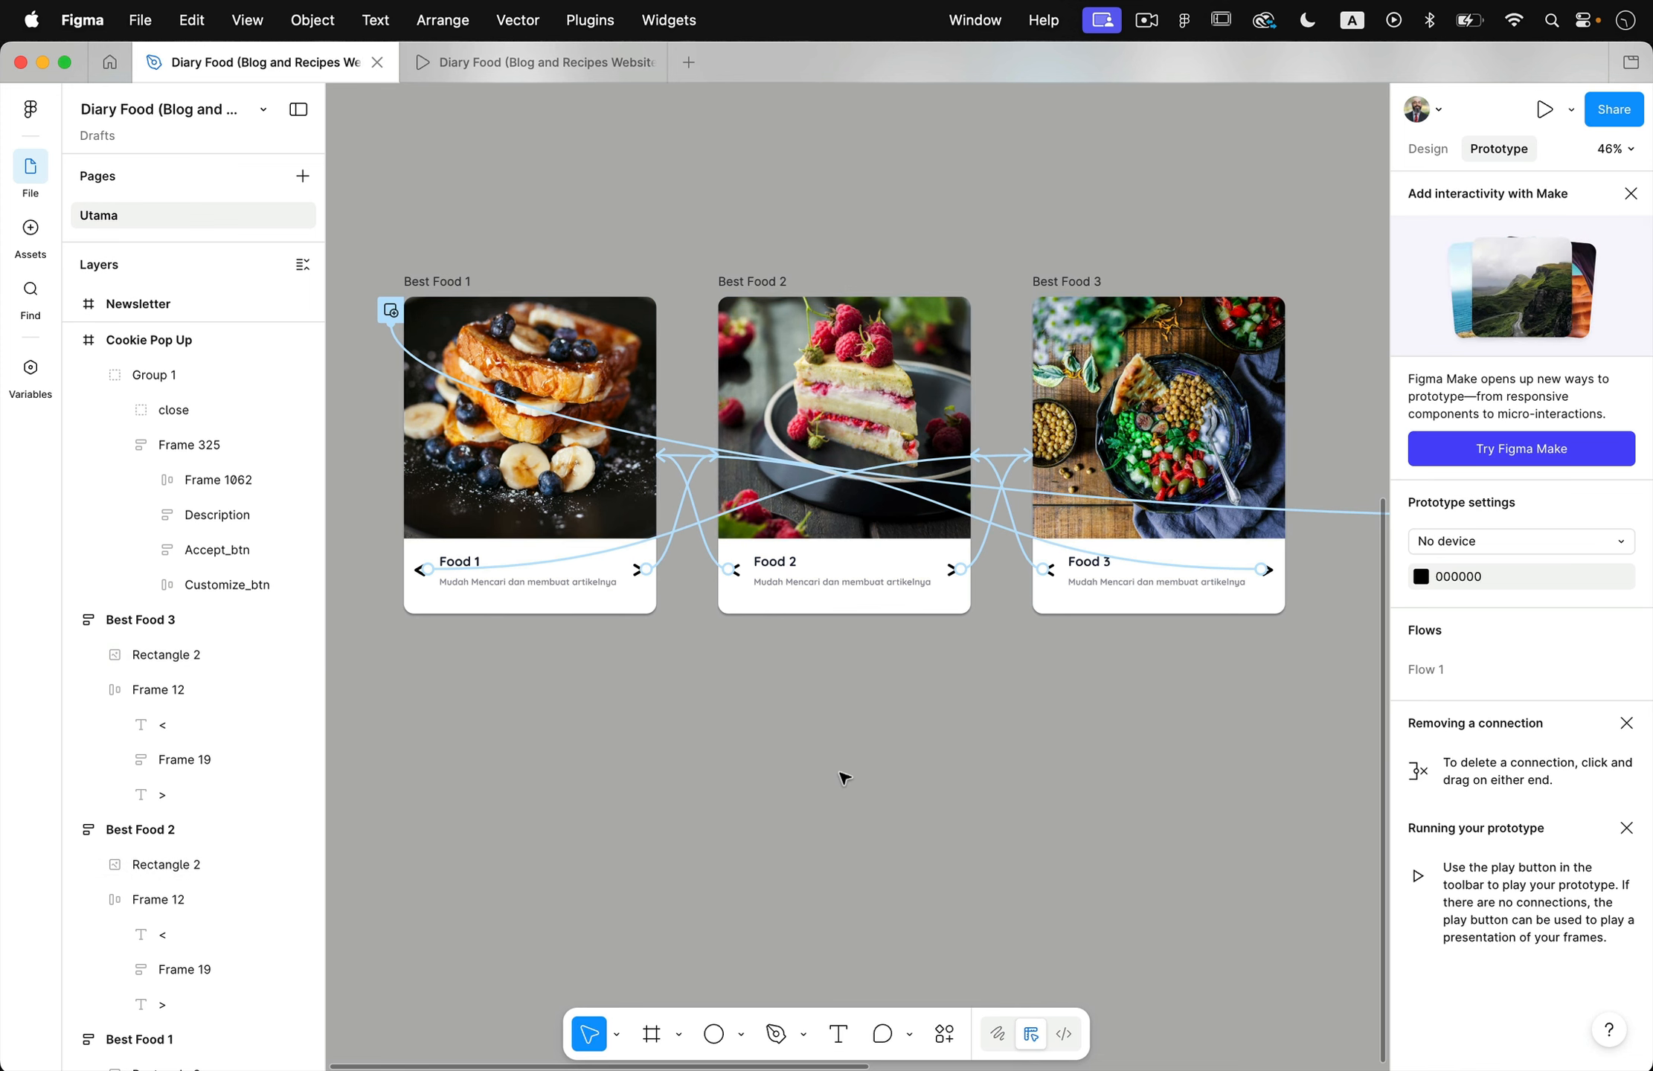
- Switch to the prototype preview and cycle forward through the food overlays with the > arrow
left_click(512, 73)
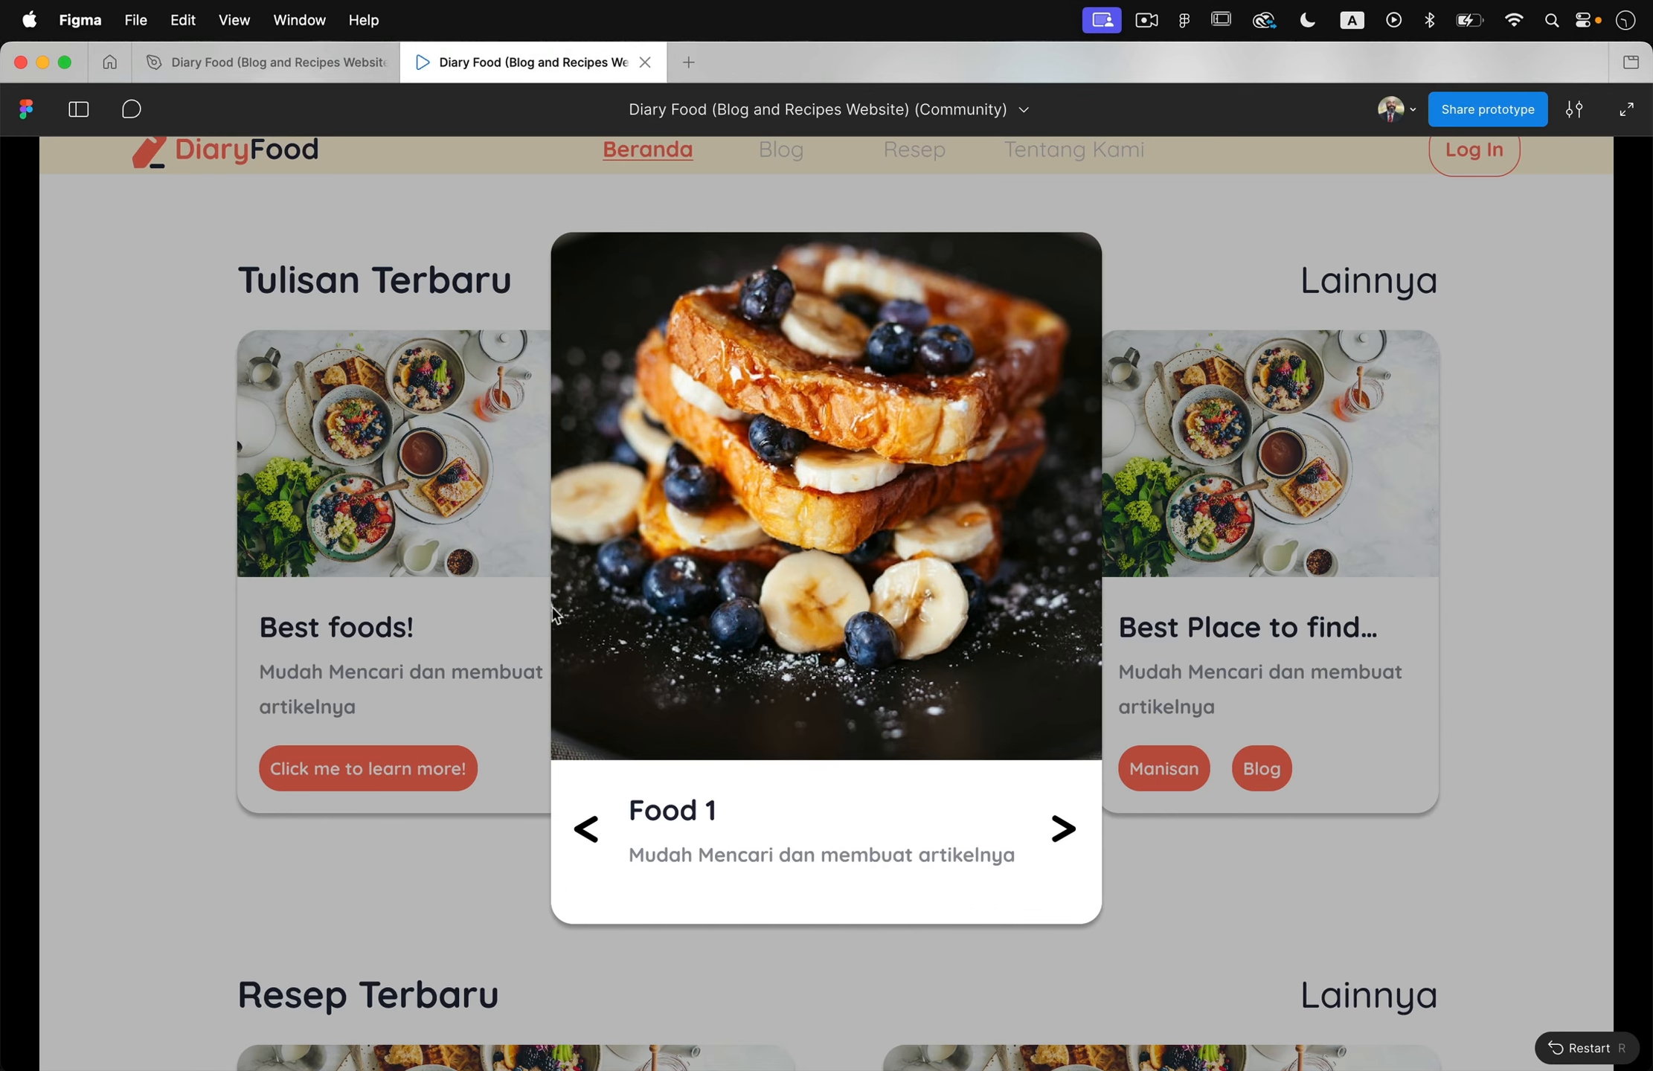
left_click(1065, 832)
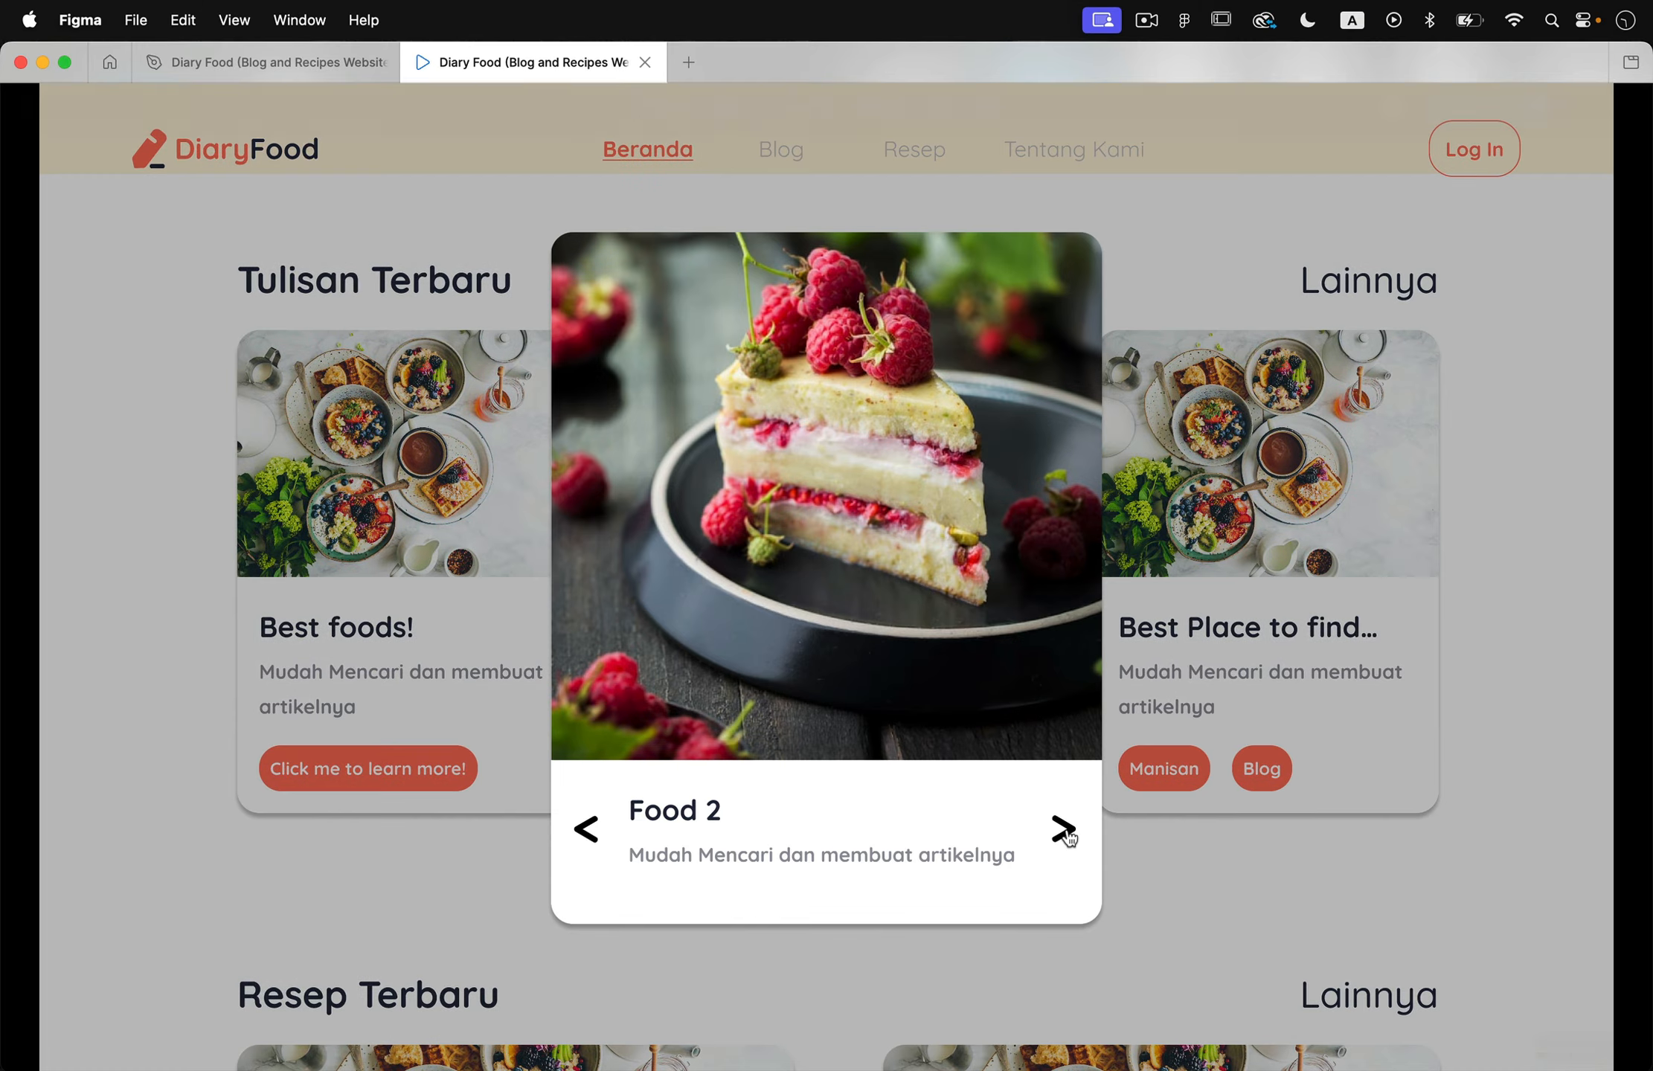
left_click(1065, 833)
left_click(1067, 835)
left_click(1065, 834)
left_click(1066, 835)
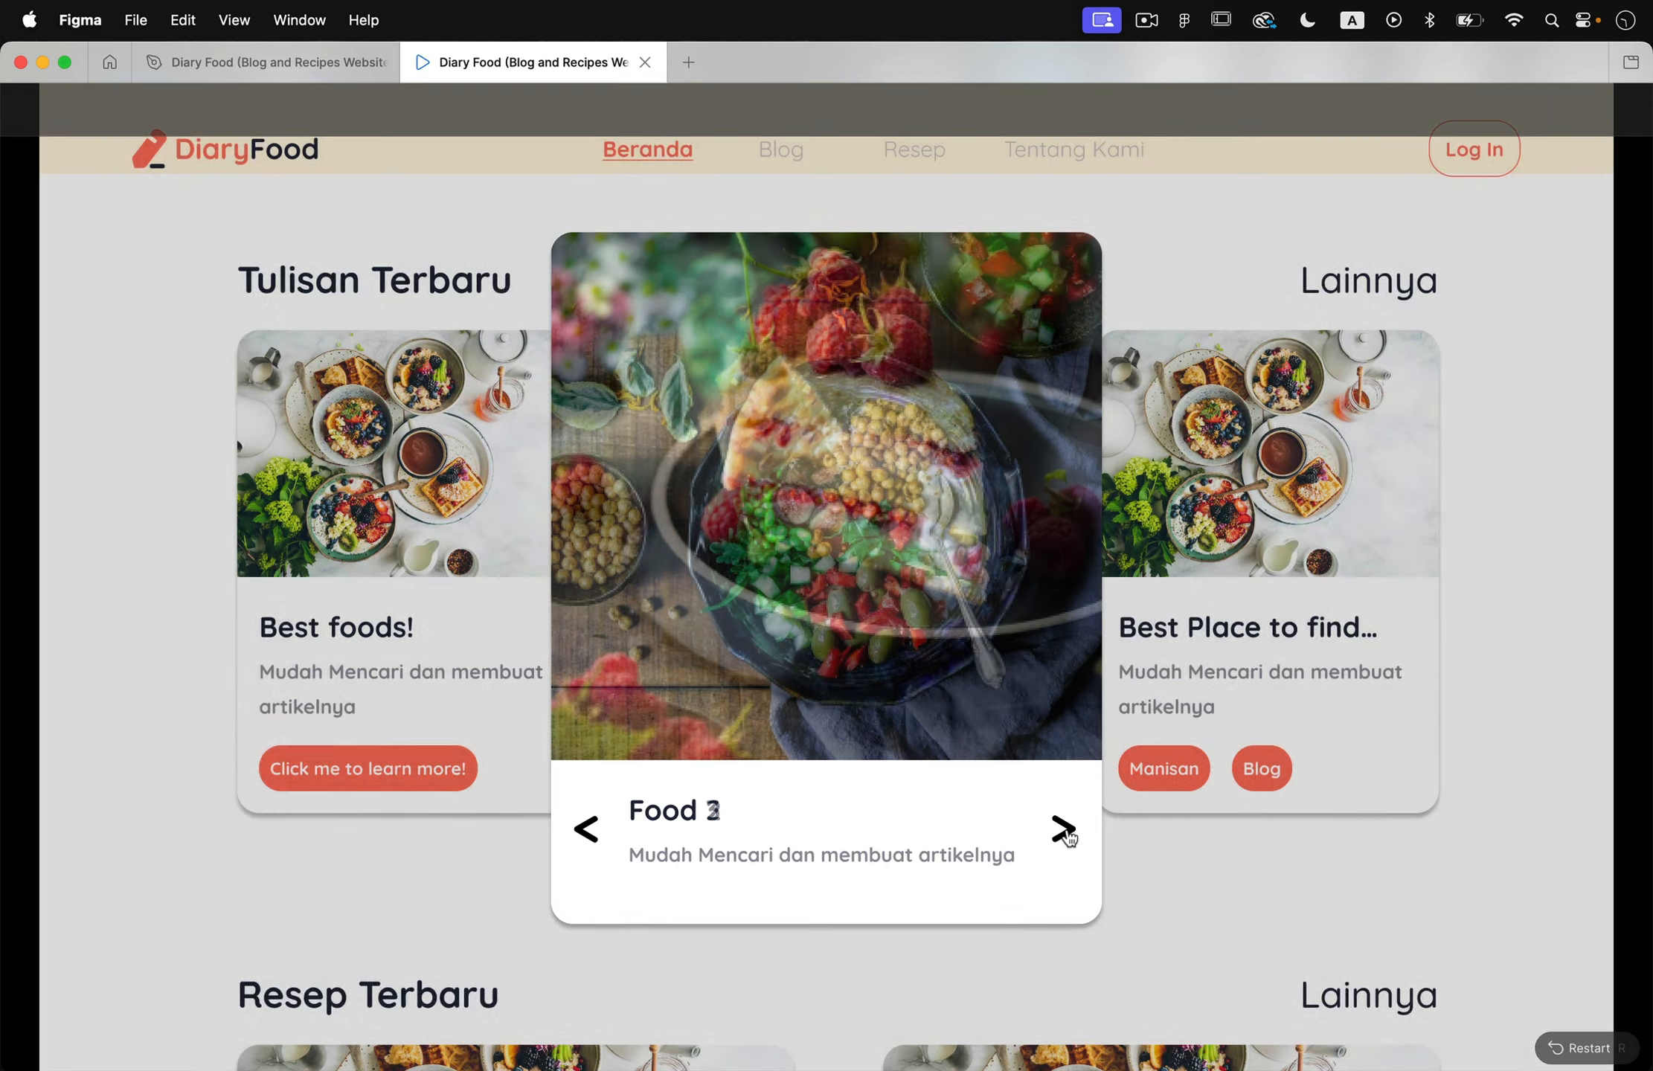
- Test the < arrow by cycling backward through the food overlays in the preview
left_click(603, 837)
left_click(590, 831)
left_click(590, 833)
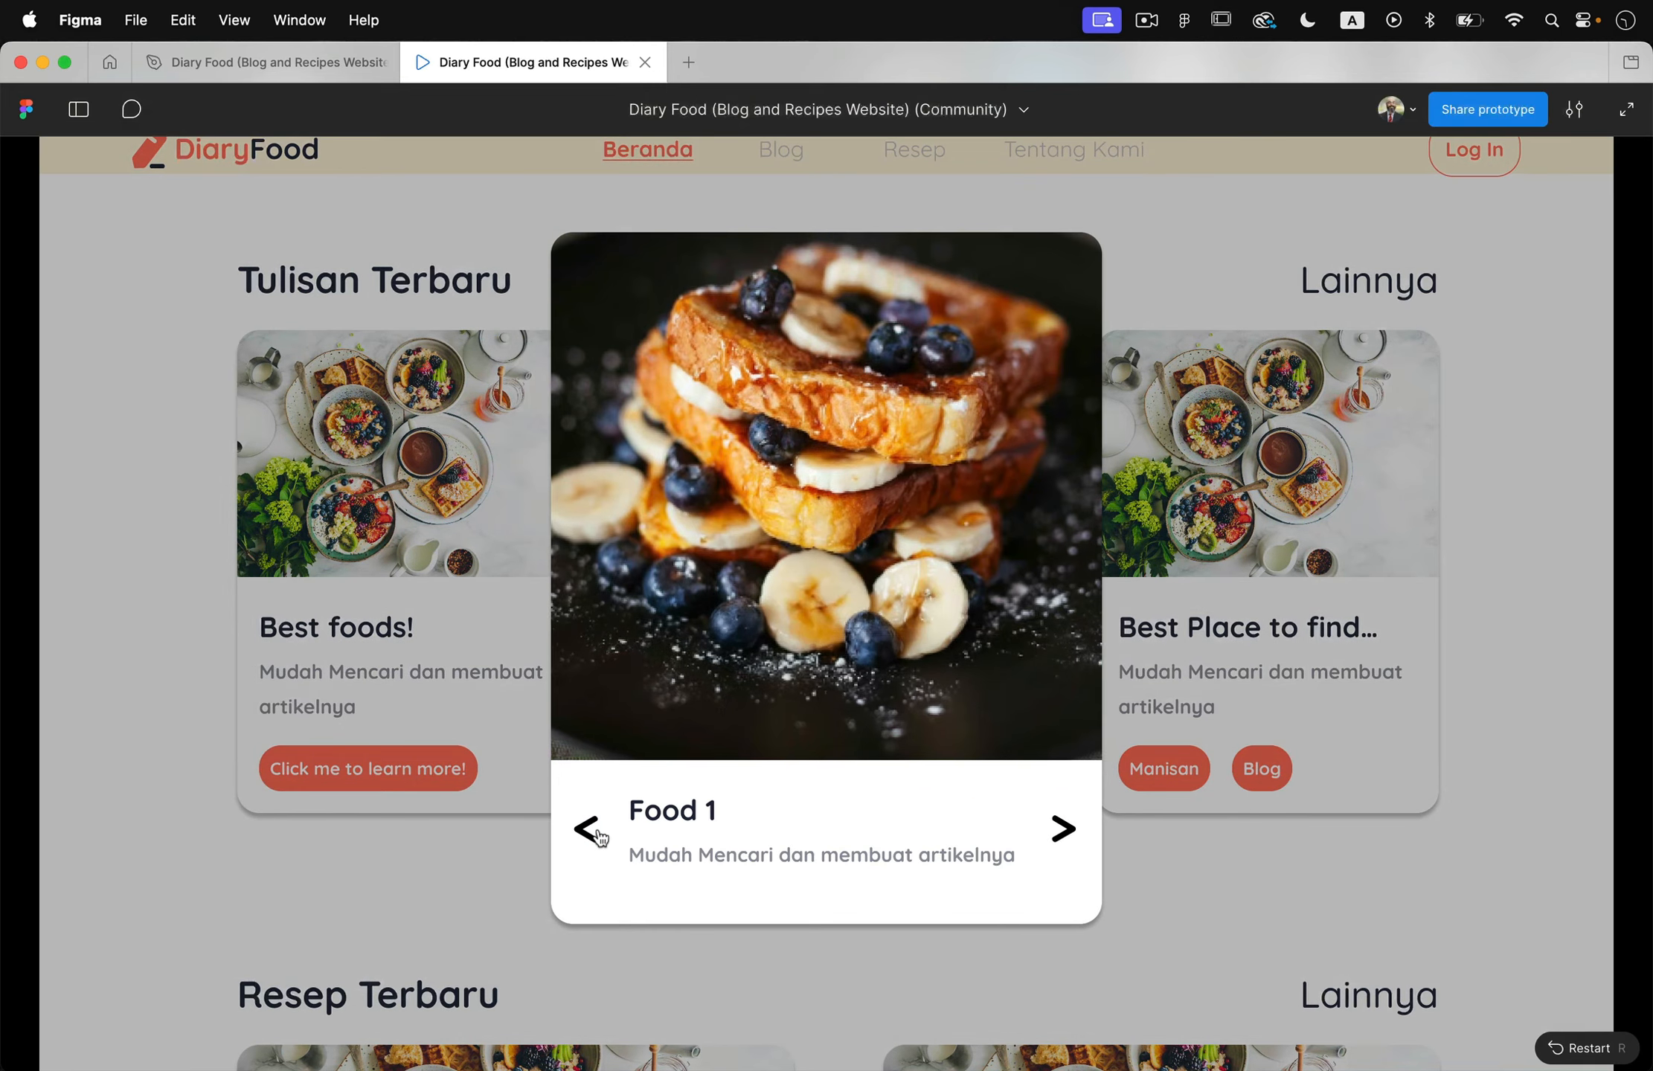
left_click(590, 833)
left_click(590, 834)
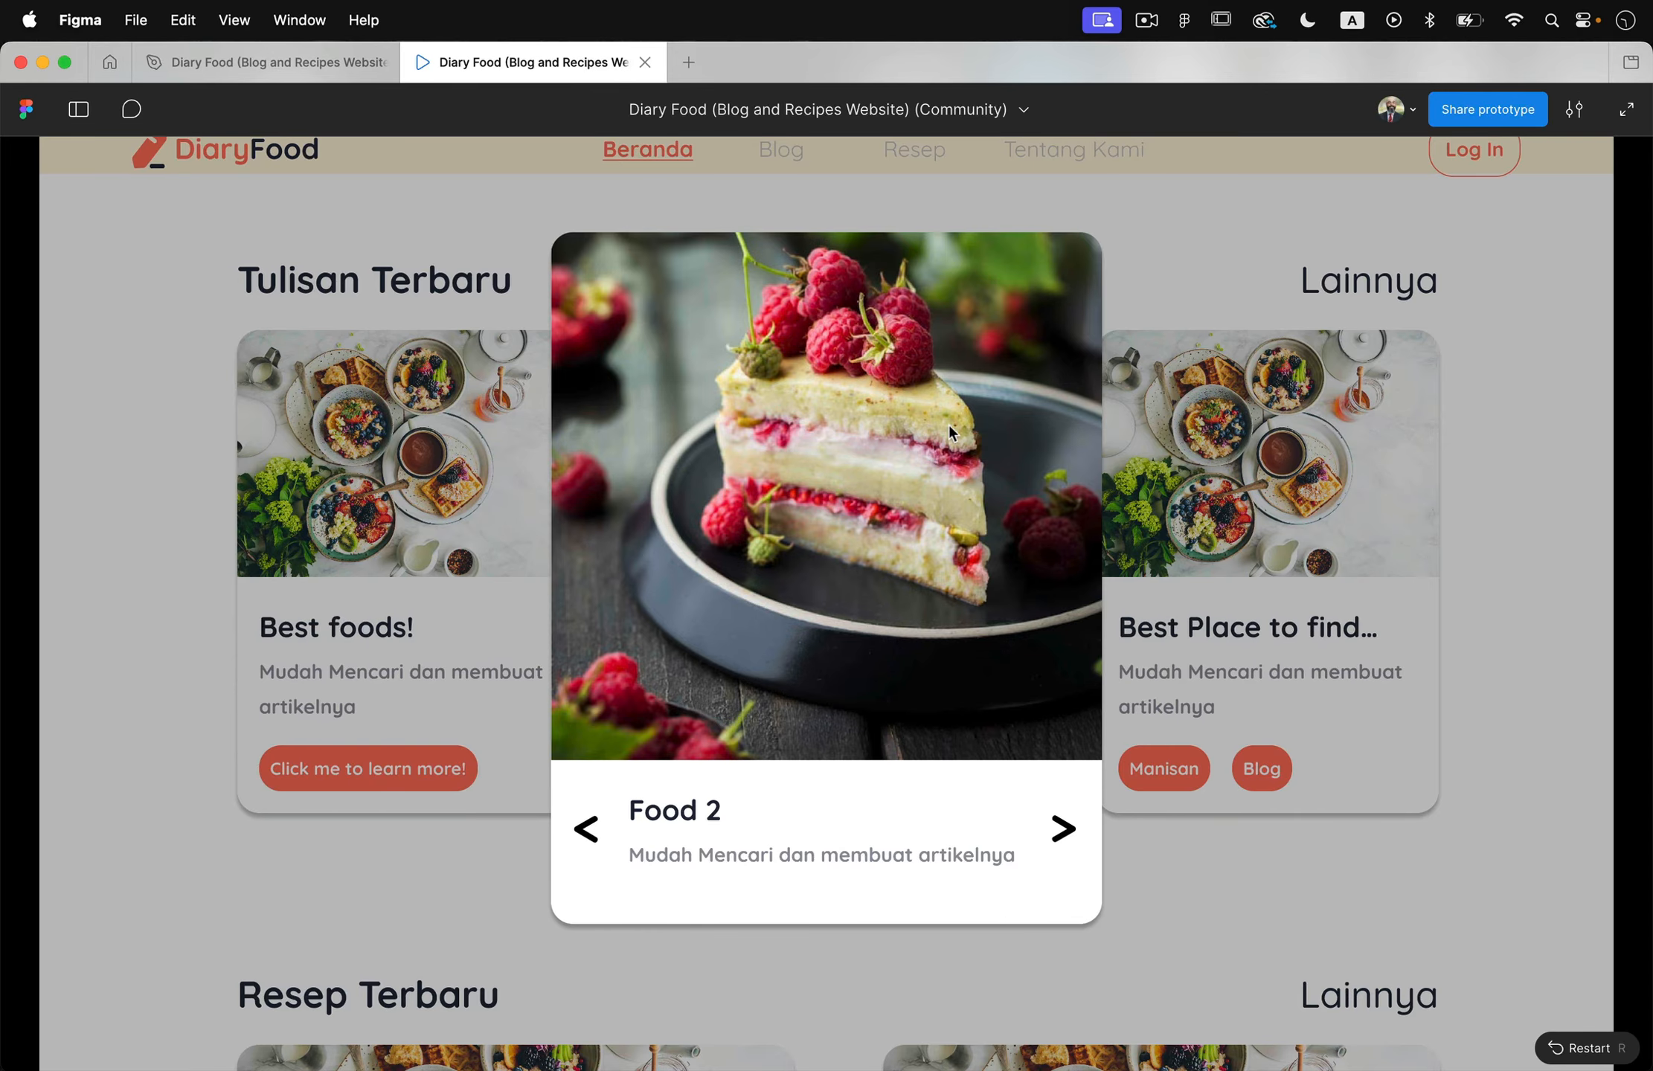
- Advance through the food overlays again, then dismiss the overlay from outside its card to return to the landing page
left_click(1066, 832)
left_click(1067, 833)
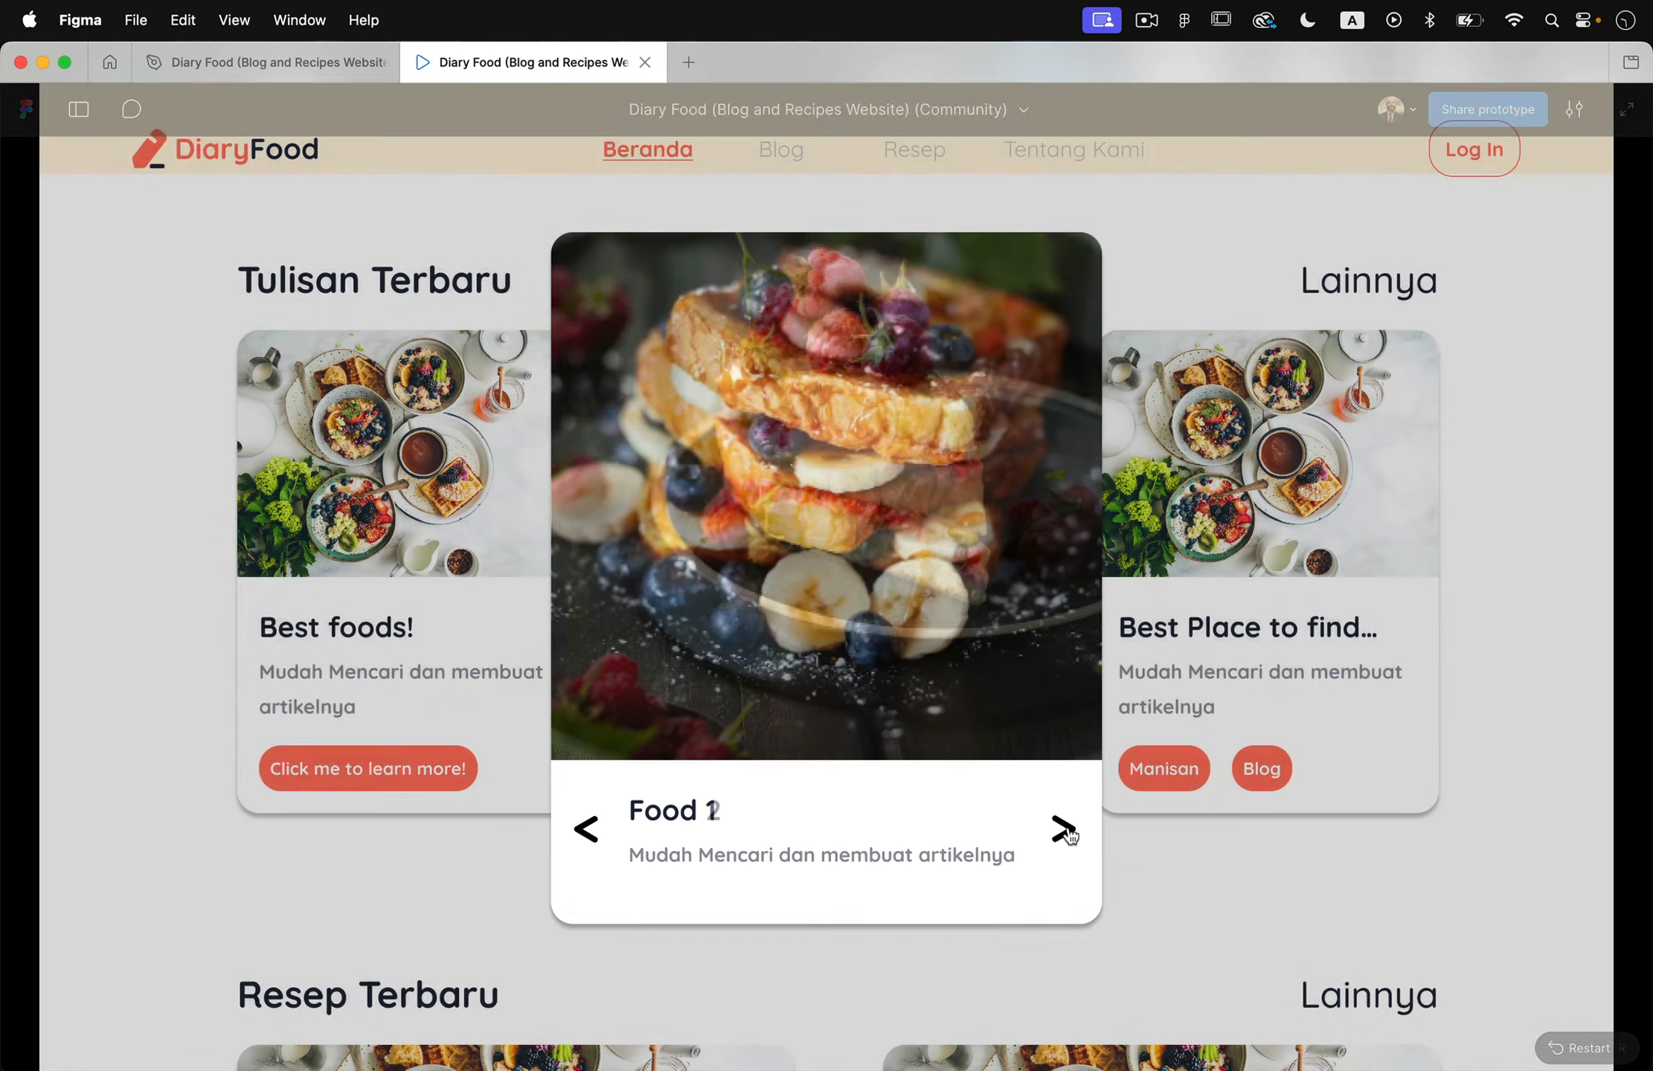
left_click(1068, 834)
left_click(1195, 837)
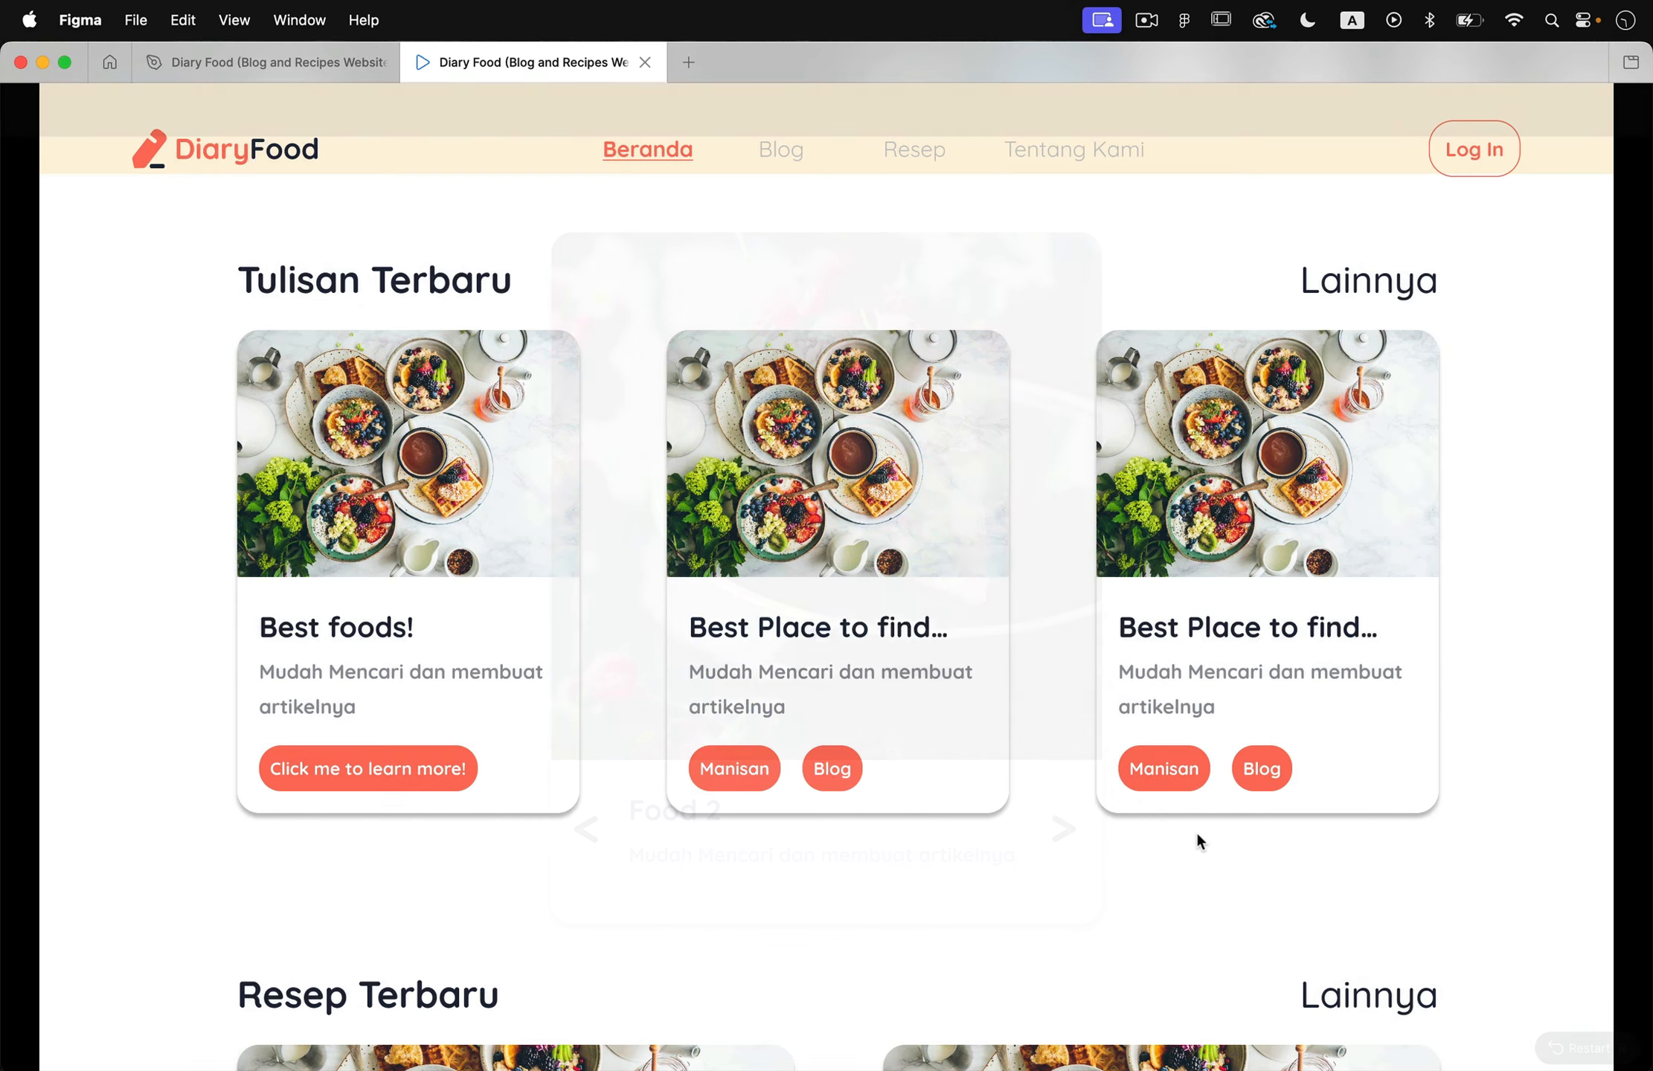
scroll(1156, 832, "up", 15)
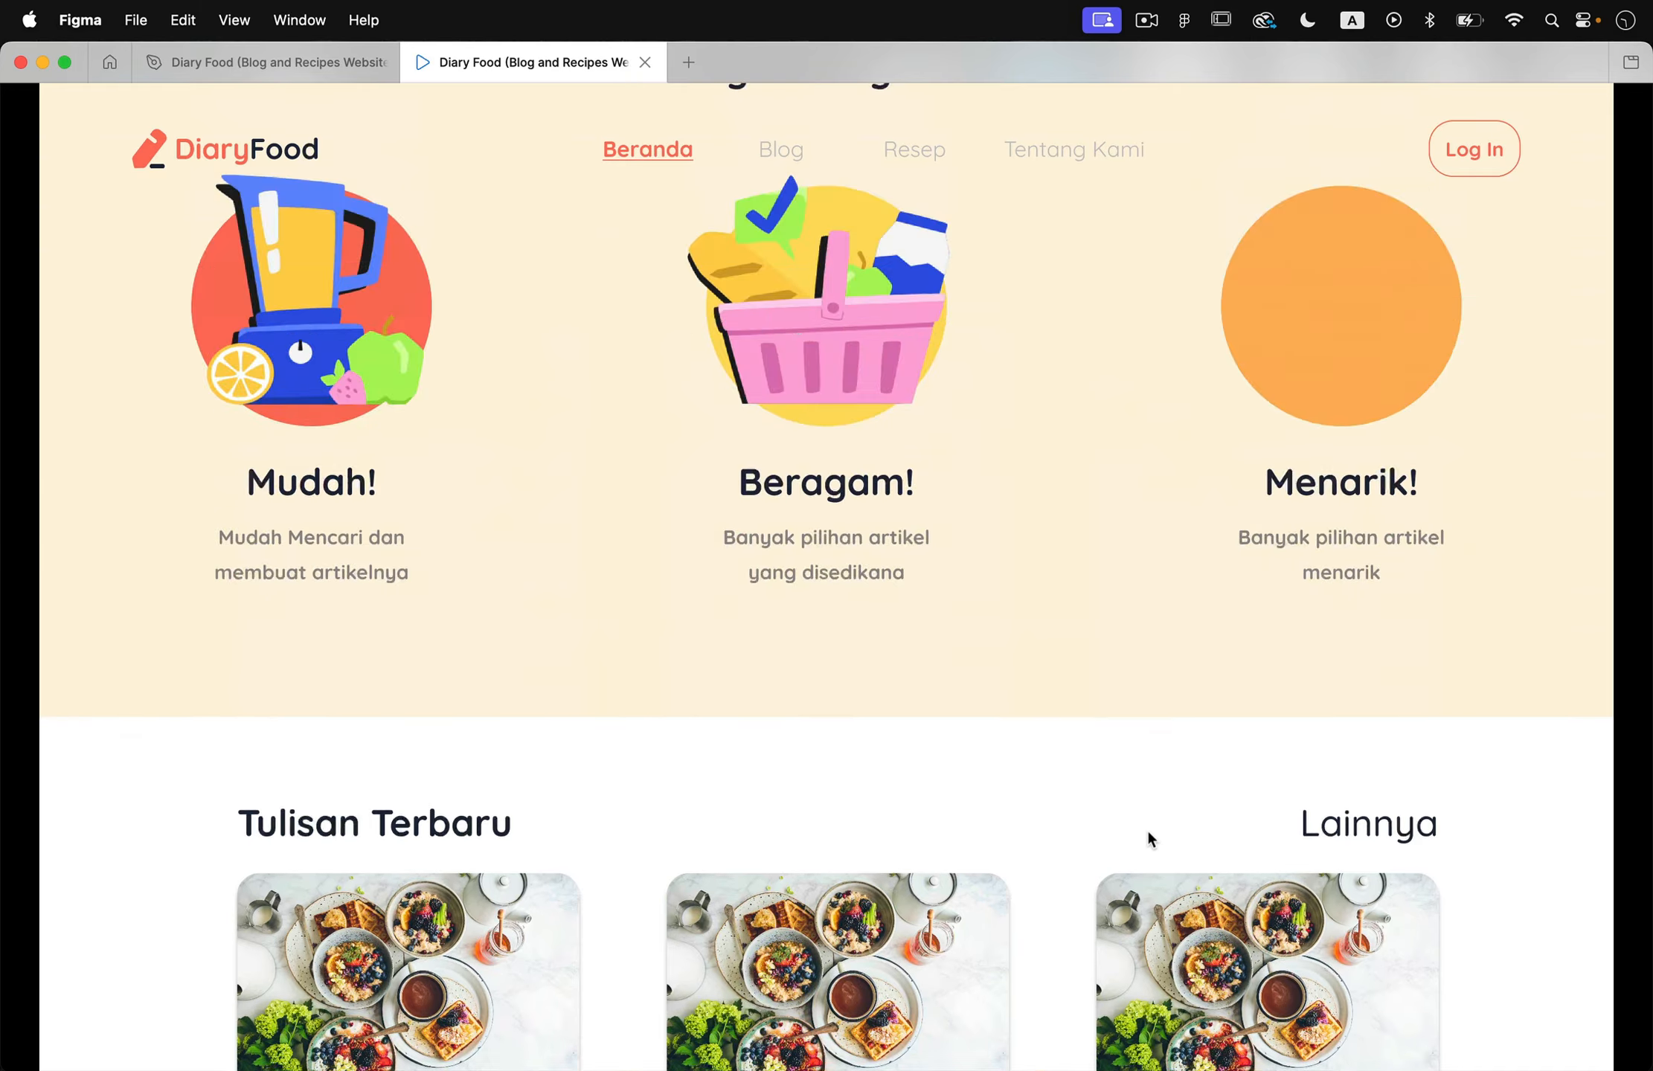
scroll(1148, 833, "down", 15)
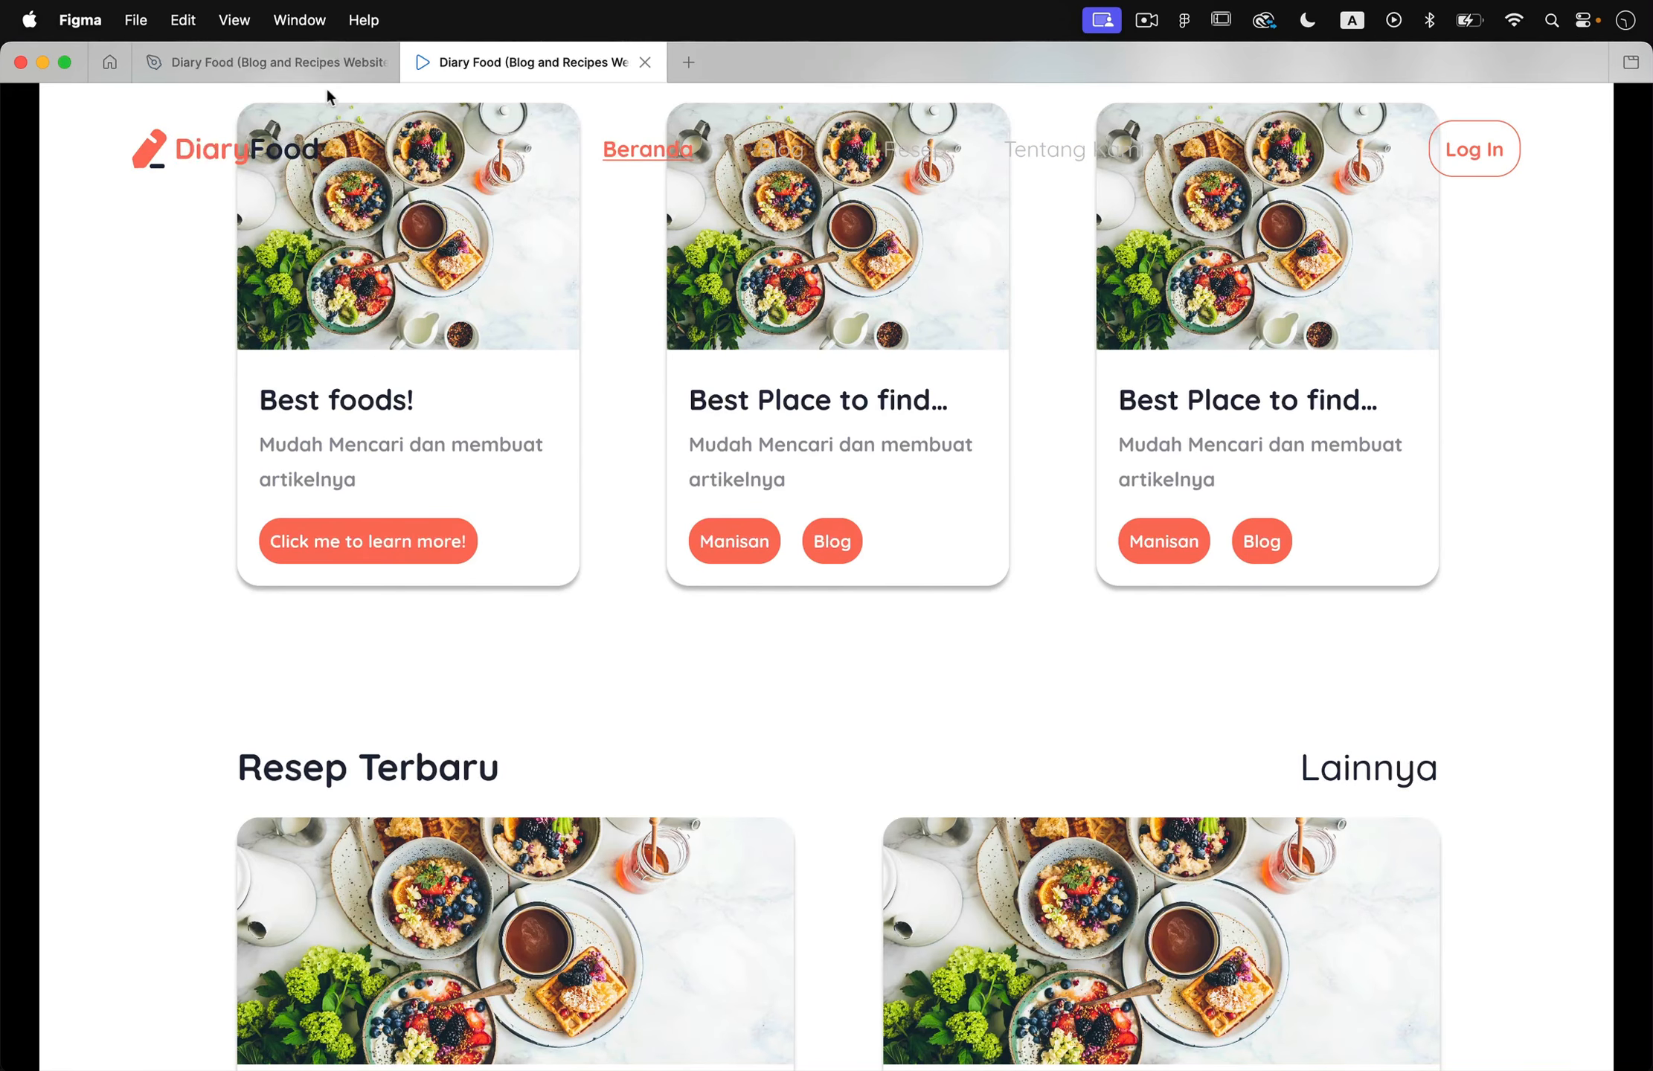
- Return to the design file and review the prototype connections between the Landing Page, Newsletter, Cookie Pop Up and Best Food frames
left_click(310, 63)
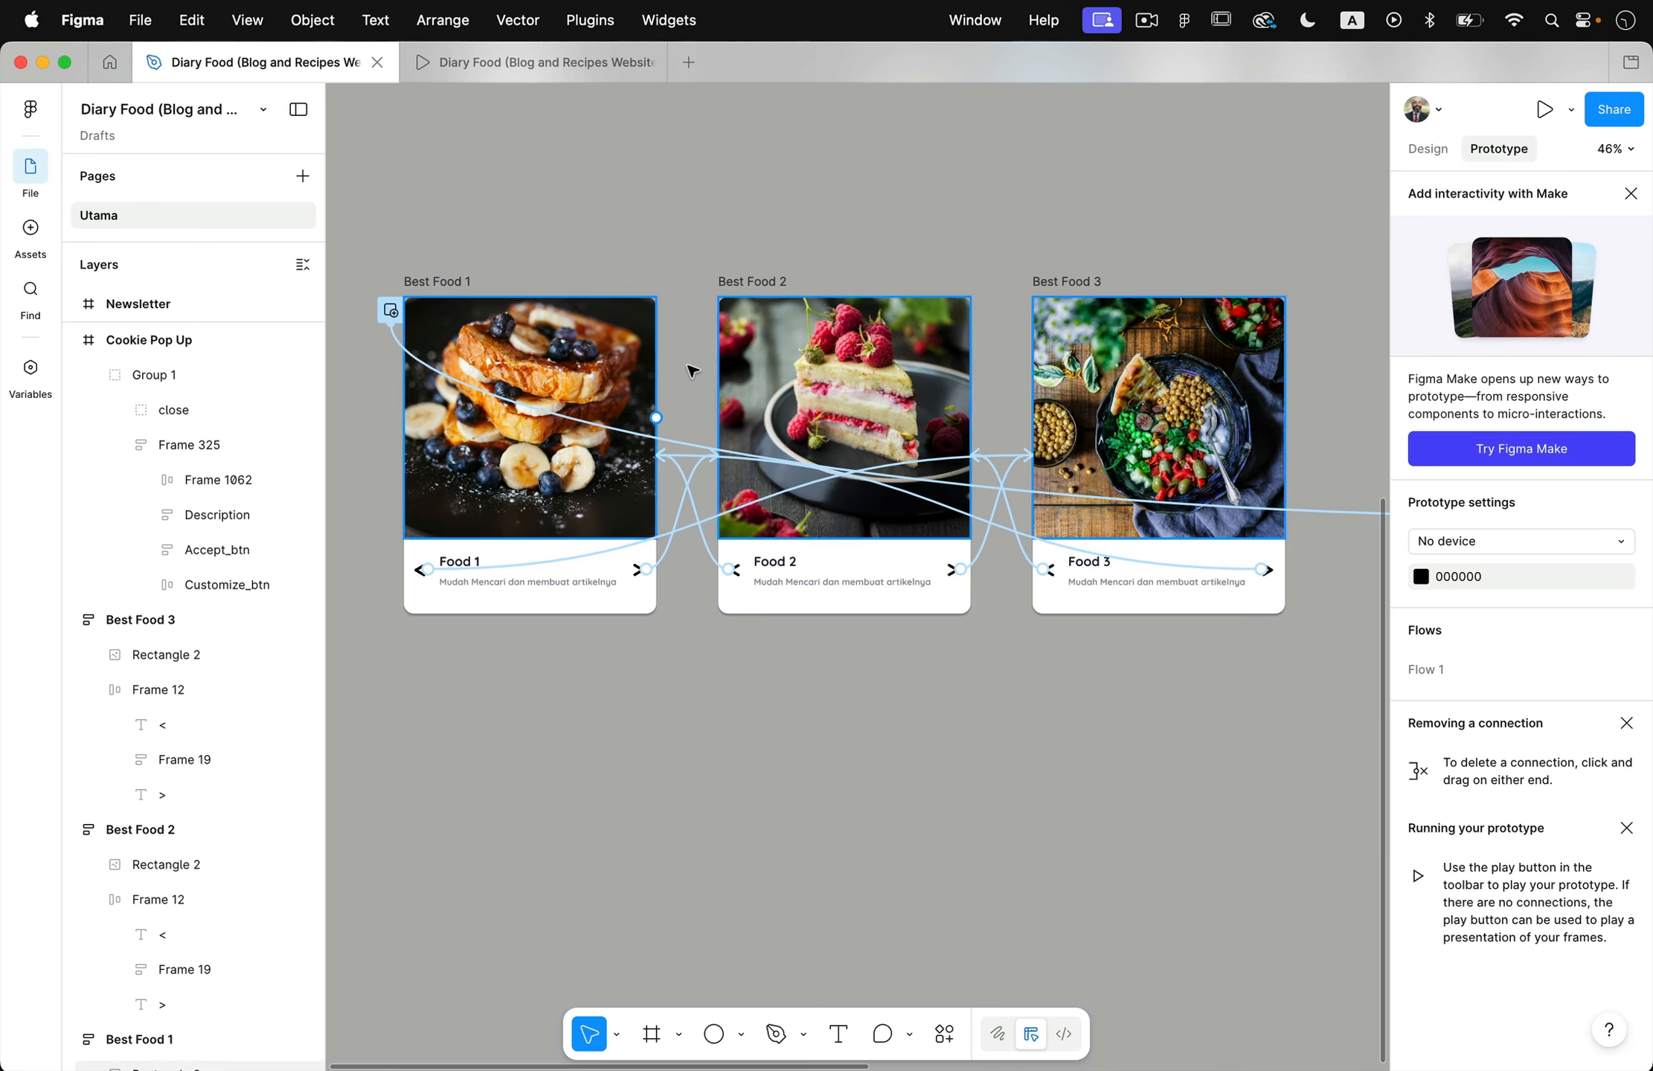
scroll(674, 328, "down", 5)
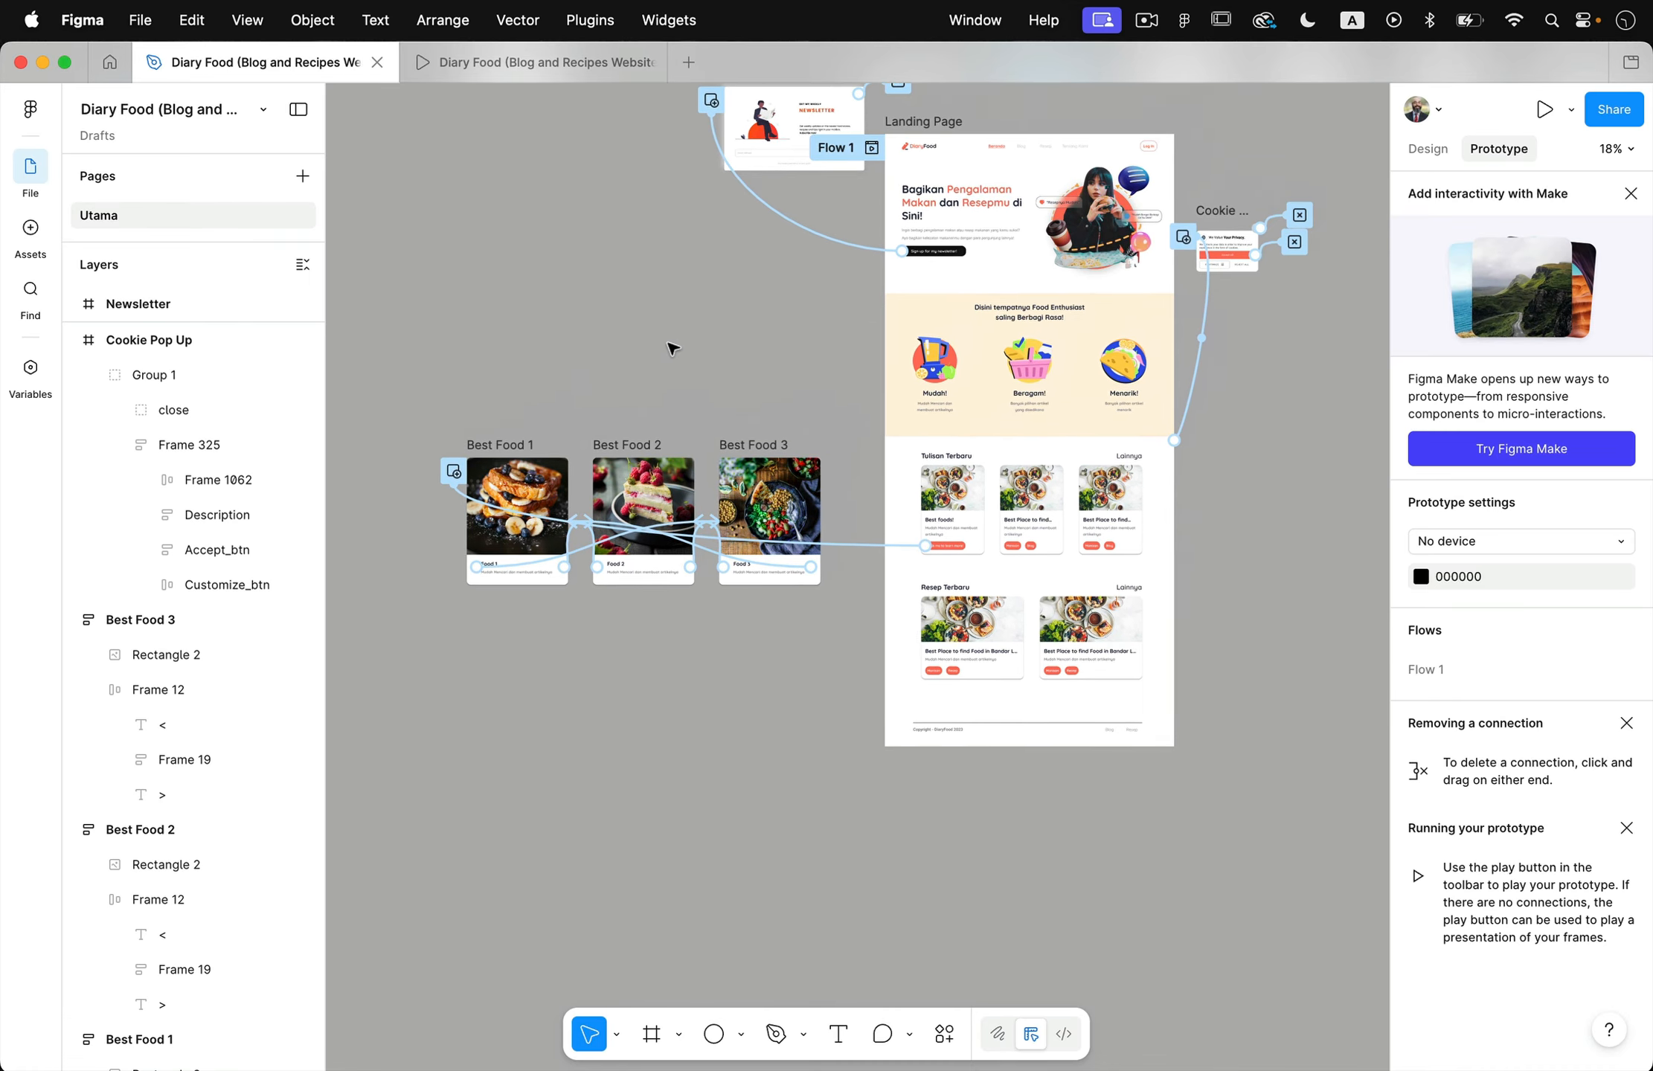
scroll(668, 343, "up", 1)
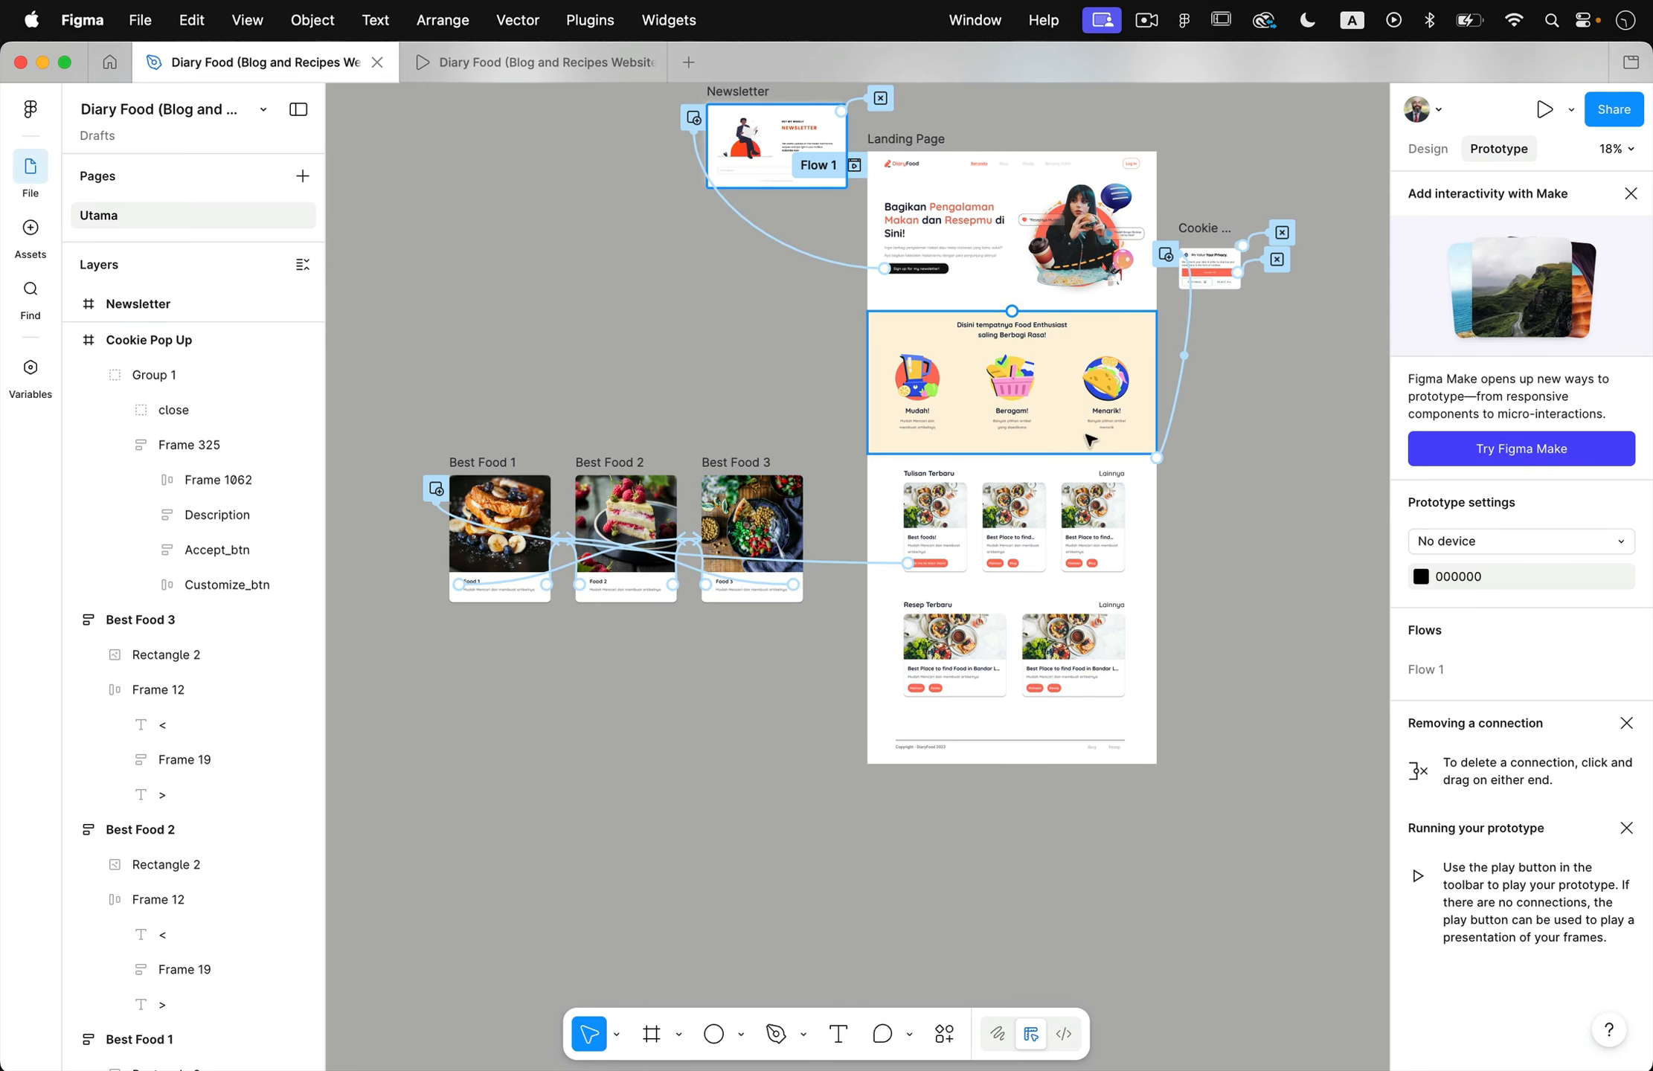
scroll(1248, 573, "up", 2)
scroll(1248, 572, "right", 3)
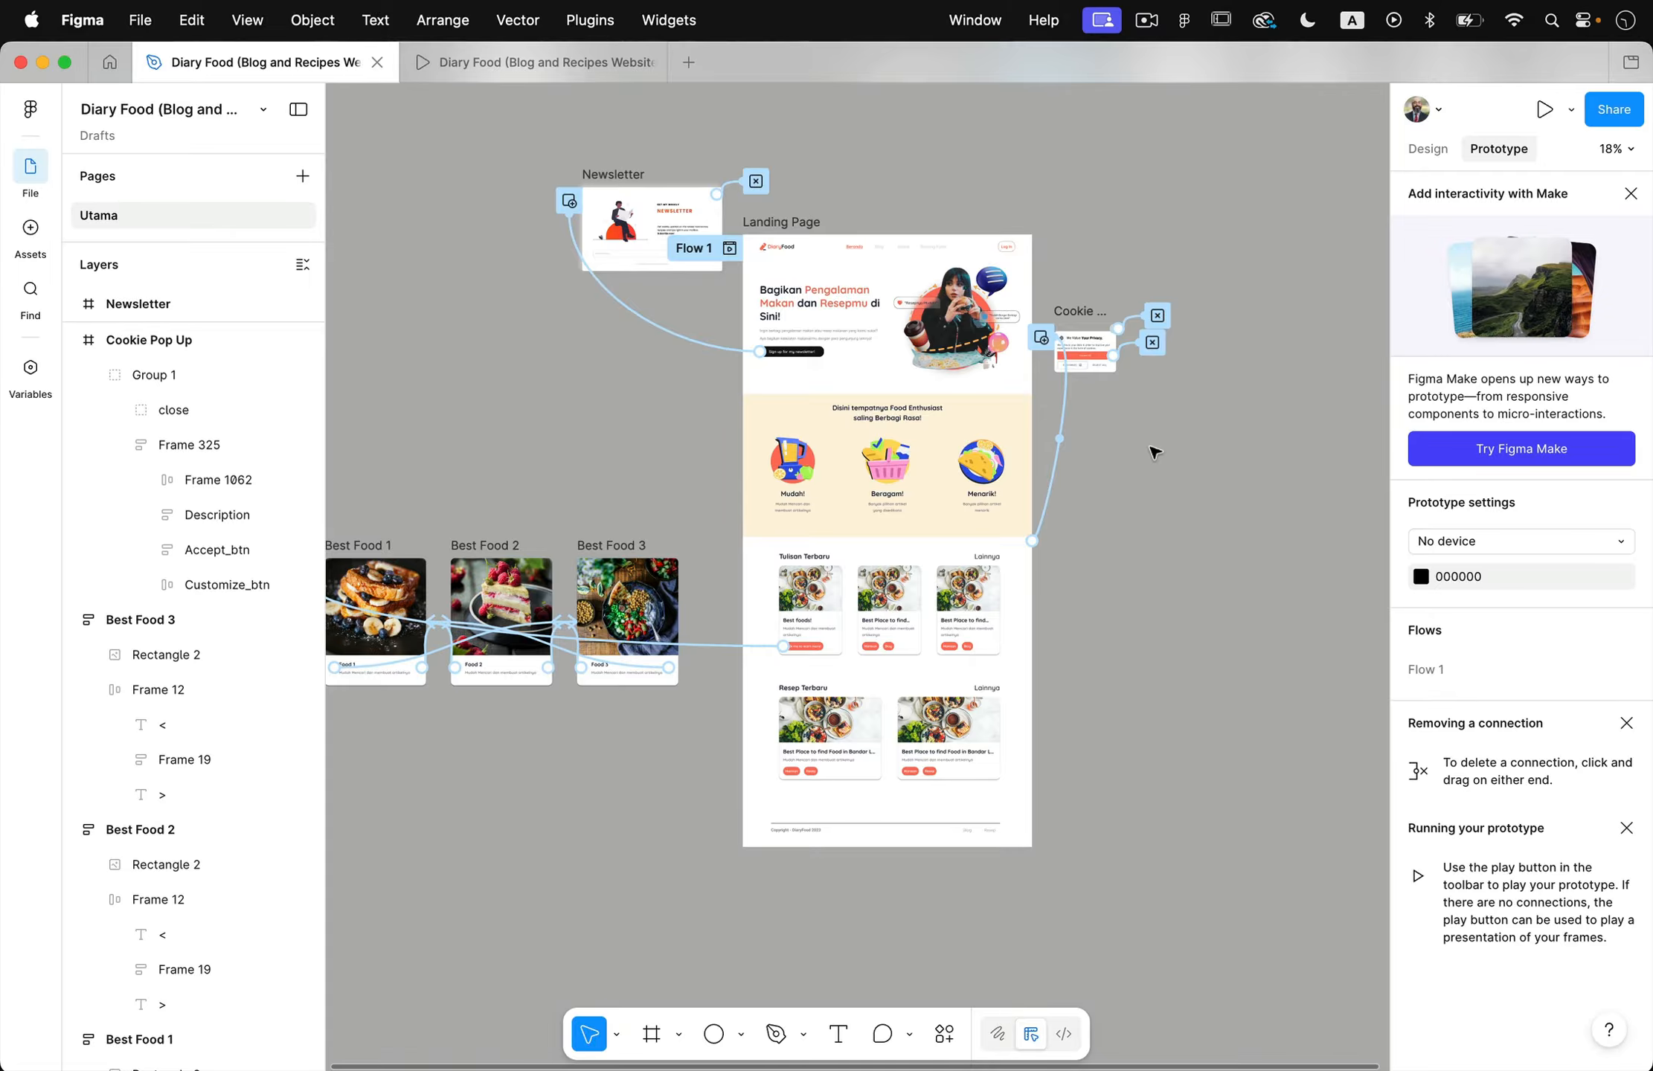
scroll(716, 539, "left", 3)
scroll(715, 538, "down", 2)
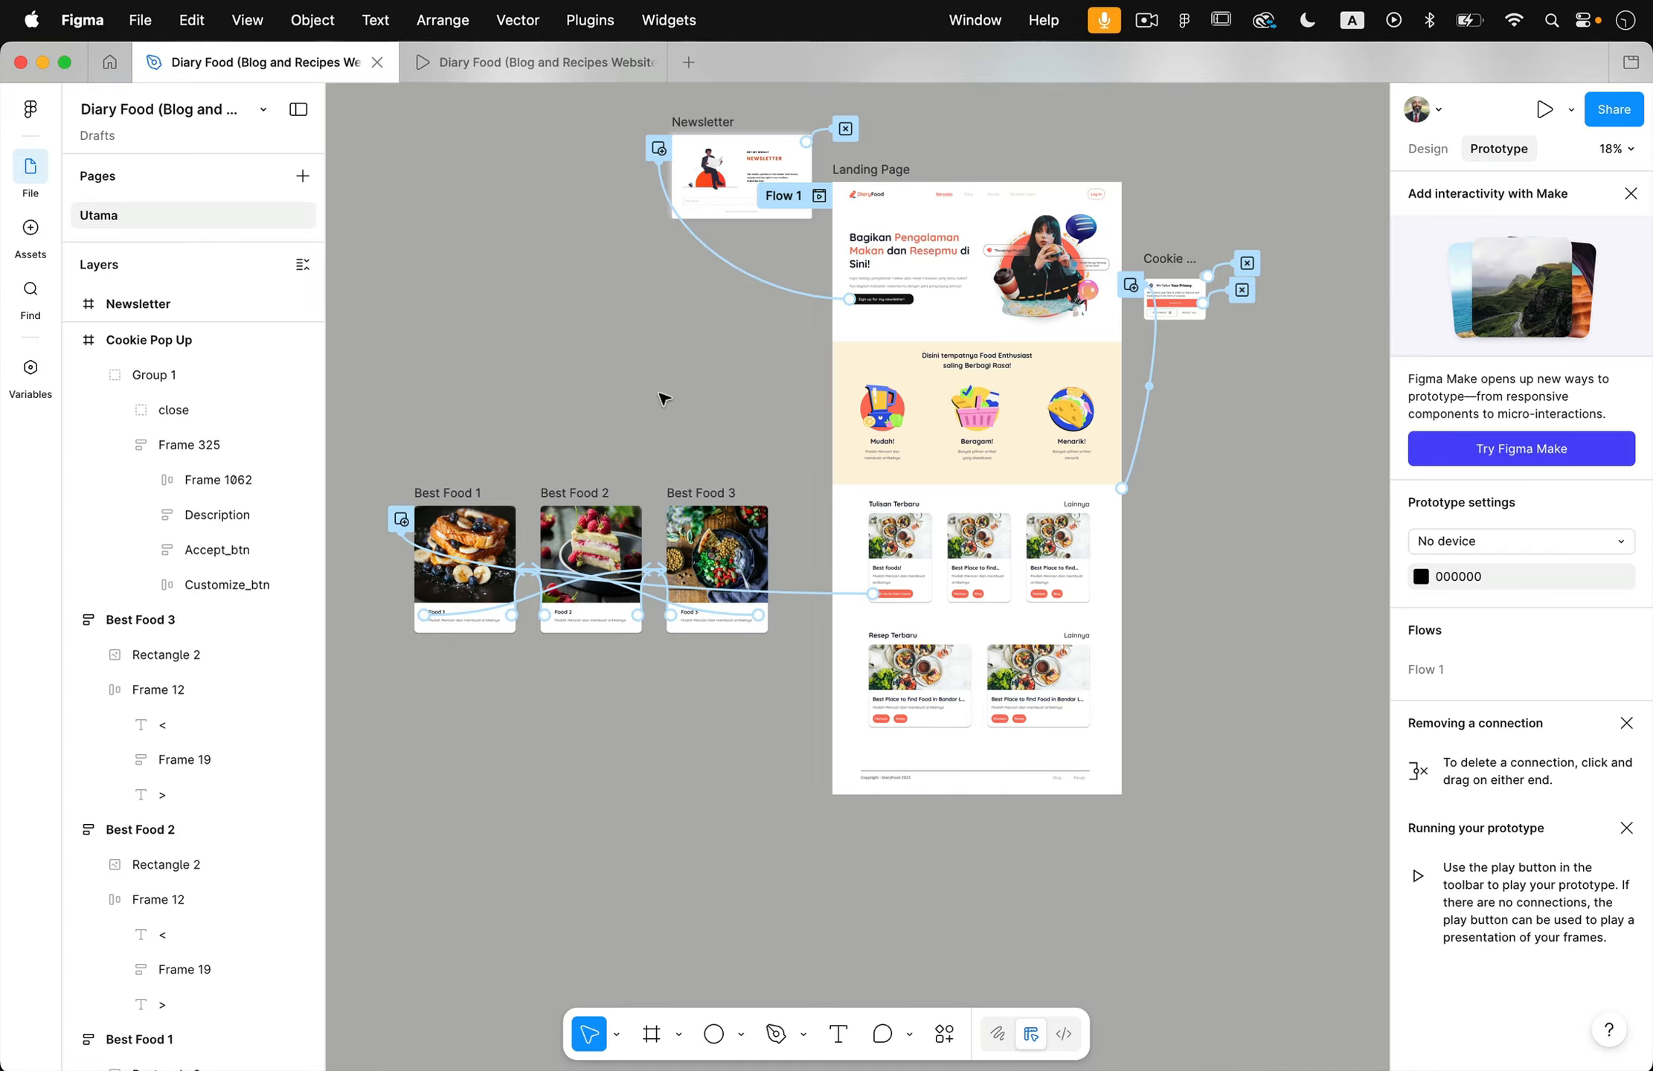
- Save a local .fig copy of the design to the Desktop, named with the author's last name followed by DiaryFood
left_click(158, 18)
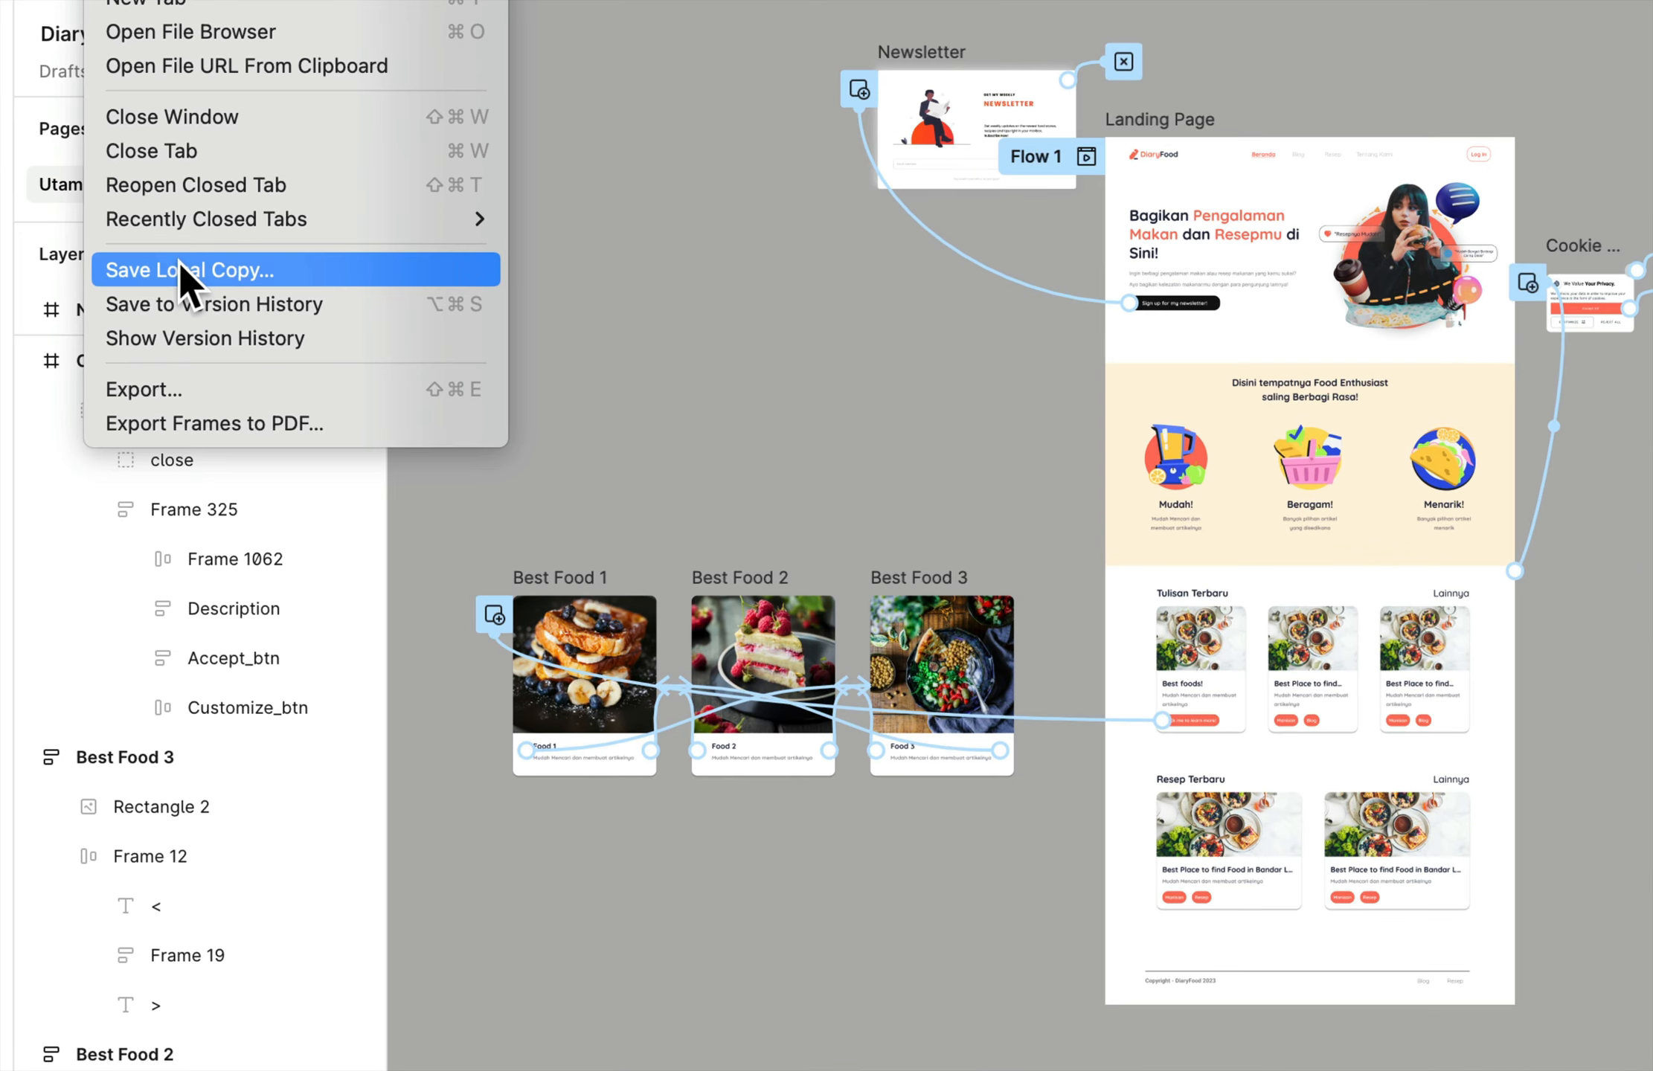
left_click(186, 269)
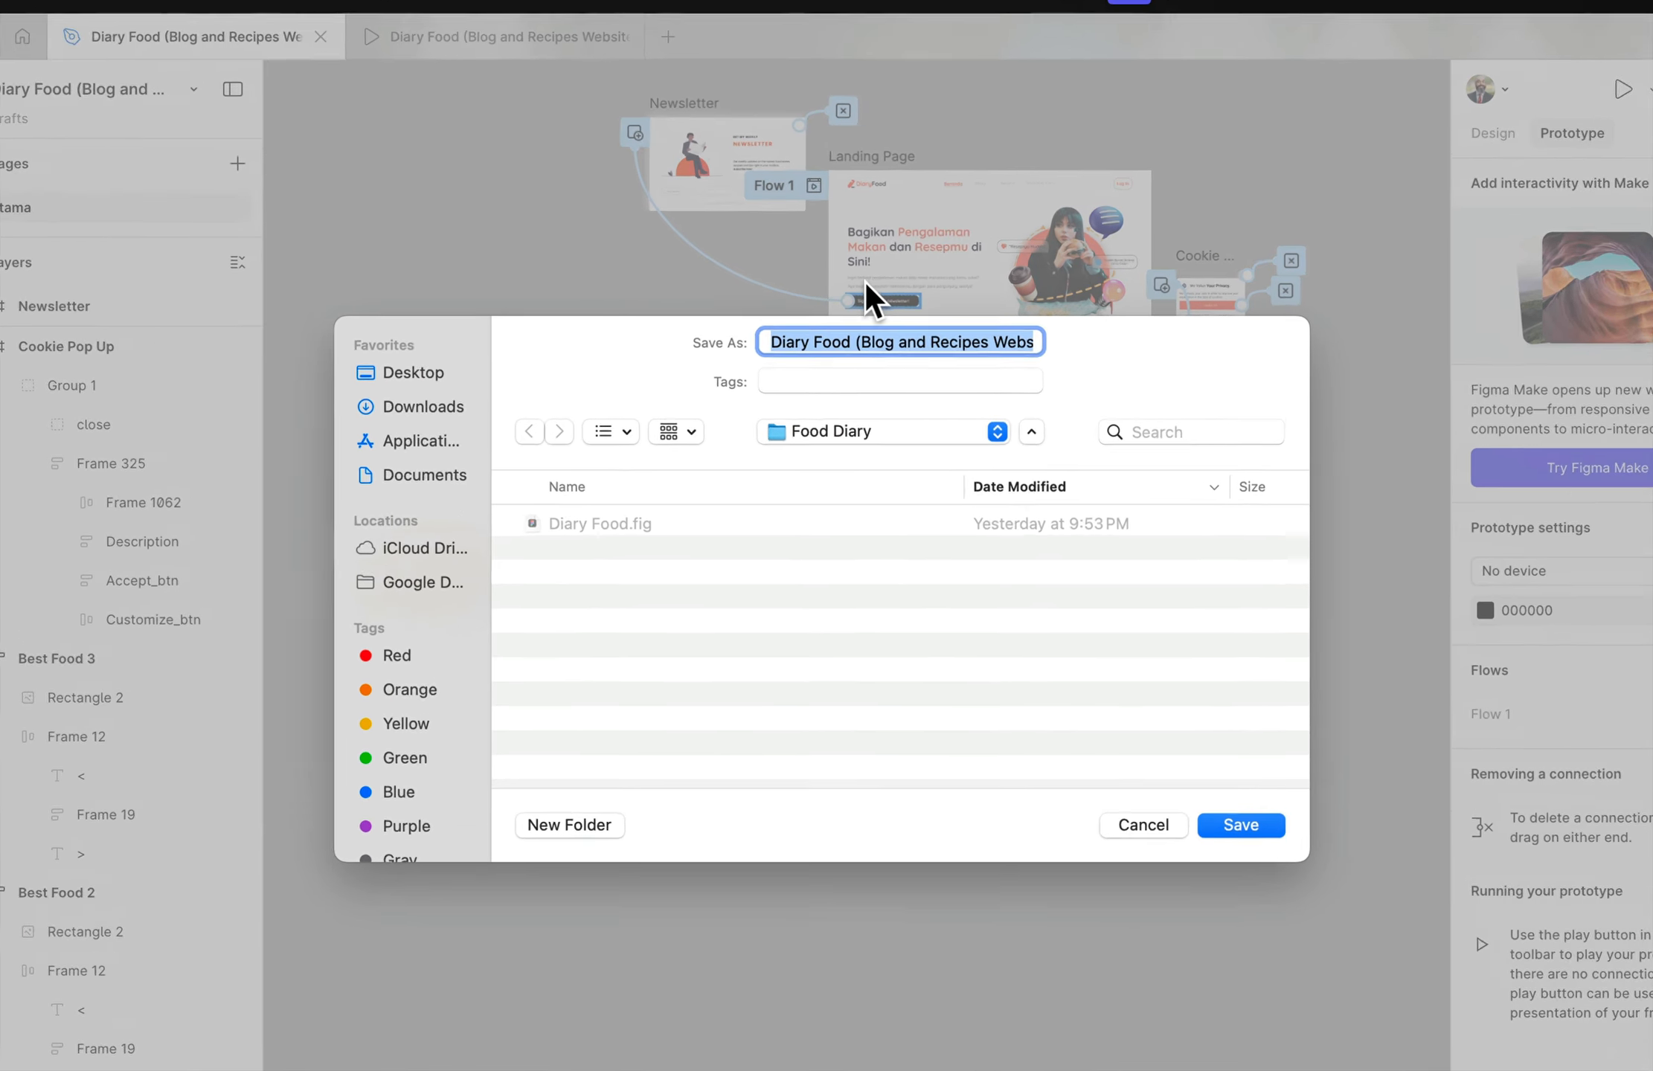
type("IveyDiaryFood.fig")
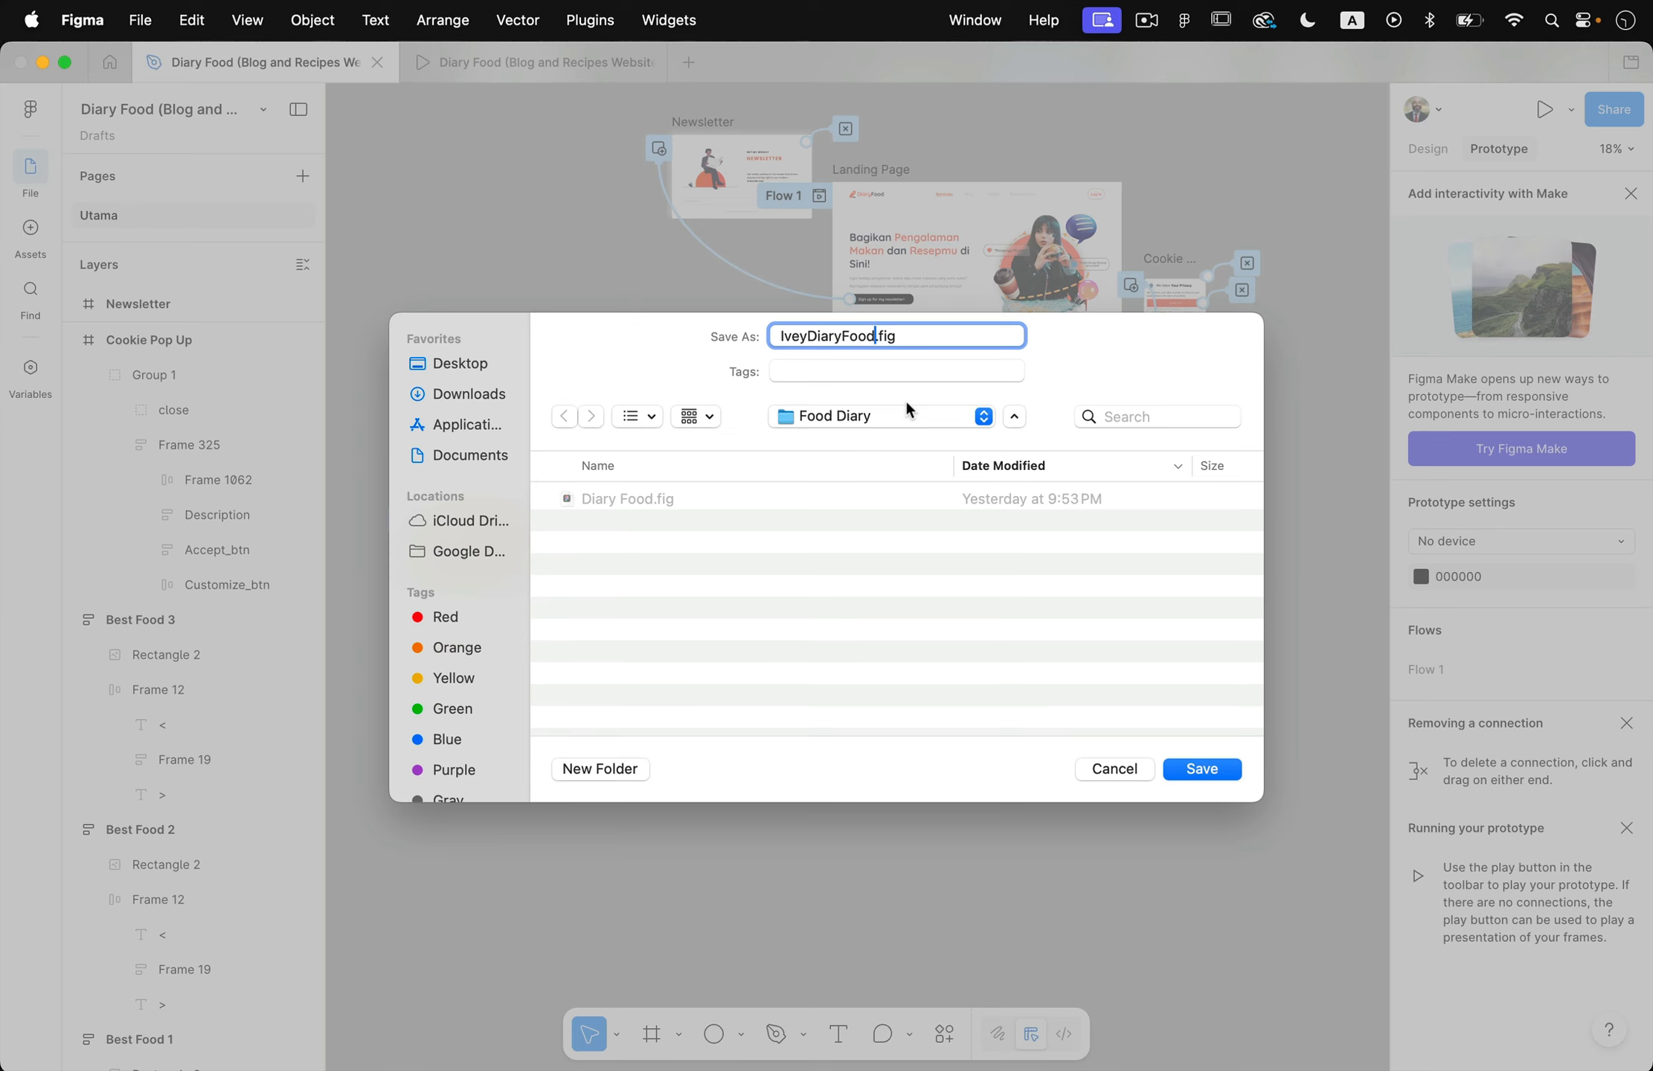
left_click(331, 394)
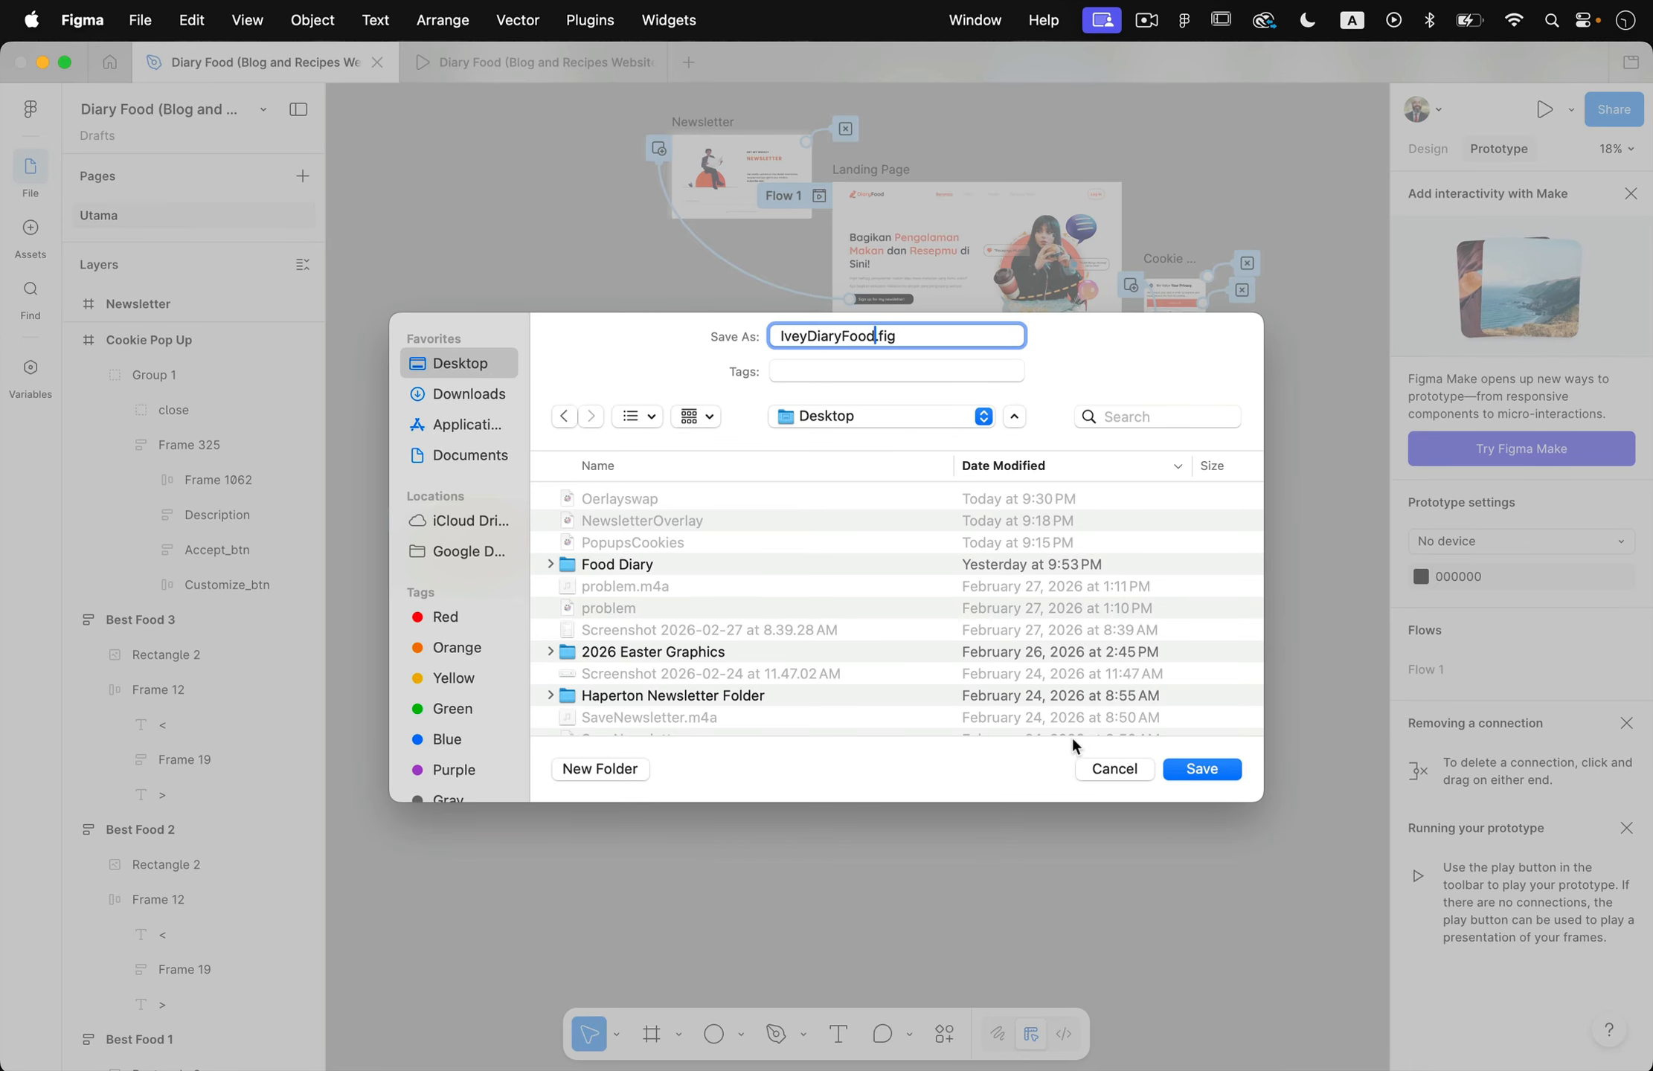
left_click(1222, 774)
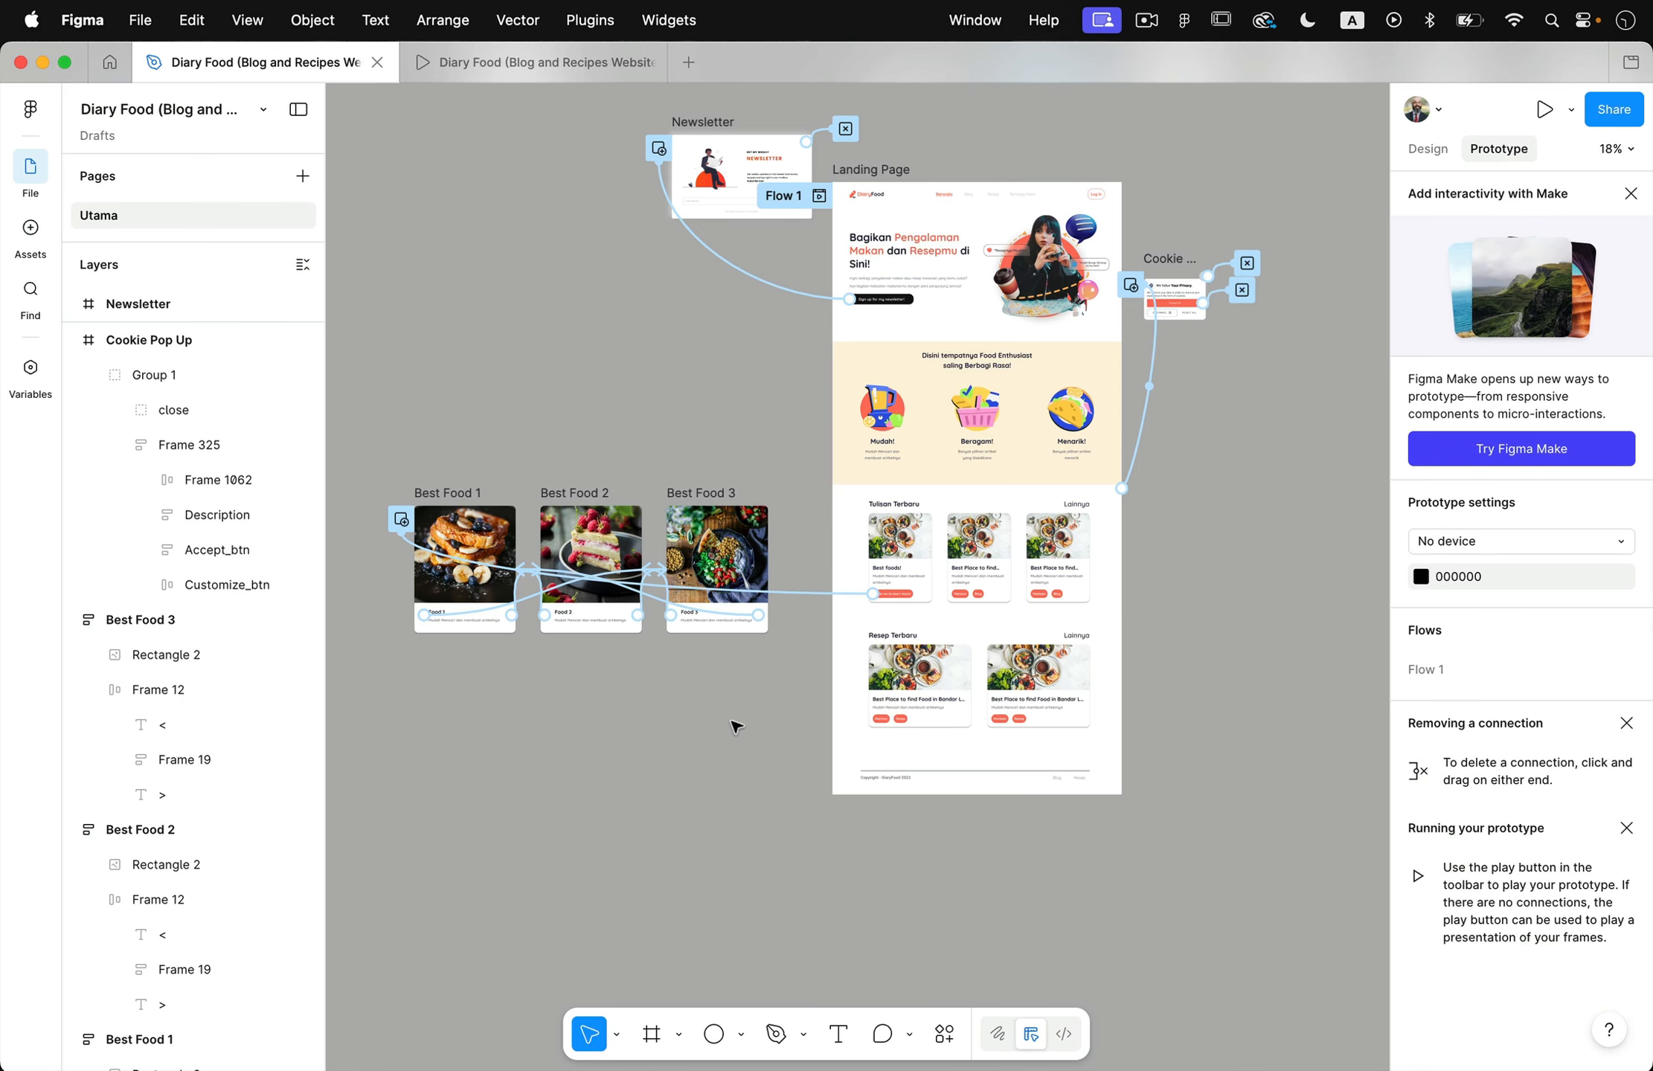